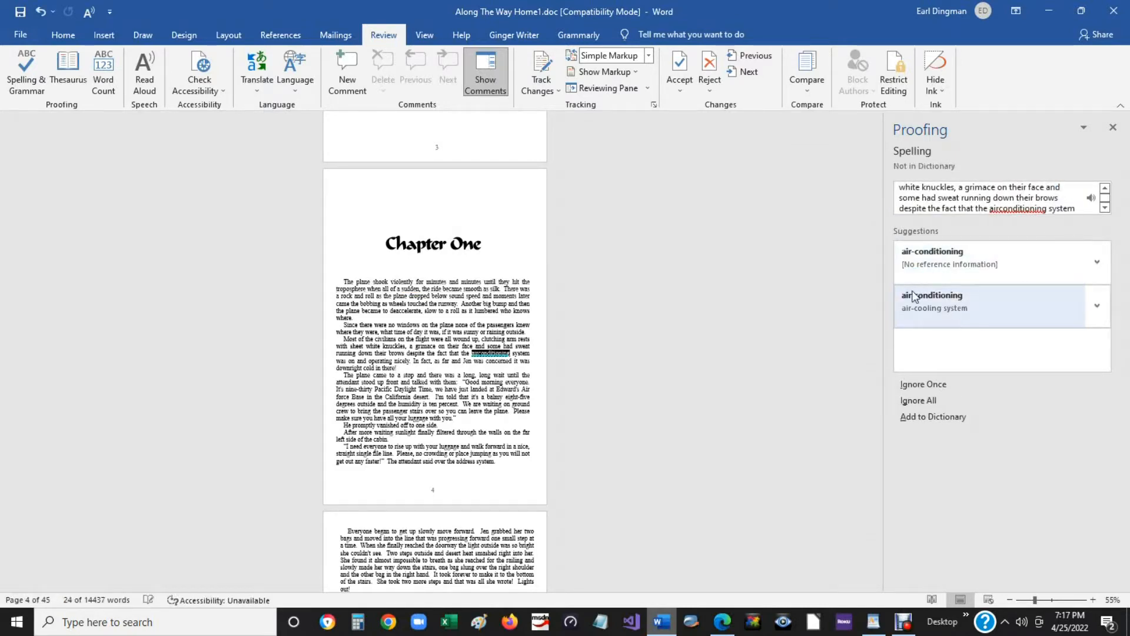
# Accept the proofing suggestions "air conditioning", "morning,", "doorway,", "Emphysema" and "concussion" for the flagged words on pages 4 and 5.
pyautogui.click(913, 296)
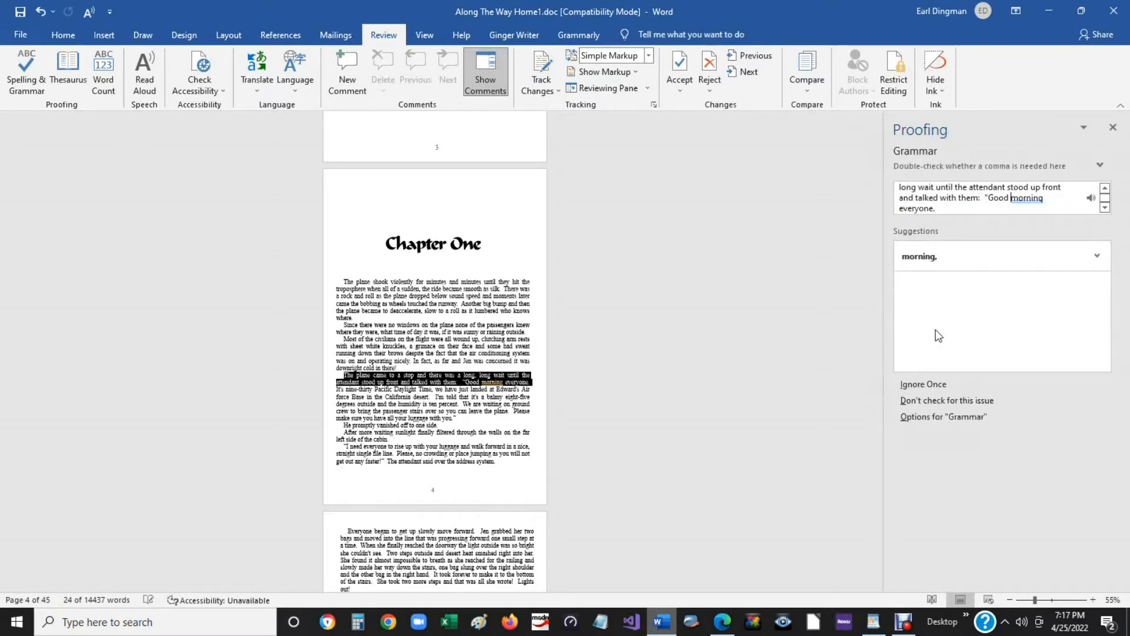
pyautogui.click(915, 261)
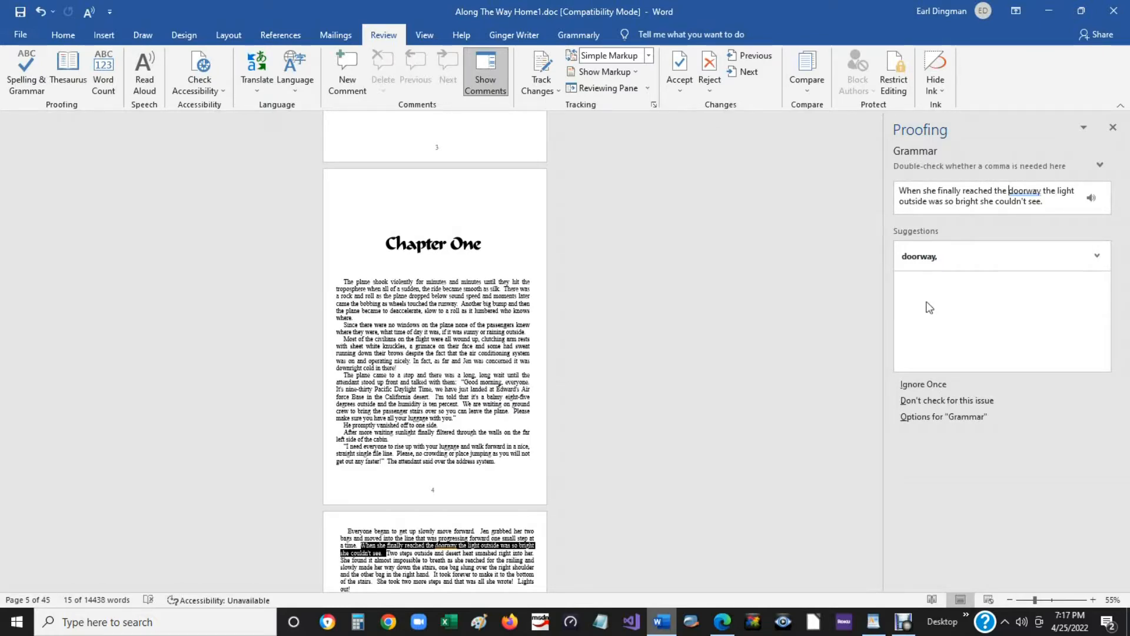
pyautogui.click(919, 262)
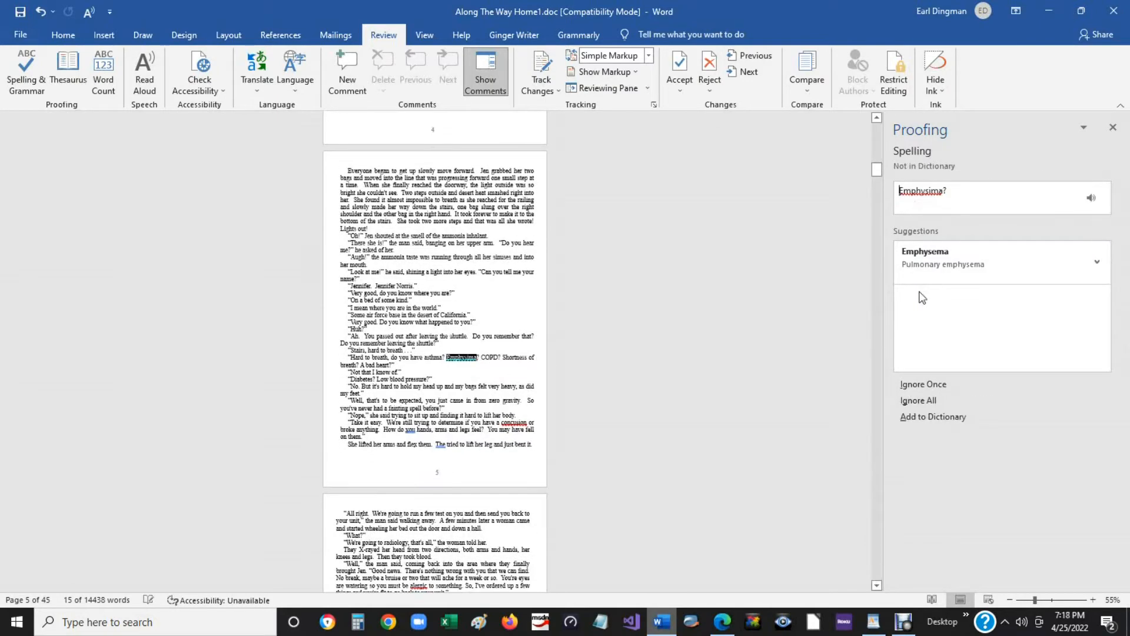
pyautogui.click(926, 261)
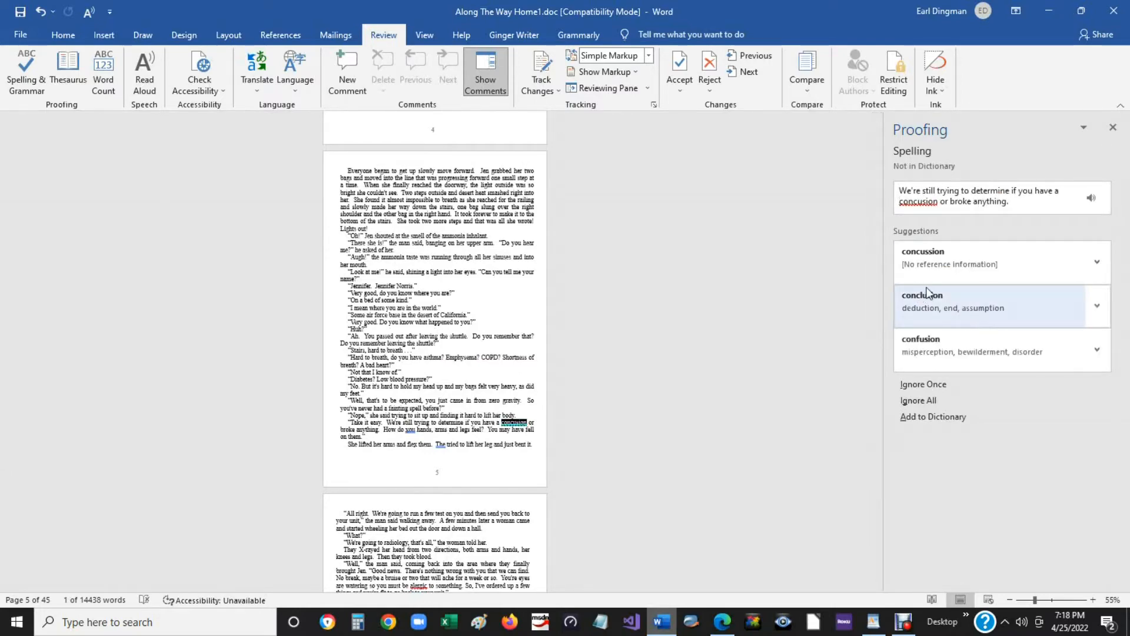
pyautogui.click(926, 261)
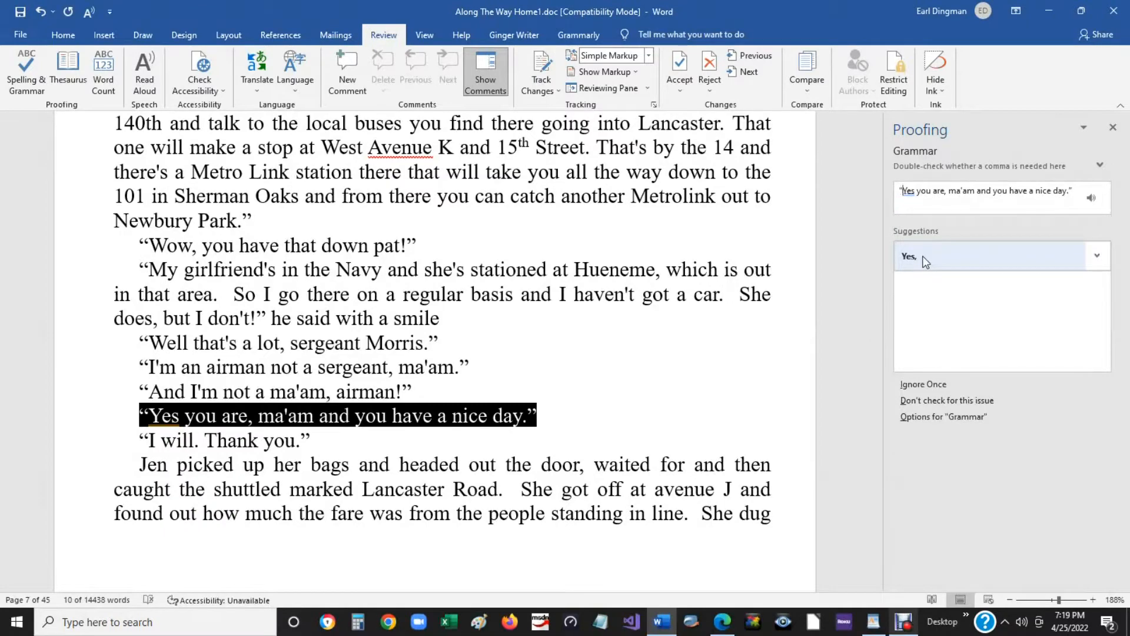
# Accept the proofing suggestions "Yes,", "Chatsworth" and "plenty" for the flagged words on pages 7 and 8.
pyautogui.click(926, 261)
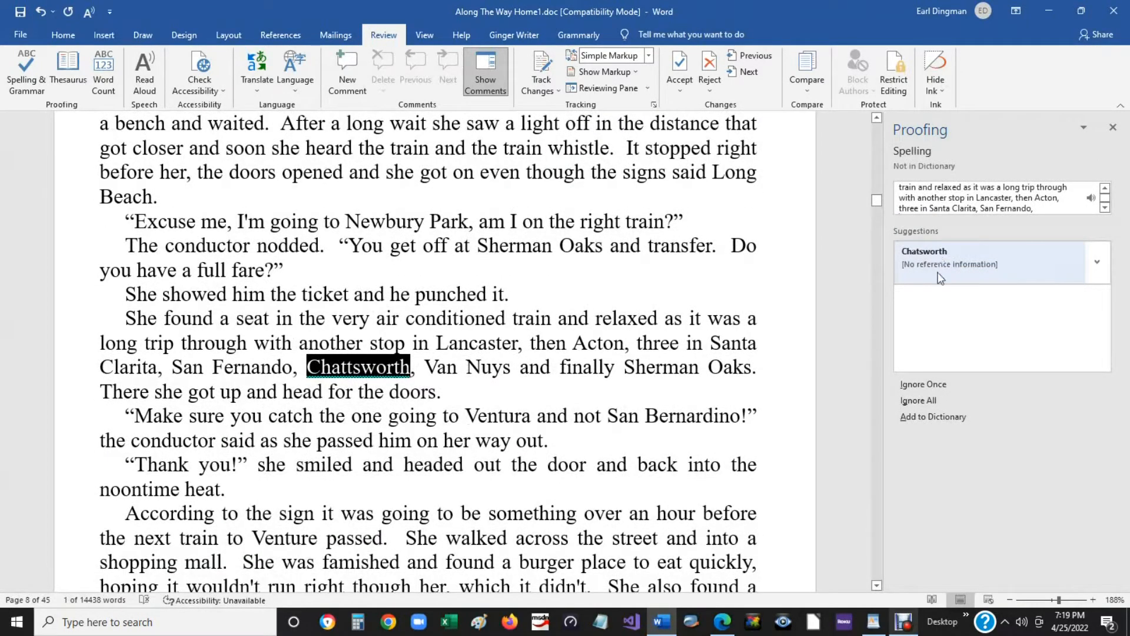
pyautogui.click(937, 262)
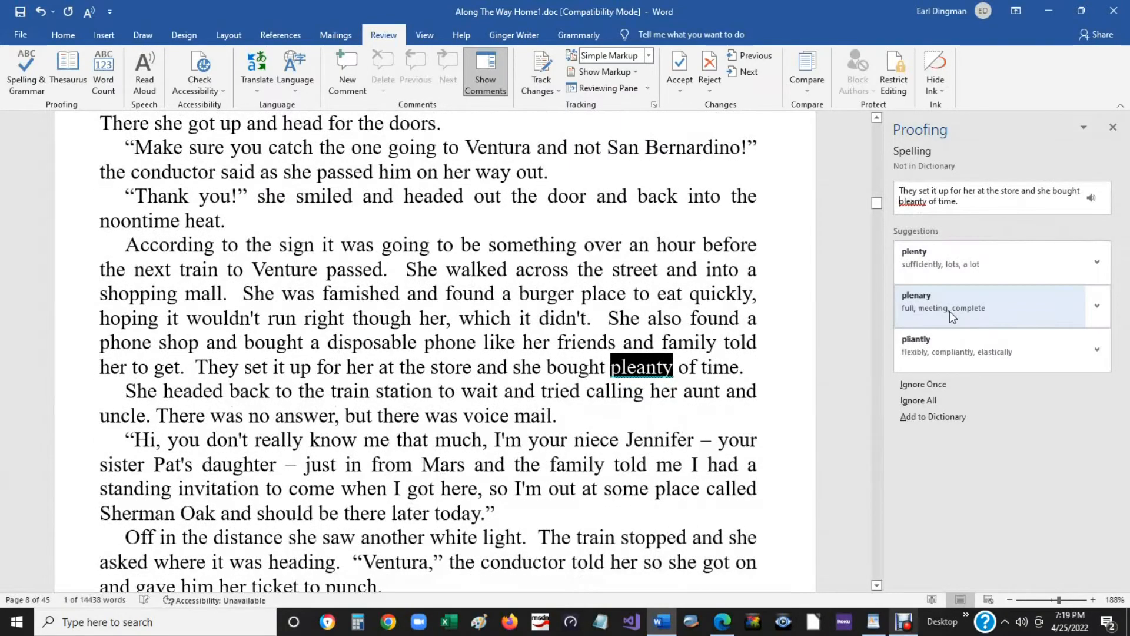
pyautogui.click(926, 259)
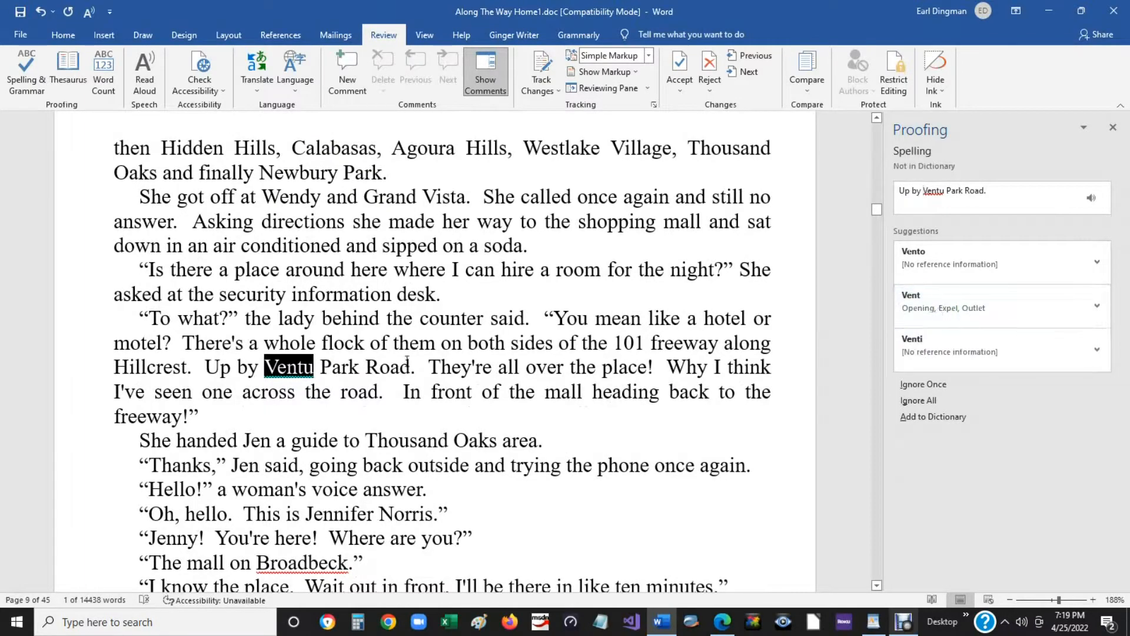
# Correct "Ventu" to "Ventura" in the Park Road sentence by editing the text, resume the check and close the proofing pane.
pyautogui.click(317, 371)
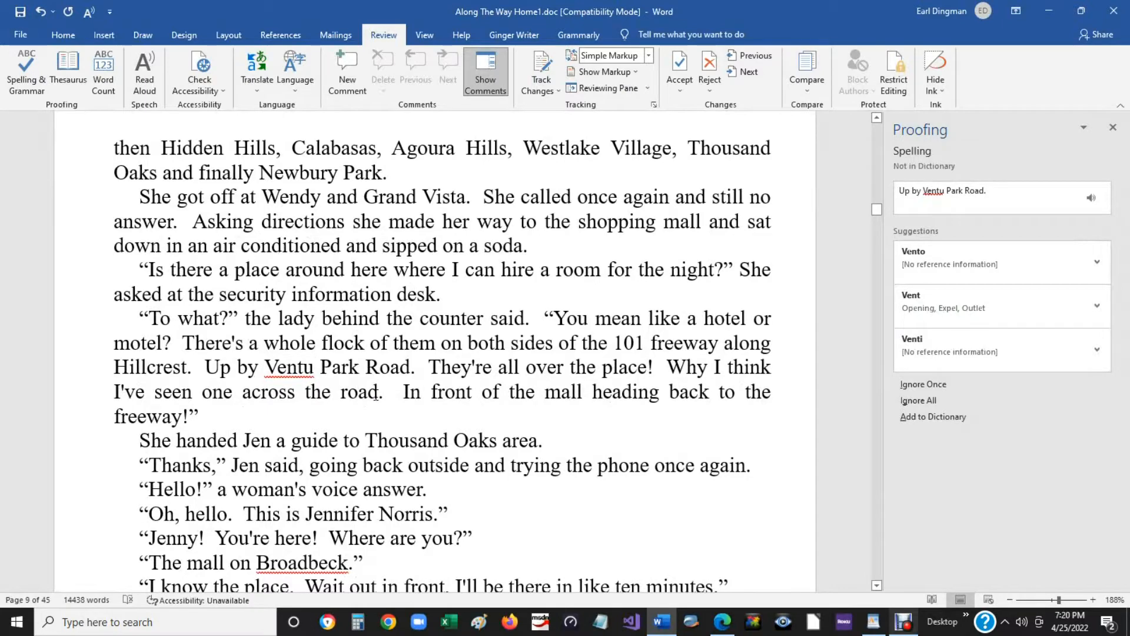
pyautogui.write('ra')
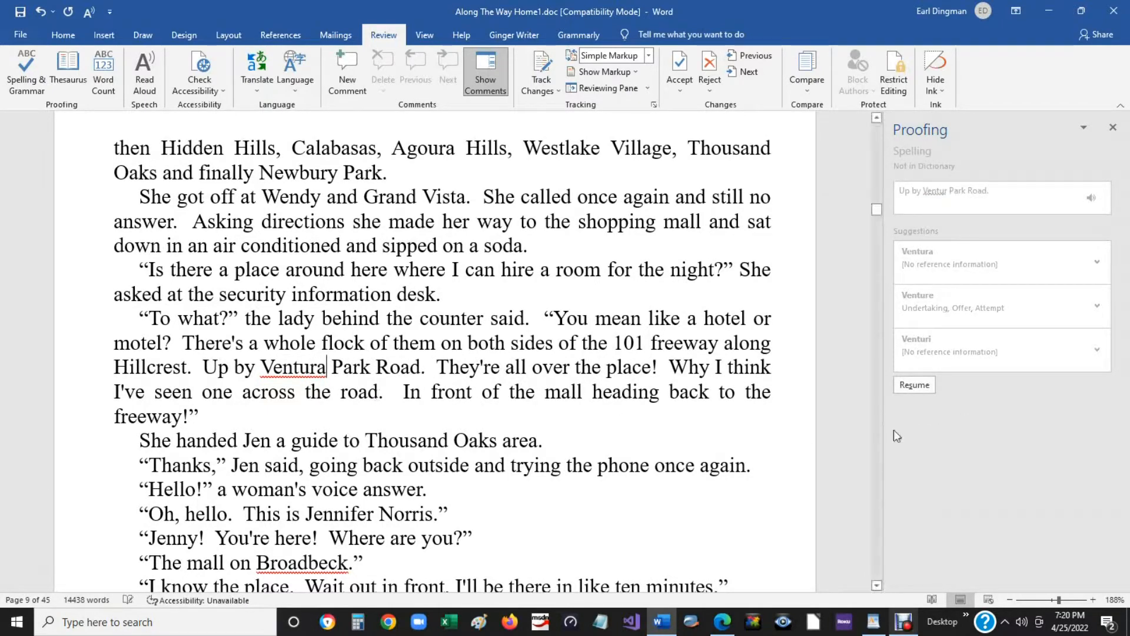
pyautogui.click(914, 385)
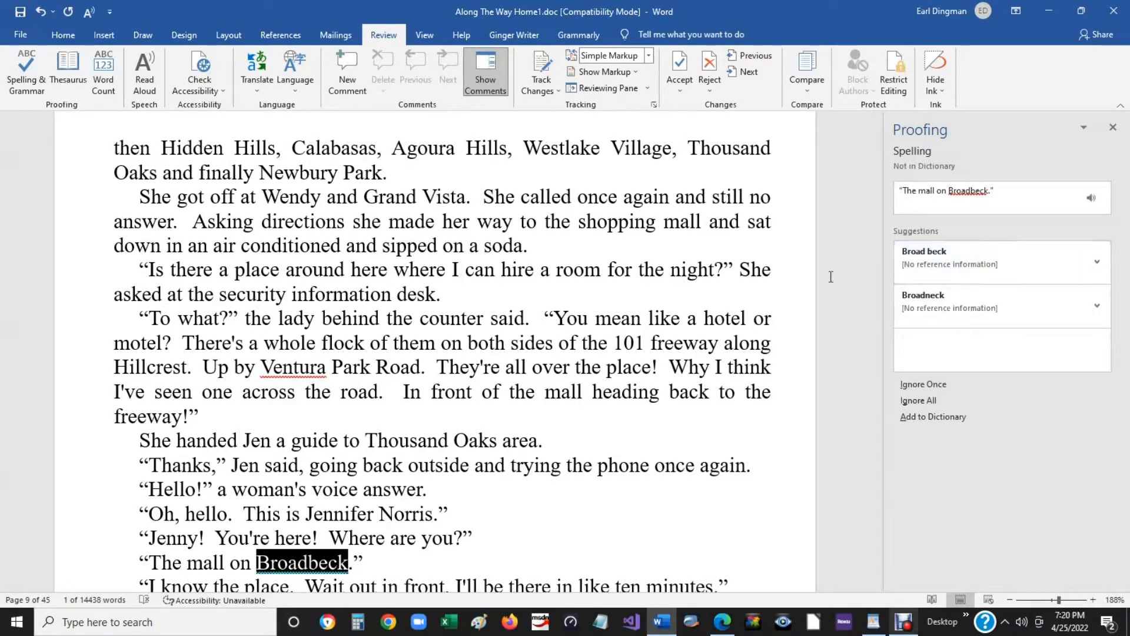
pyautogui.click(1114, 130)
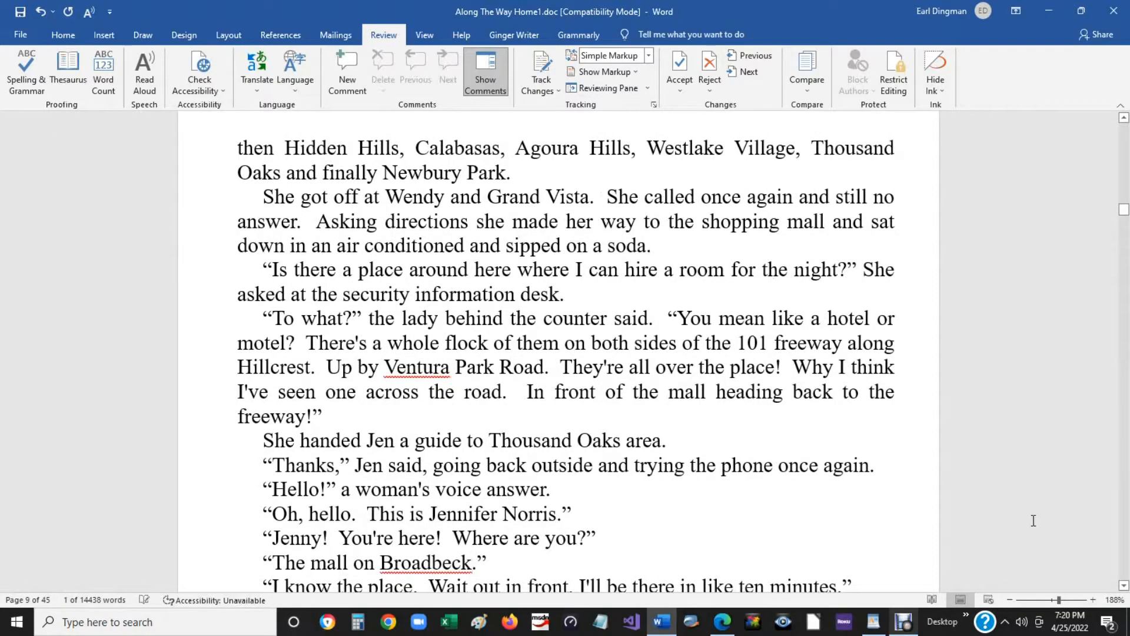
# Save a copy of the manuscript as "Along The Way Home11.doc" in the "Along the way home" folder.
pyautogui.click(23, 35)
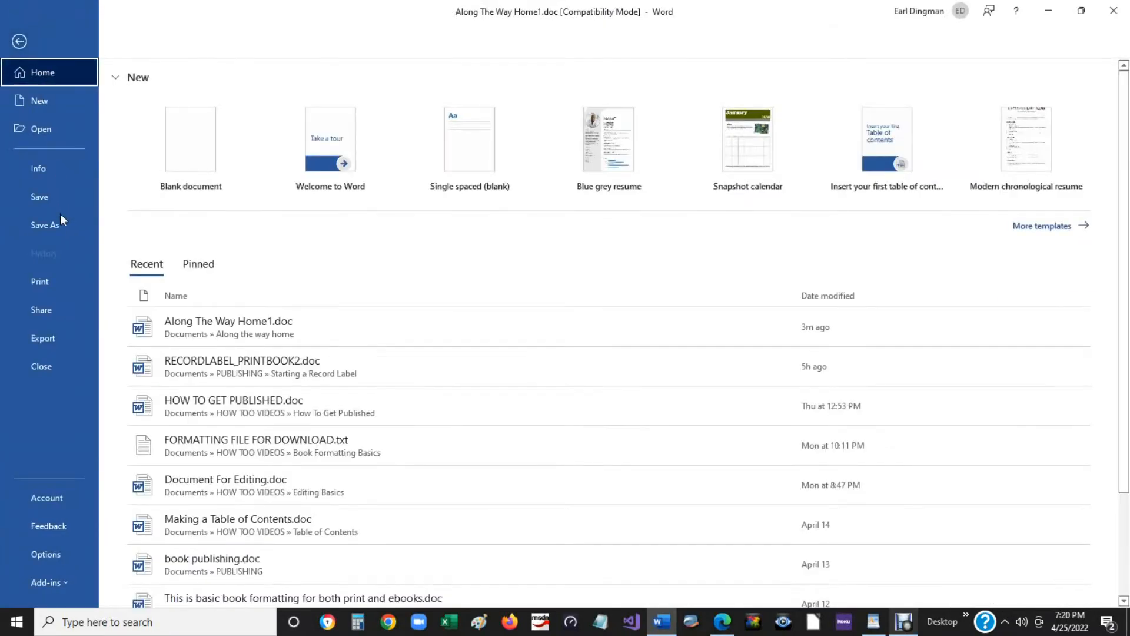
pyautogui.click(59, 221)
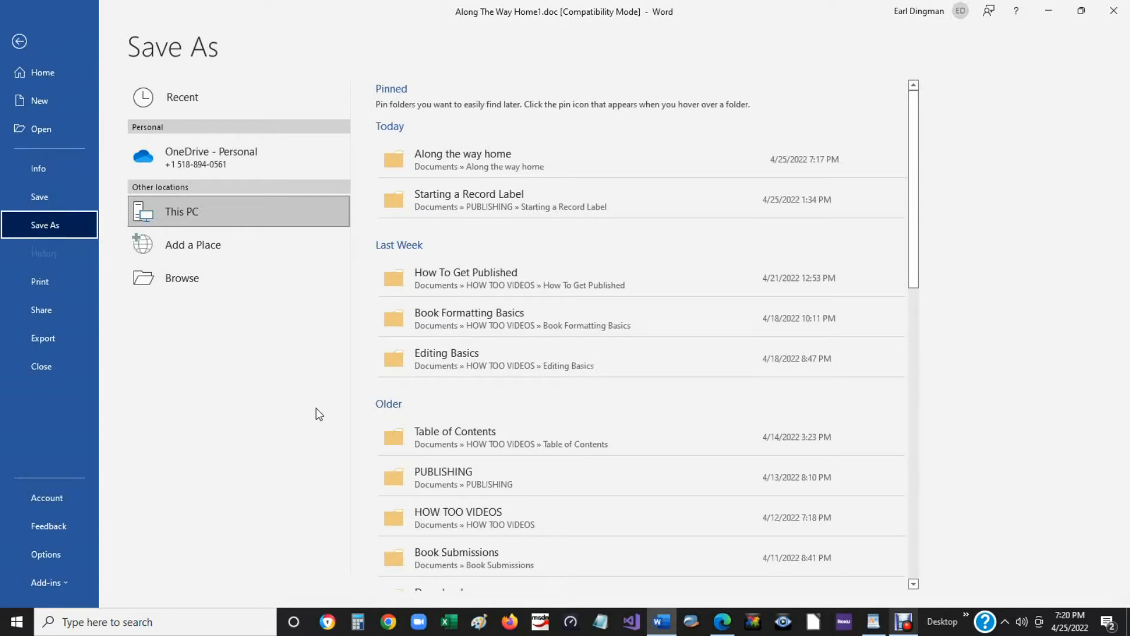
pyautogui.click(175, 293)
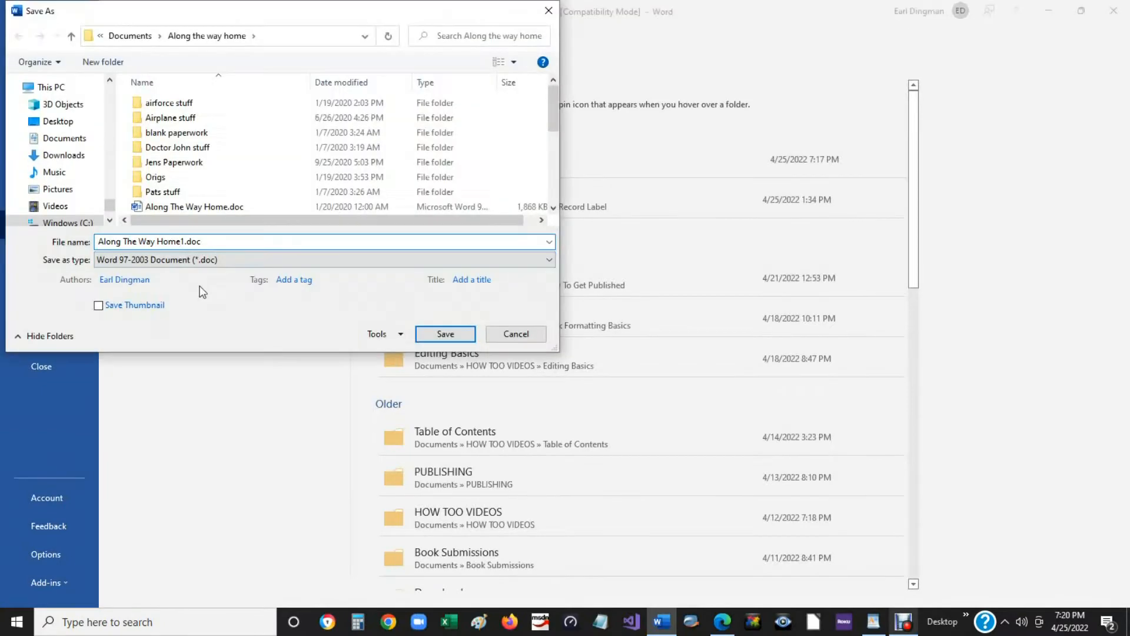
pyautogui.write('1')
pyautogui.press('Return')
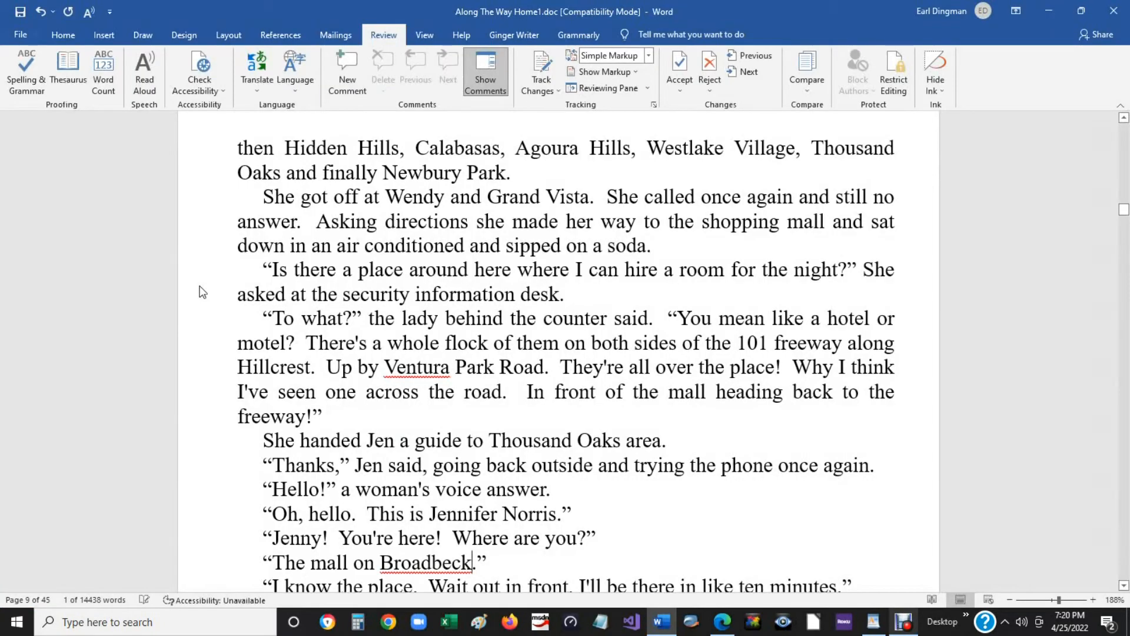
# Return to the start of Chapter One and search with Find and Replace for "ly" followed by a space.
pyautogui.moveTo(1124, 210); pyautogui.dragTo(1127, 127)
pyautogui.click(1127, 233)
pyautogui.click(1126, 233)
pyautogui.click(1127, 237)
pyautogui.click(1127, 237)
pyautogui.click(1127, 238)
pyautogui.click(1127, 237)
pyautogui.click(1127, 237)
pyautogui.click(63, 35)
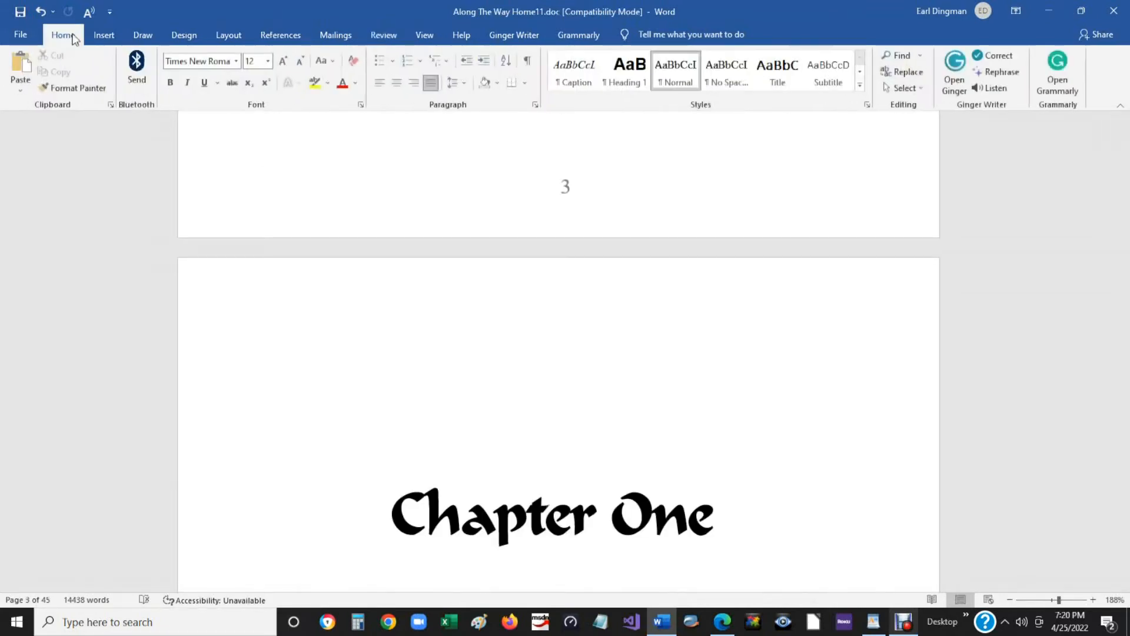
pyautogui.click(923, 76)
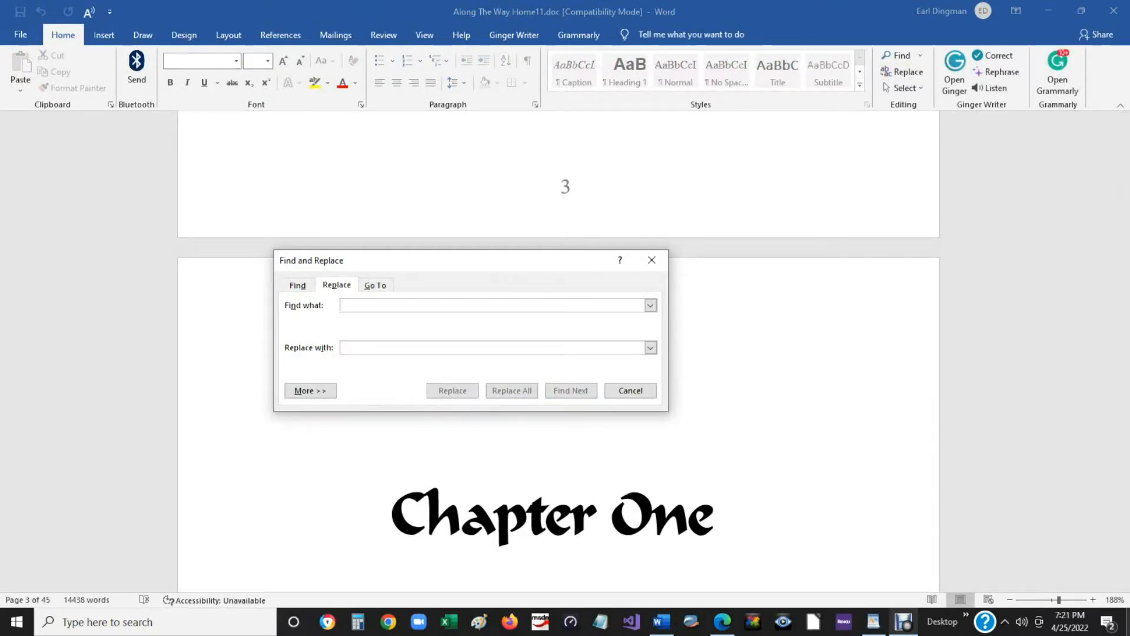
pyautogui.write('ly')
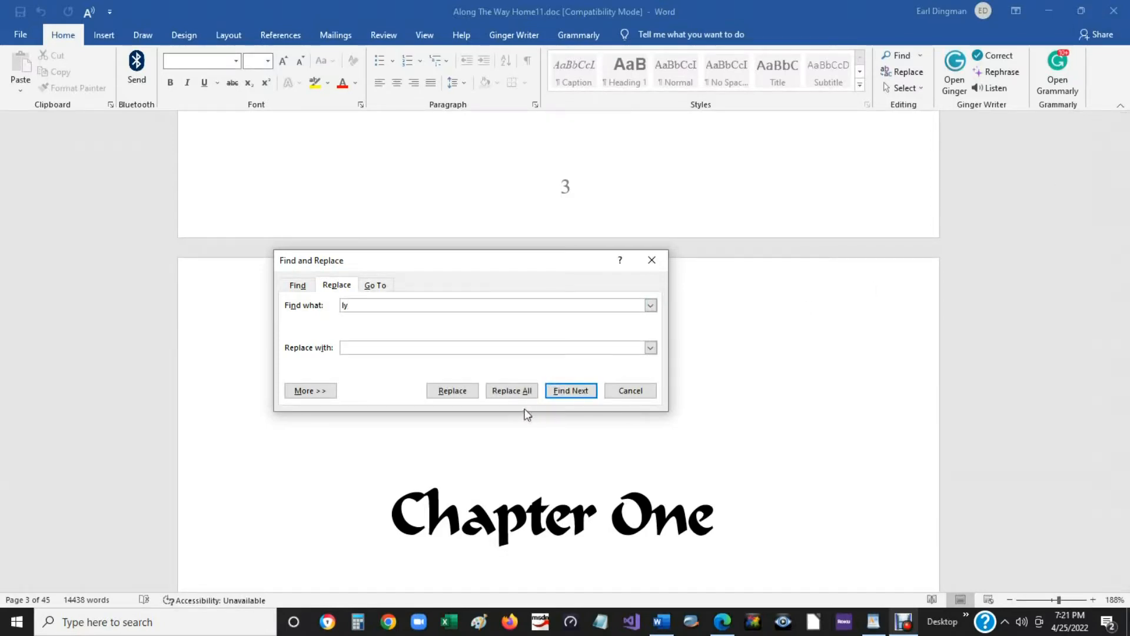
pyautogui.click(565, 391)
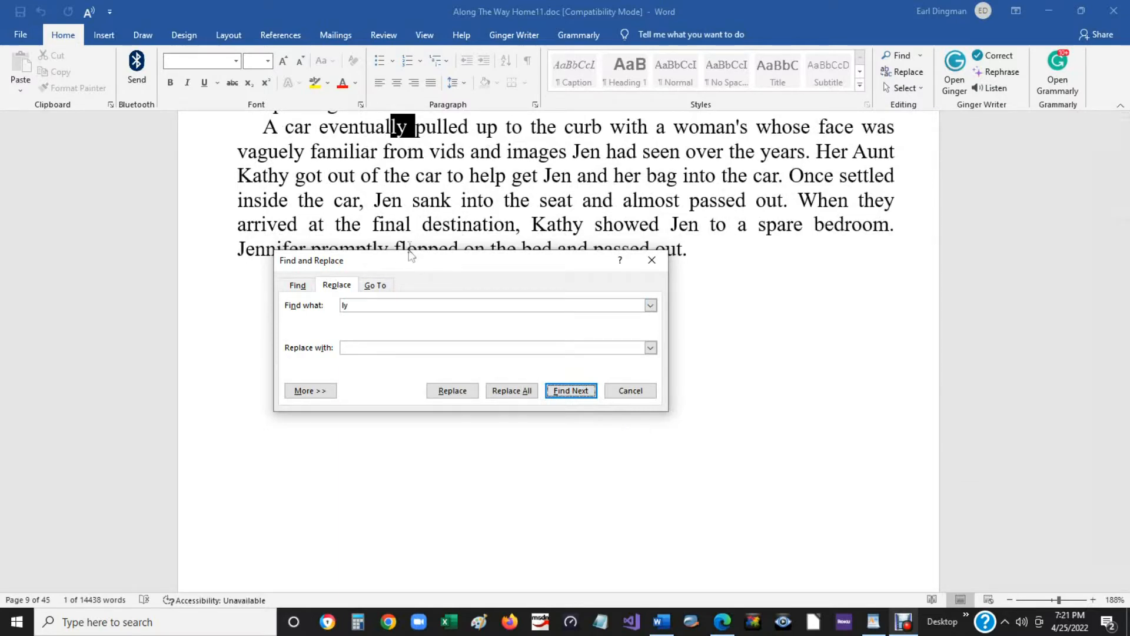
# Close the search dialog and delete the word "eventually" from the sentence about the car pulling up to the curb.
pyautogui.scroll(2, 401, 235)
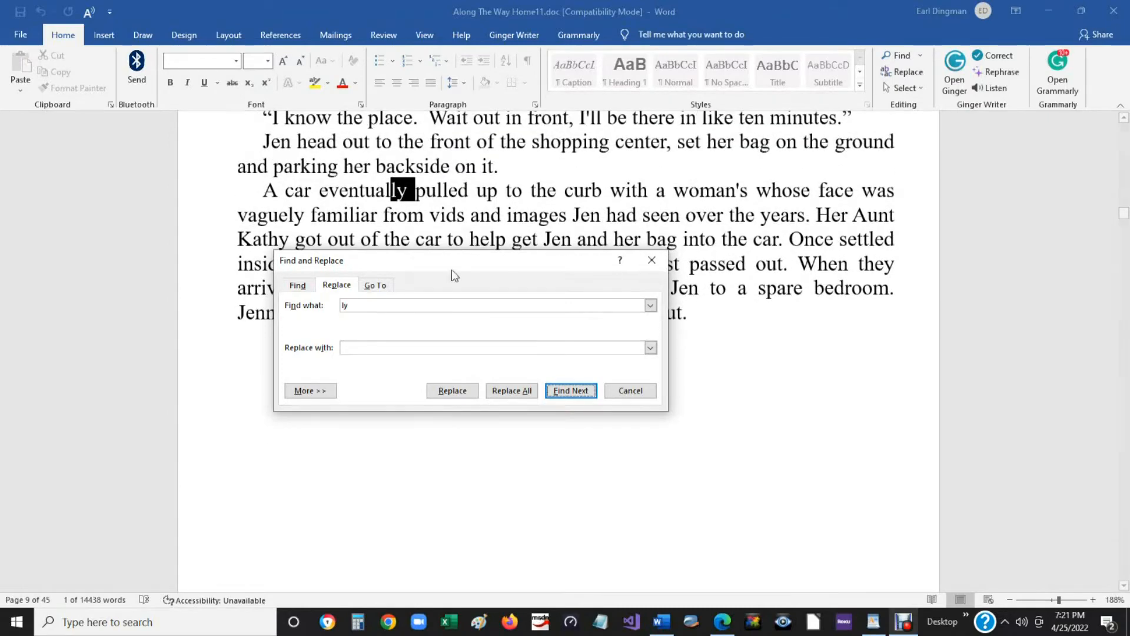
pyautogui.moveTo(429, 261); pyautogui.dragTo(512, 426)
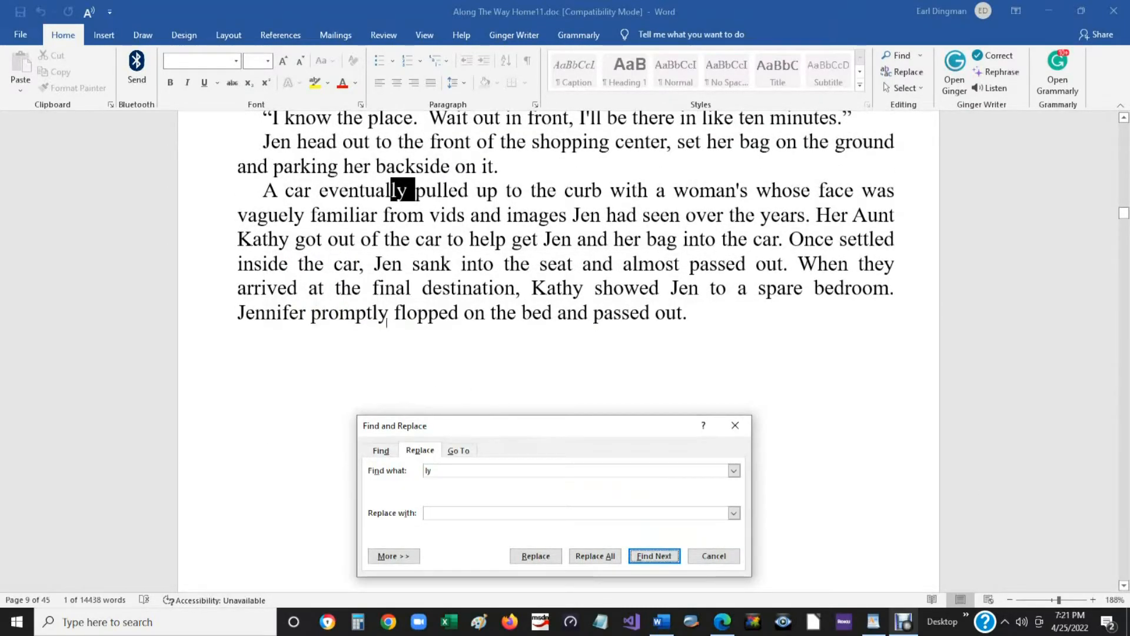
pyautogui.click(413, 201)
pyautogui.click(714, 556)
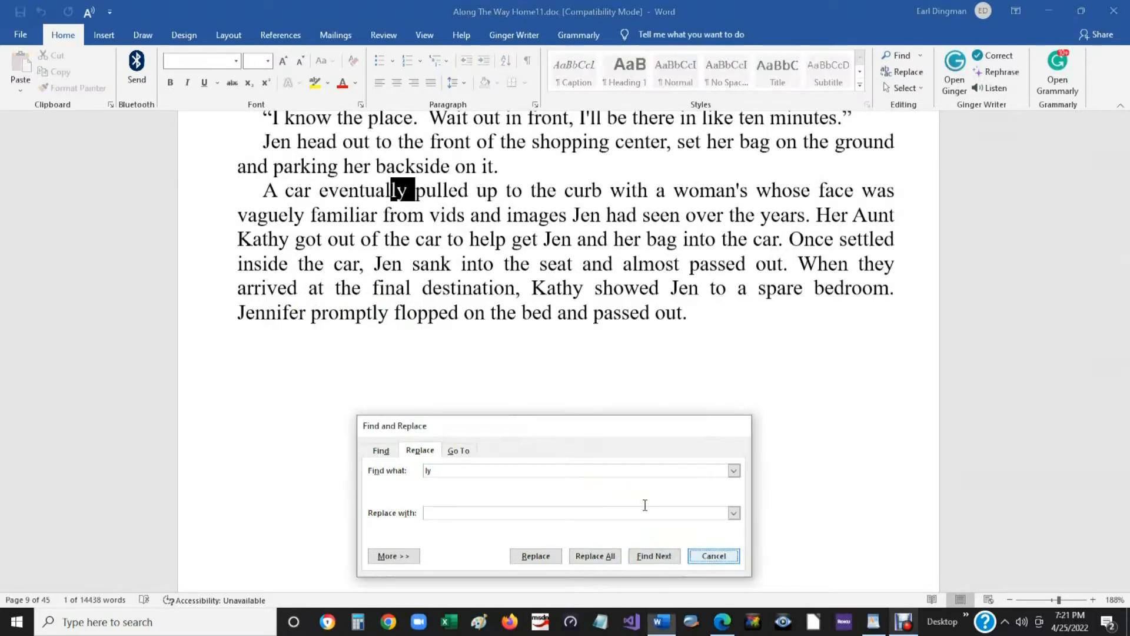
pyautogui.click(411, 201)
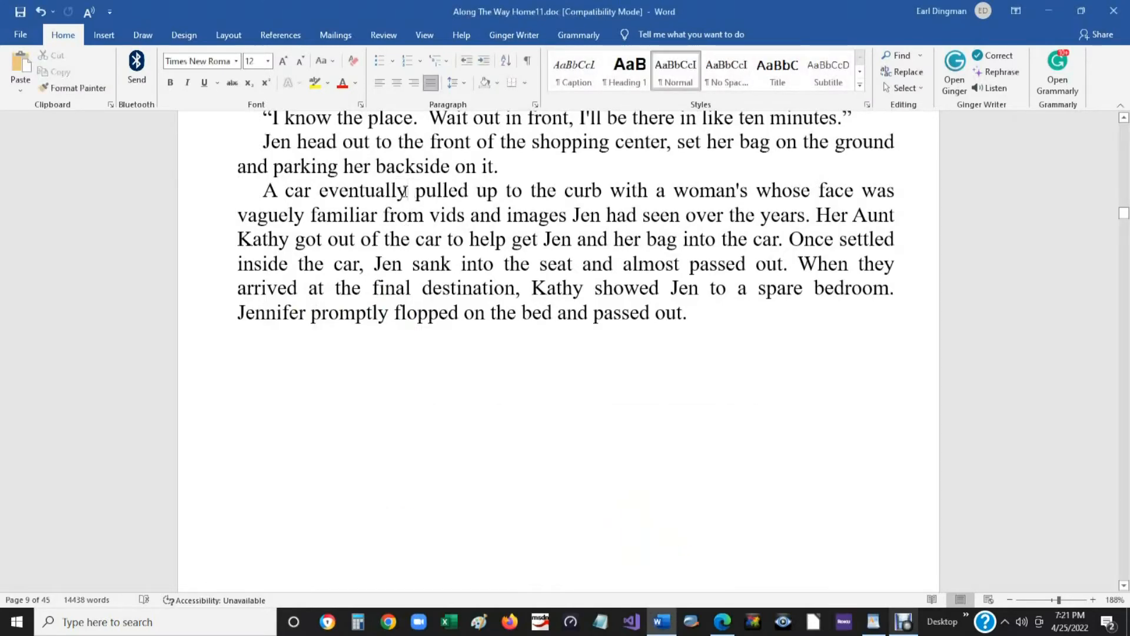
pyautogui.moveTo(407, 190); pyautogui.dragTo(320, 190)
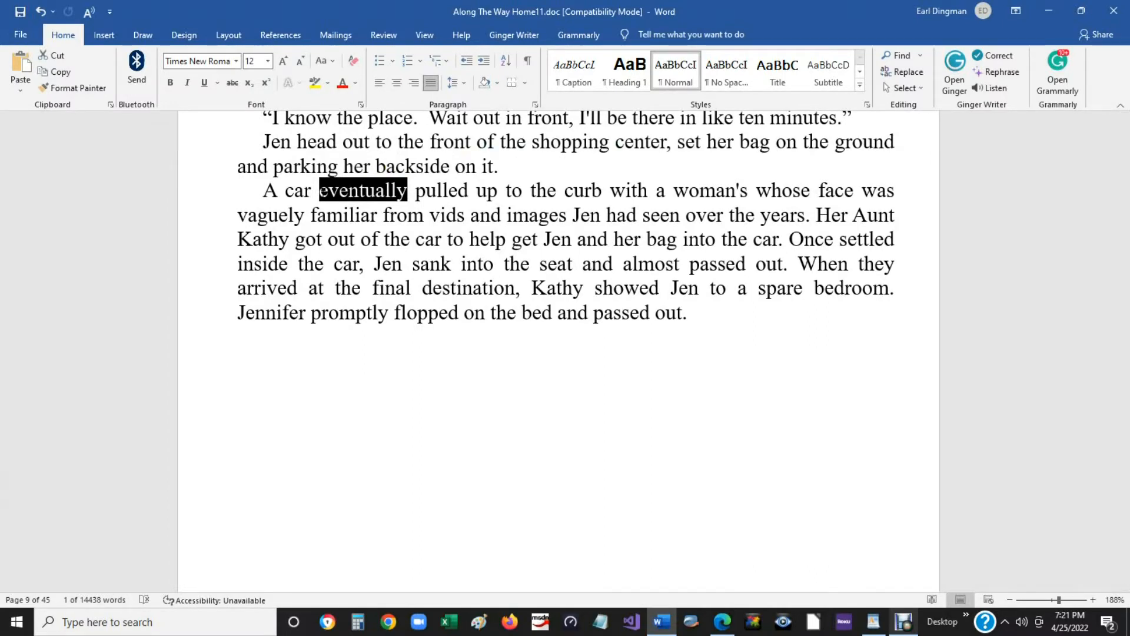
pyautogui.press('Delete')
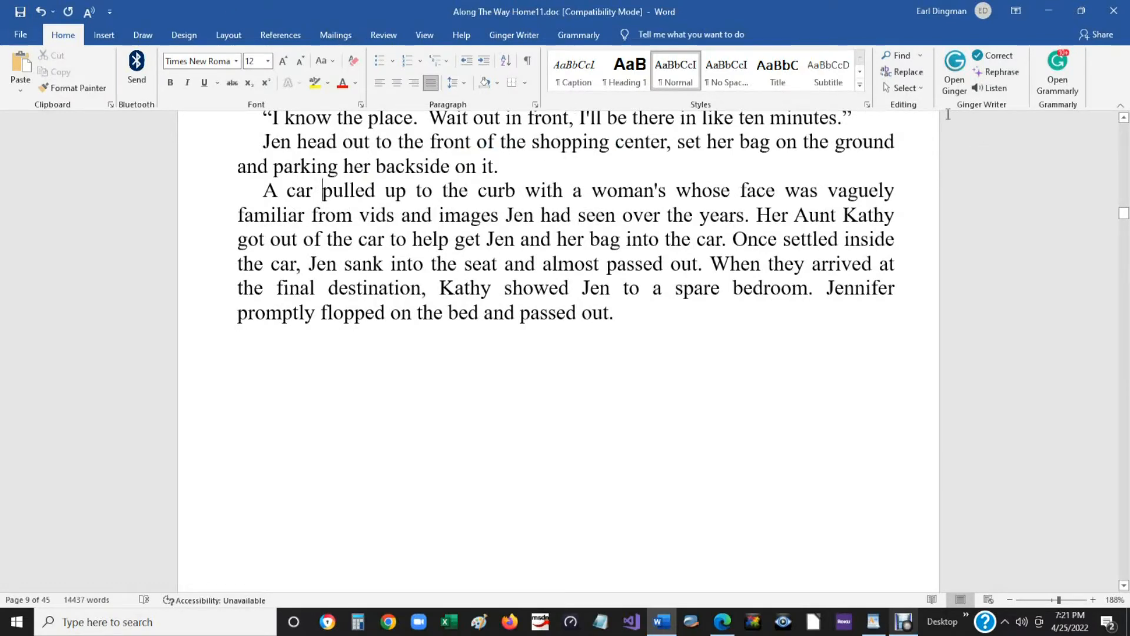
# Resume the "ly" search and go through its matches up to "really" in "Not really familiar with it.".
pyautogui.hotkey('ctrl', 'h')
pyautogui.click(654, 555)
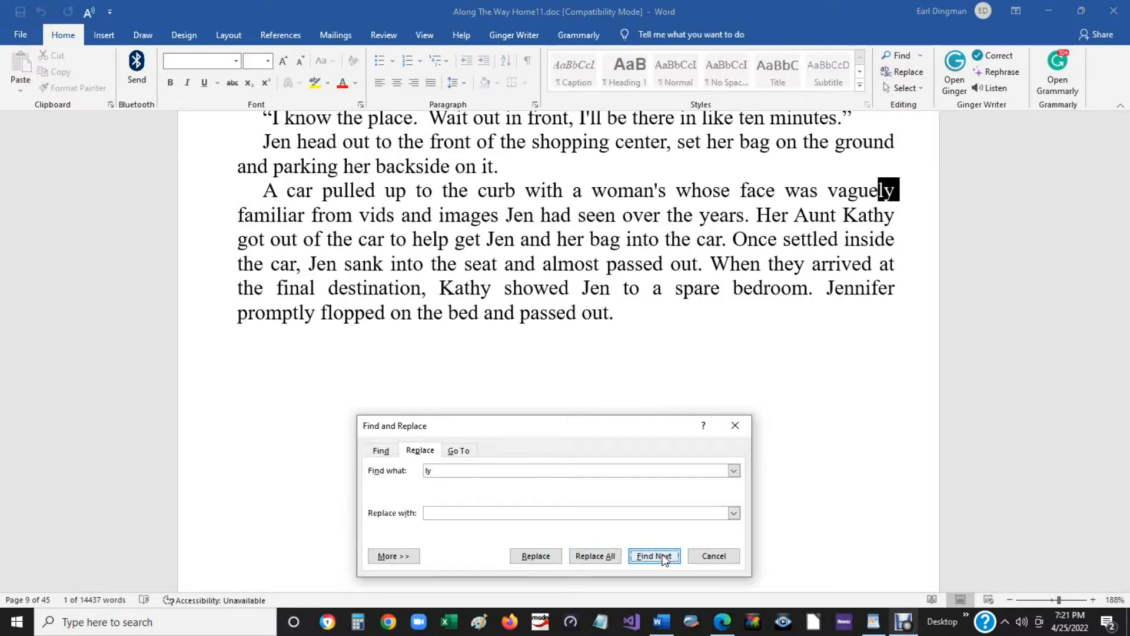
pyautogui.click(654, 556)
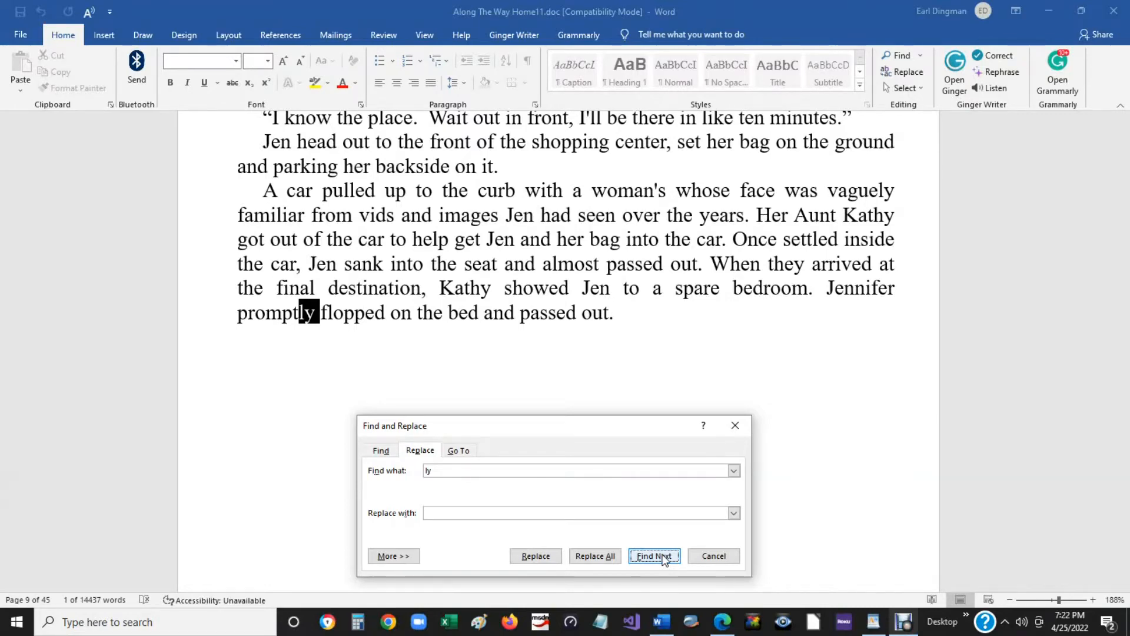
pyautogui.click(654, 555)
pyautogui.click(665, 560)
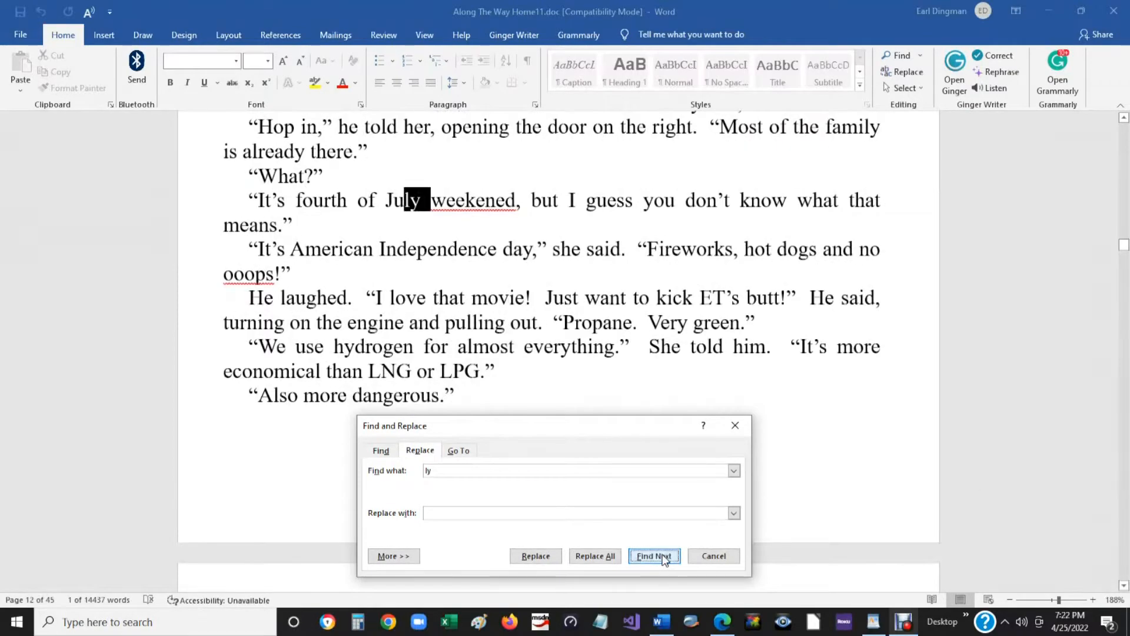
pyautogui.click(665, 560)
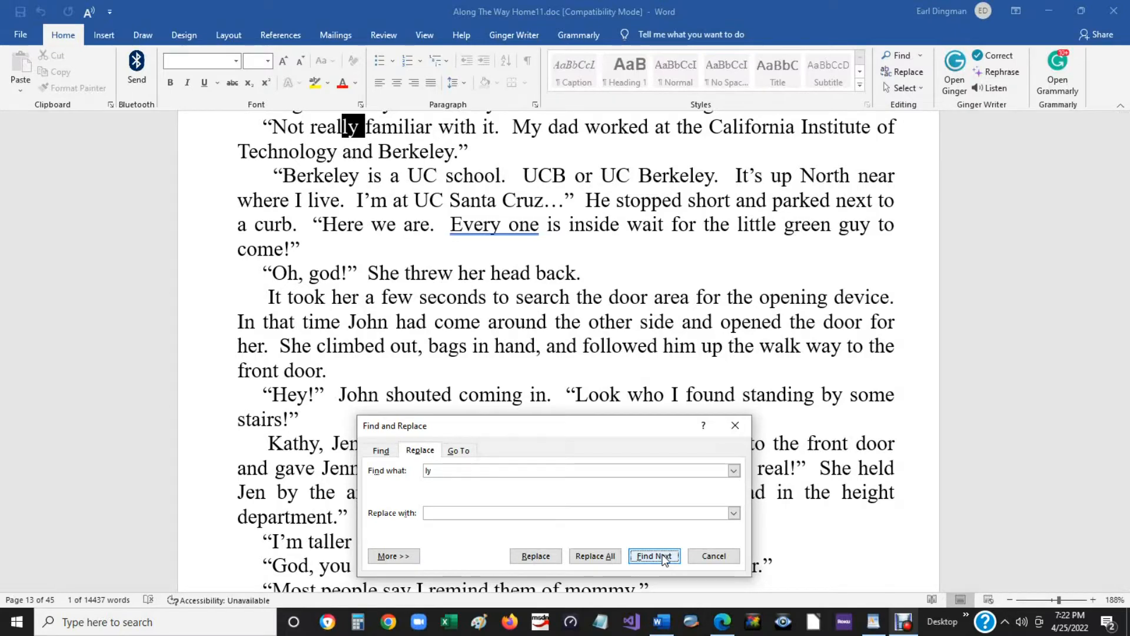
# Leave the search and delete the word "really" from "Not really familiar with it.".
pyautogui.scroll(1, 573, 355)
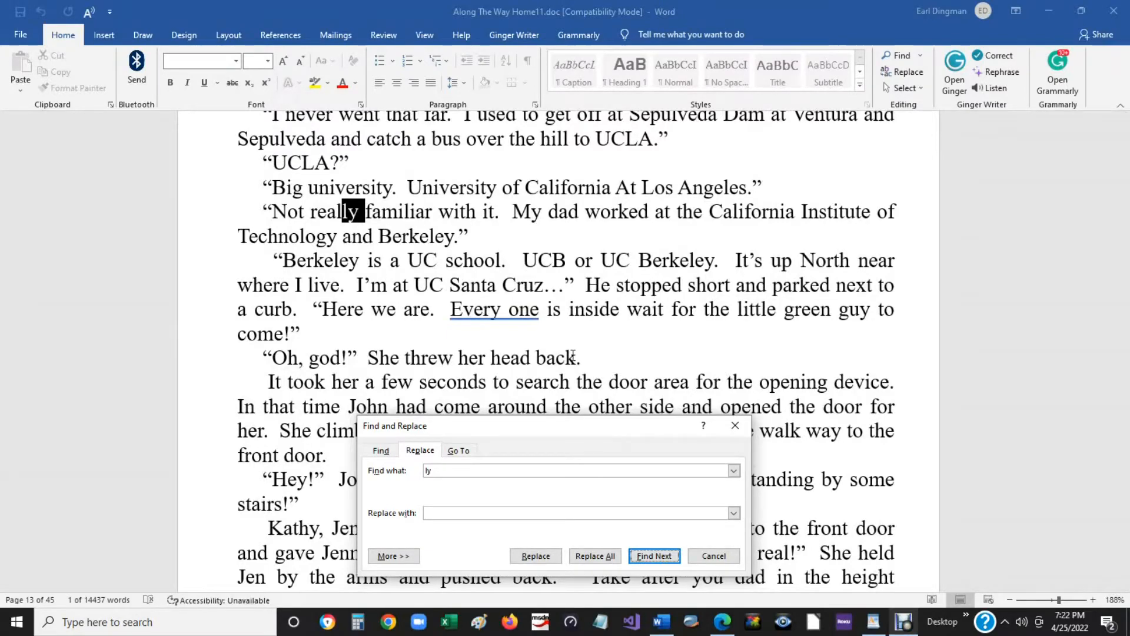
pyautogui.press('Escape')
pyautogui.click(358, 210)
pyautogui.moveTo(358, 210); pyautogui.dragTo(309, 211)
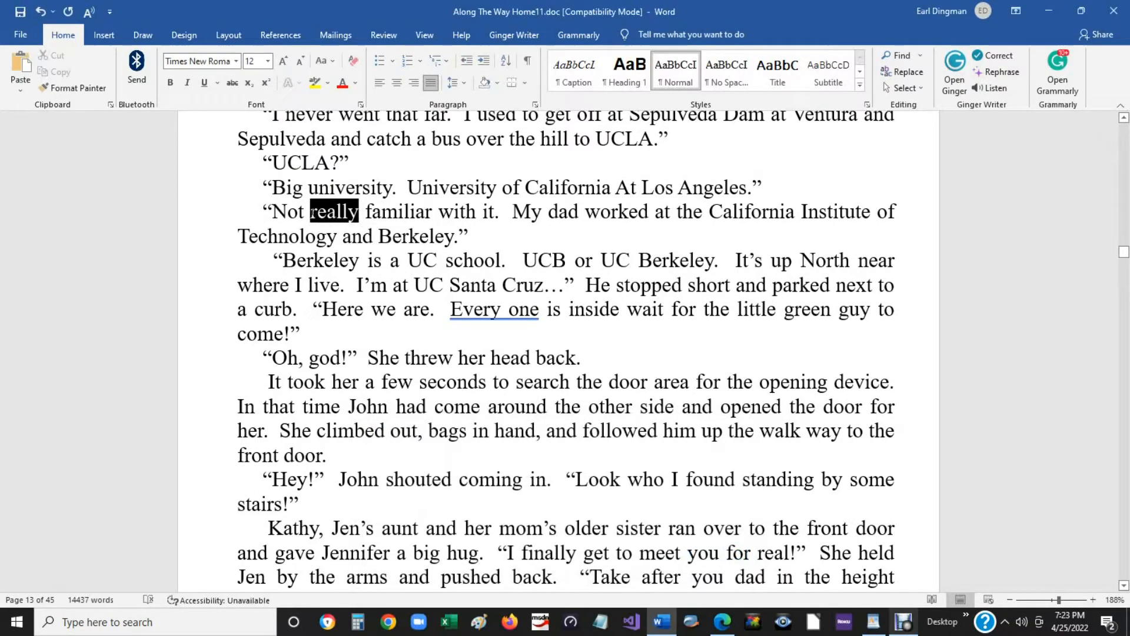
# Continue the "ly" search through the dialogue on page 15 up to the word "especially".
pyautogui.hotkey('ctrl', 'h')
pyautogui.click(659, 511)
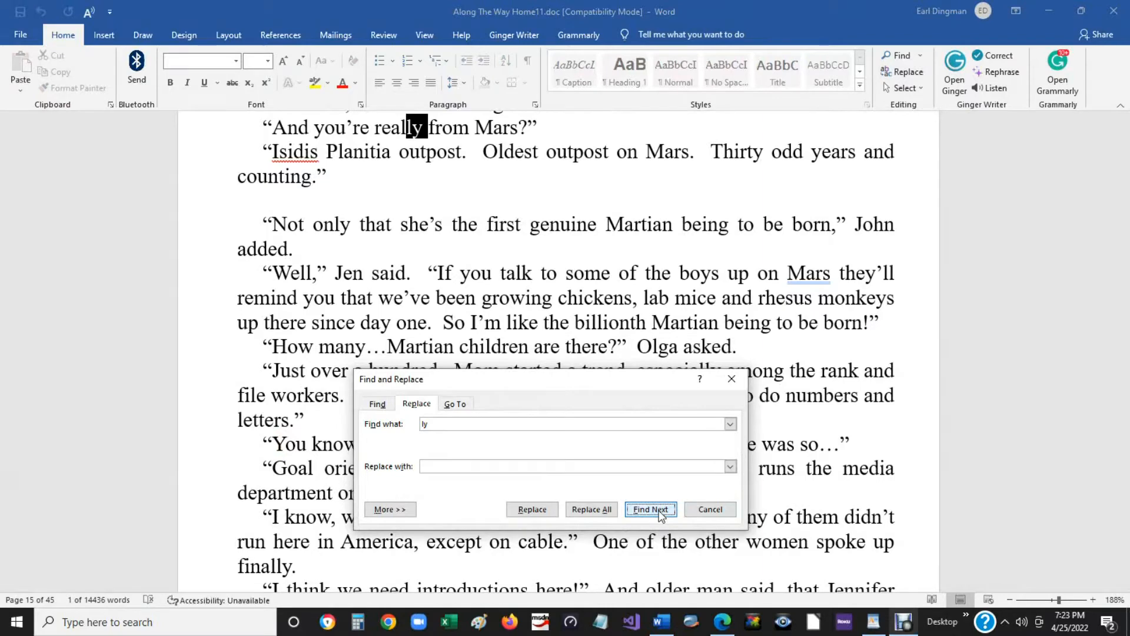
pyautogui.click(650, 509)
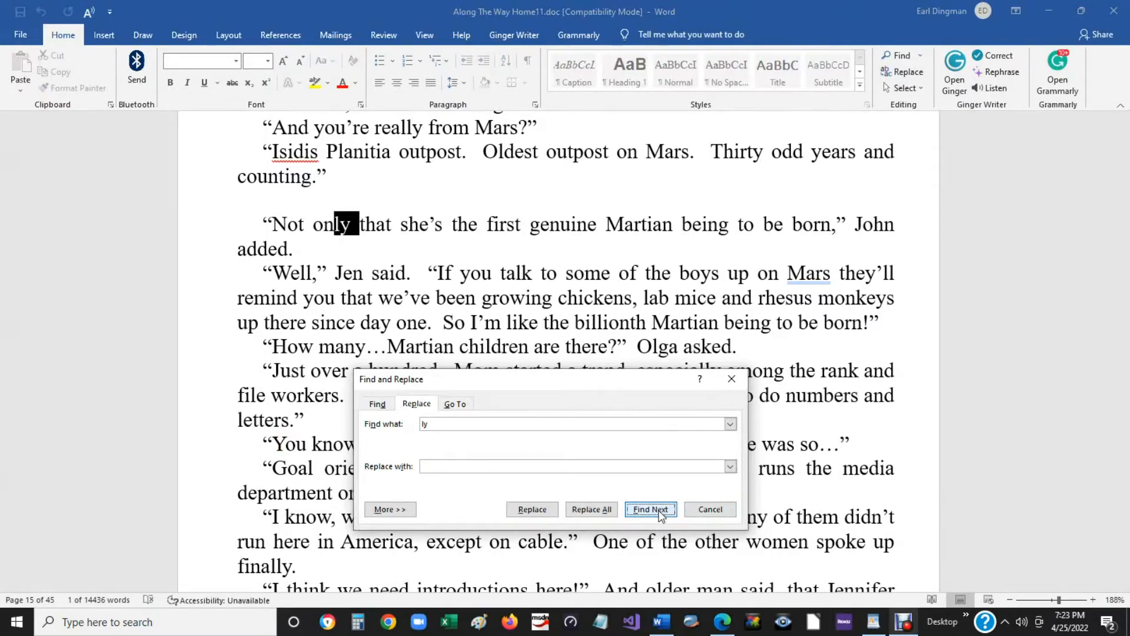
pyautogui.click(653, 510)
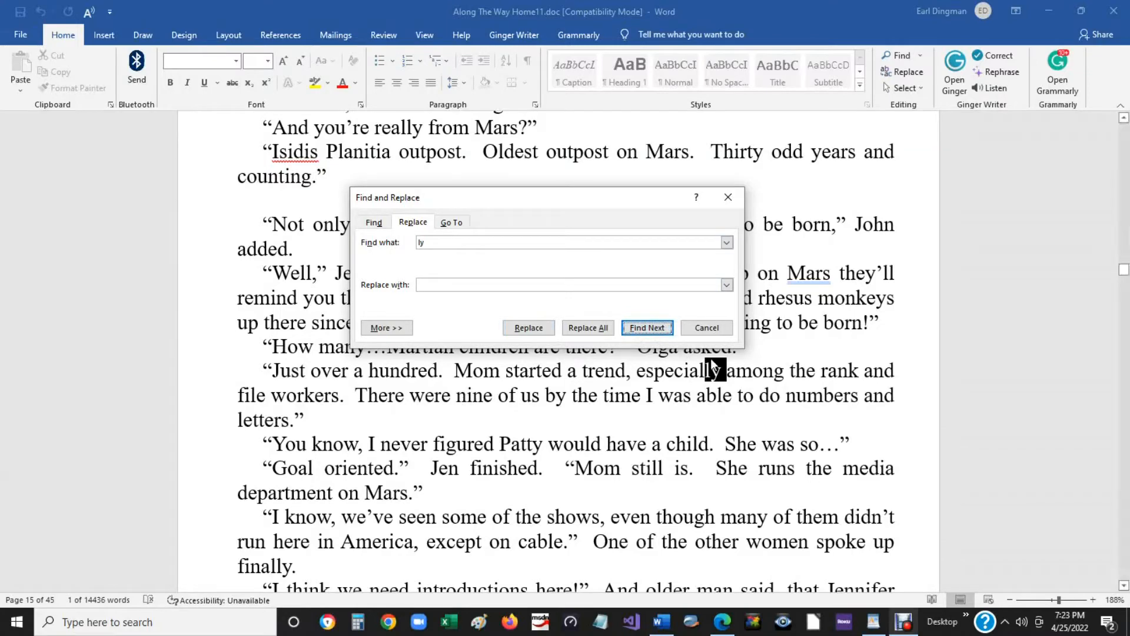
# Leave the search and delete the word "especially" from the "Mom started a trend" sentence on page 15.
pyautogui.click(694, 330)
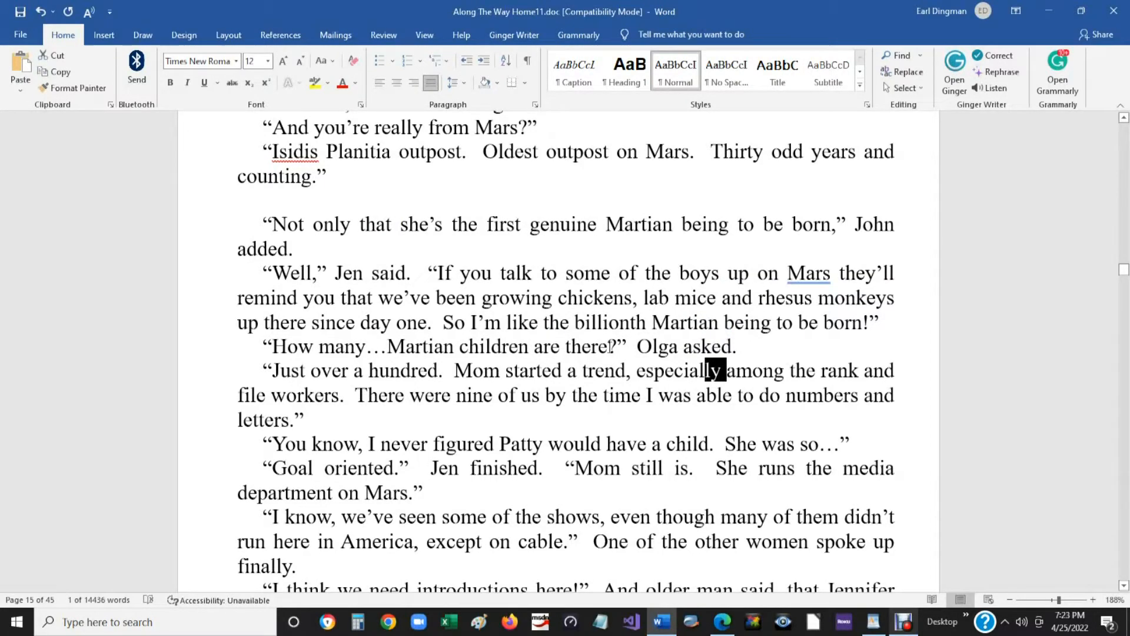
pyautogui.moveTo(726, 370); pyautogui.dragTo(636, 377)
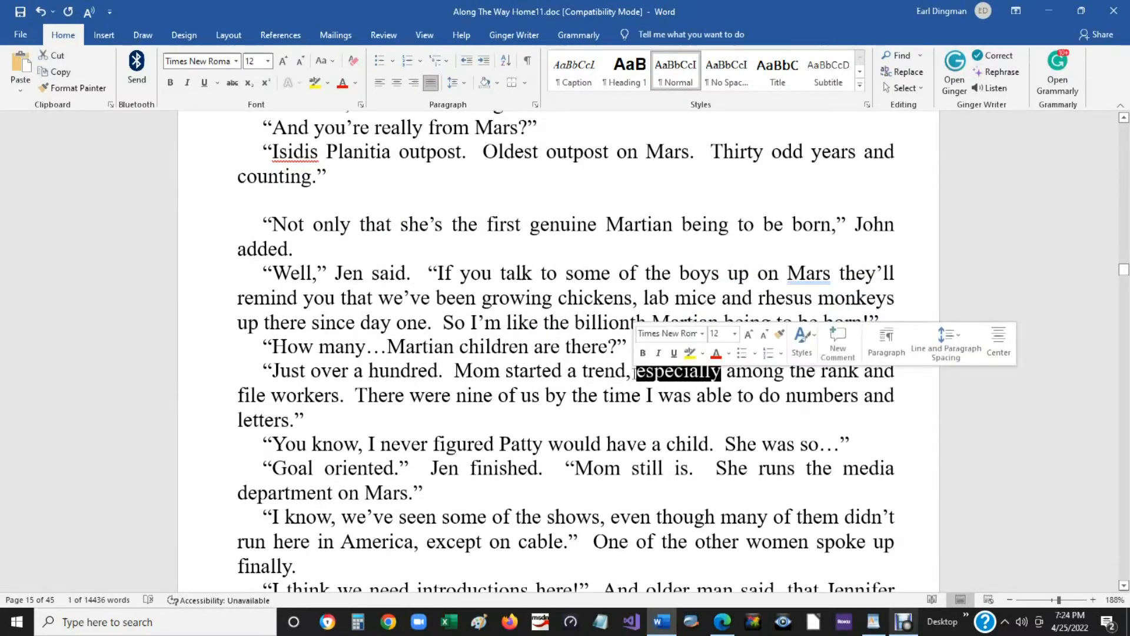
pyautogui.press('Delete')
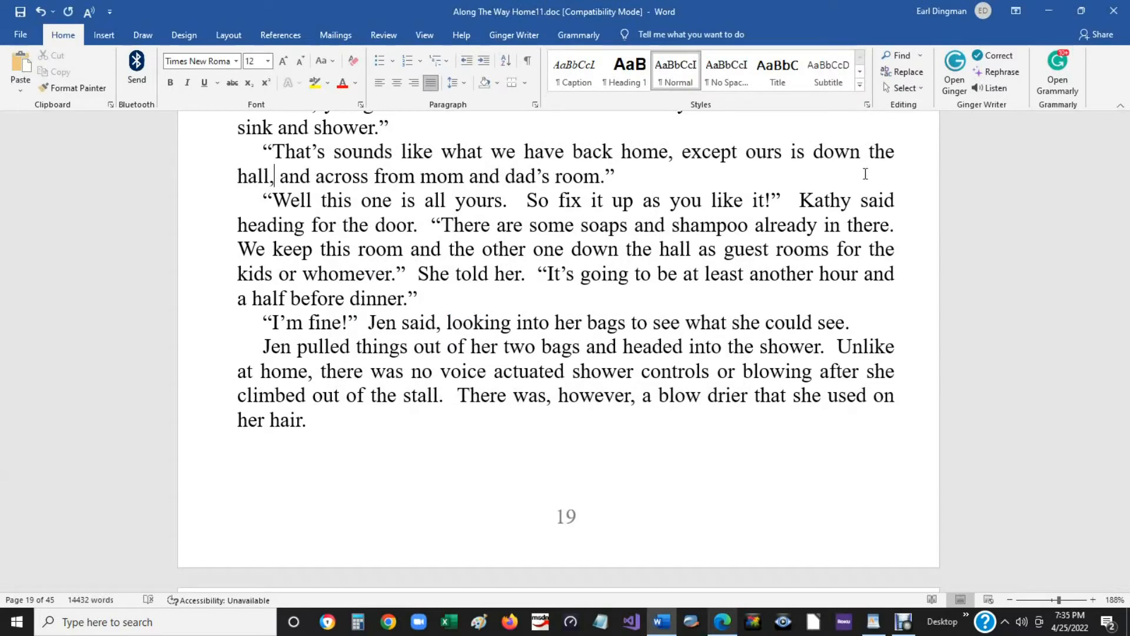
# Delete the word "and" after "hall," in the sentence about the room across from mom and dad's on page 19.
pyautogui.press('Delete')
pyautogui.press('Delete')
pyautogui.press('Delete')
pyautogui.press('Delete')
pyautogui.press('Delete')
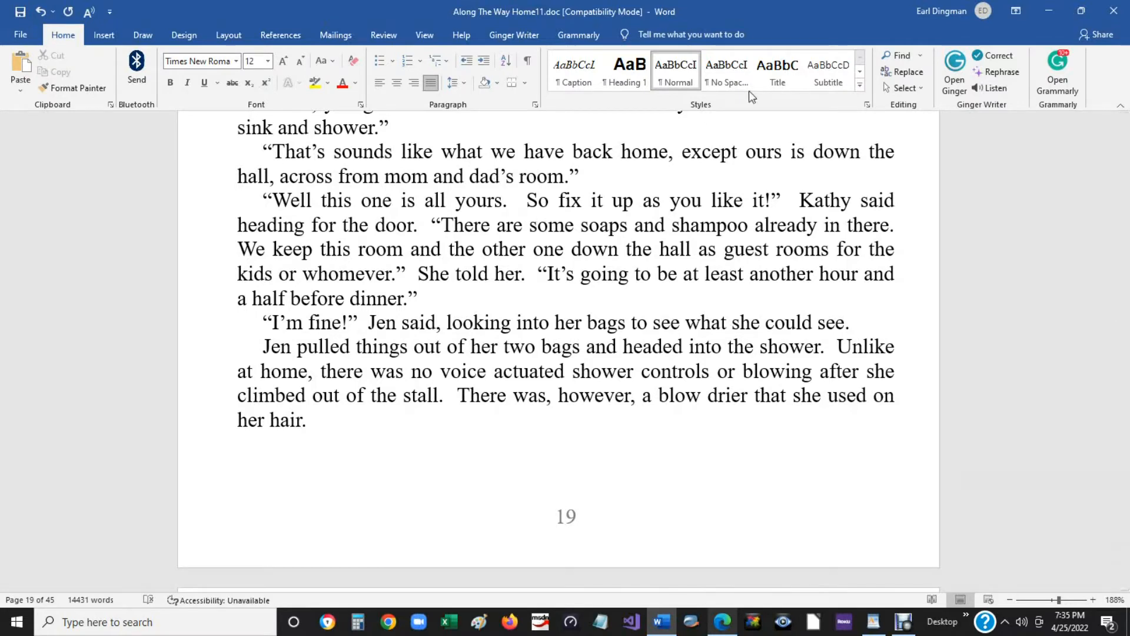
# Search for "and" from page 19 onward, going through its matches up to "got up and poured herself" on page 20.
pyautogui.click(922, 73)
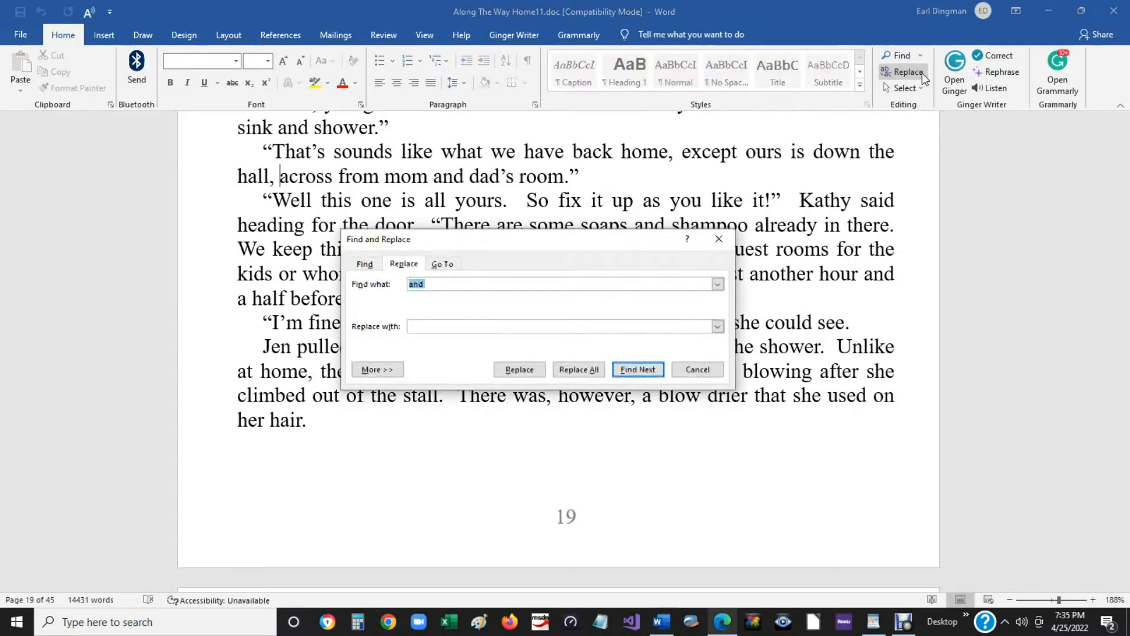
pyautogui.click(638, 369)
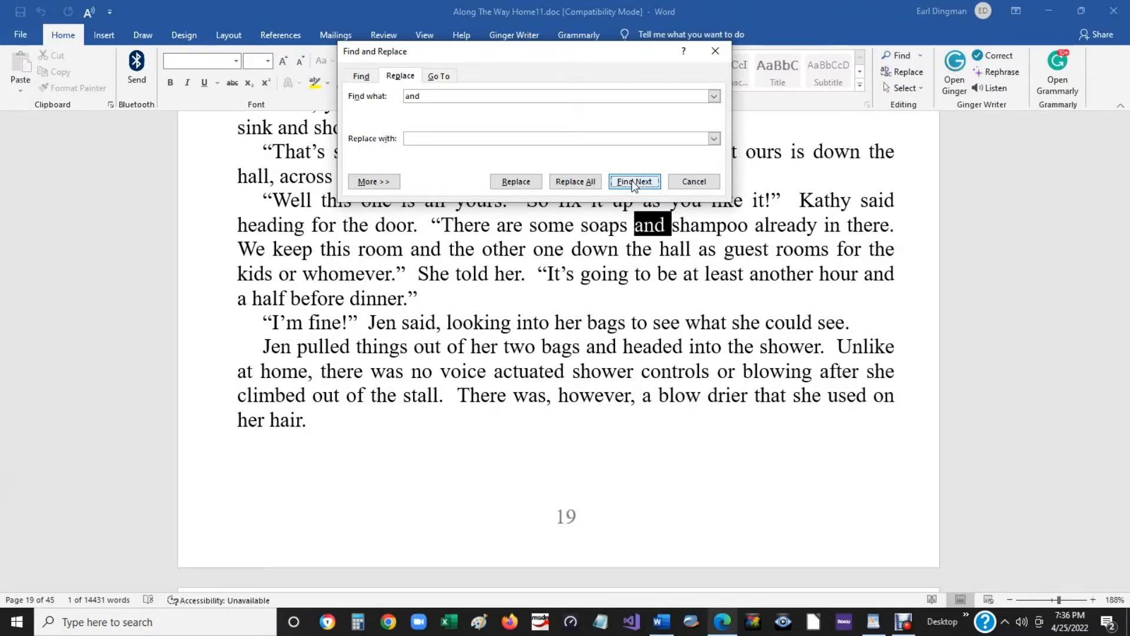
pyautogui.click(632, 180)
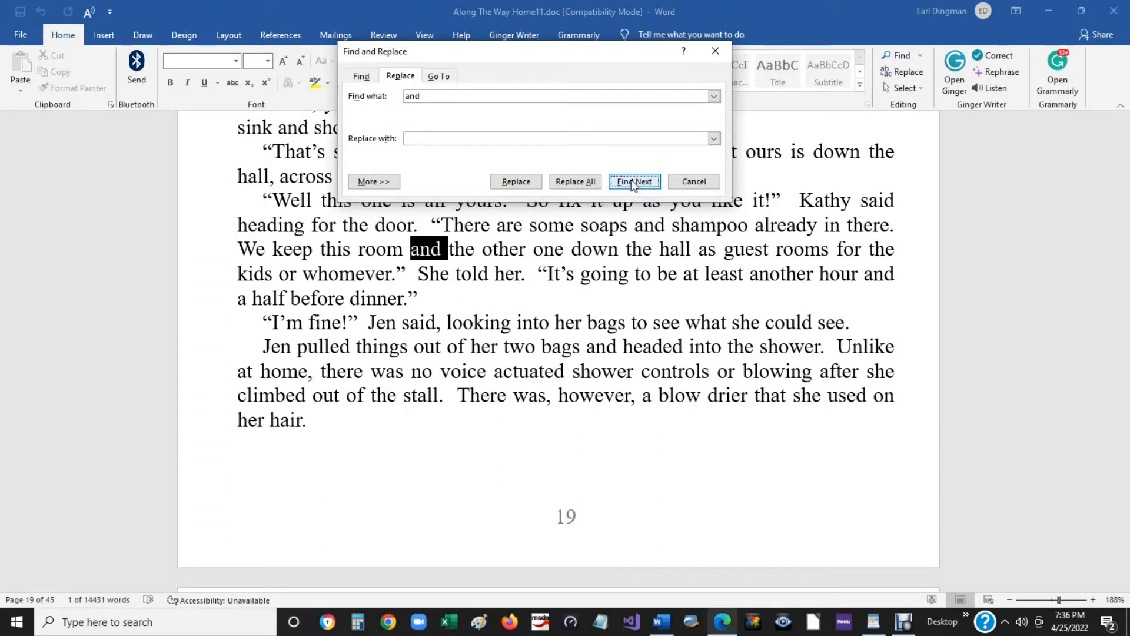
pyautogui.click(632, 183)
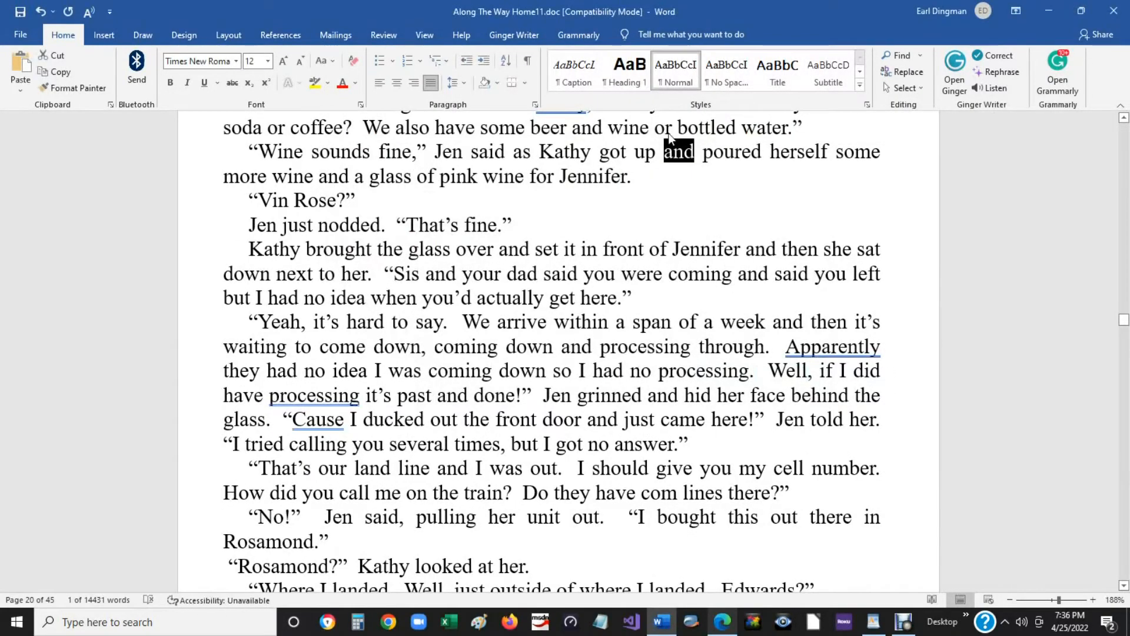
# Replace "and" with a comma so the wine sentence reads "got up, poured herself some more wine".
pyautogui.press('Delete')
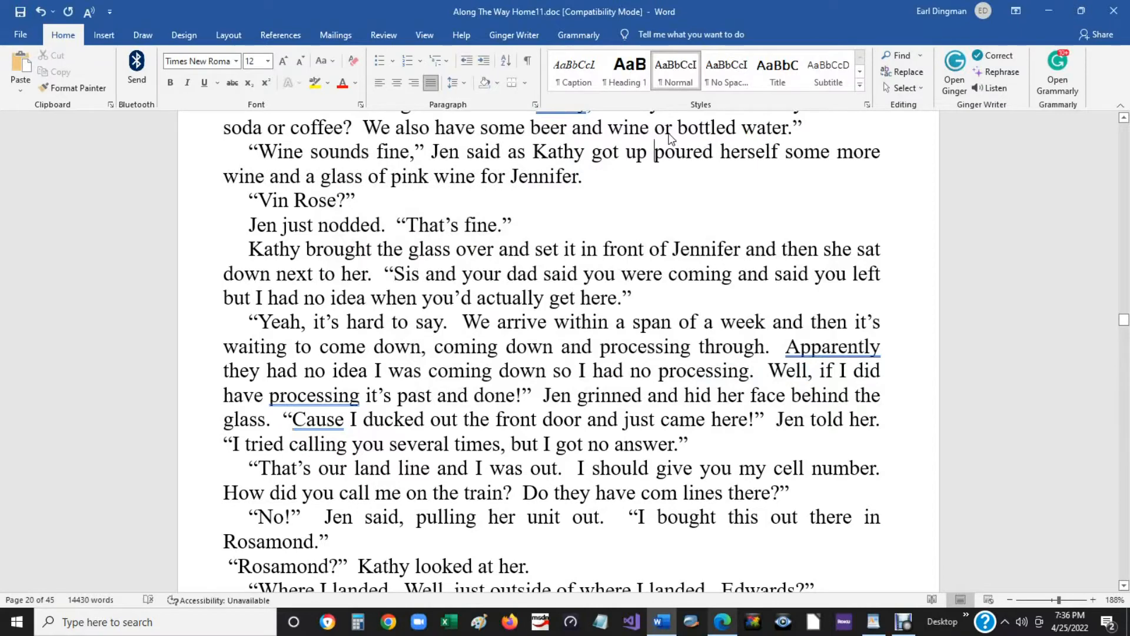
pyautogui.press('BackSpace')
pyautogui.write(',')
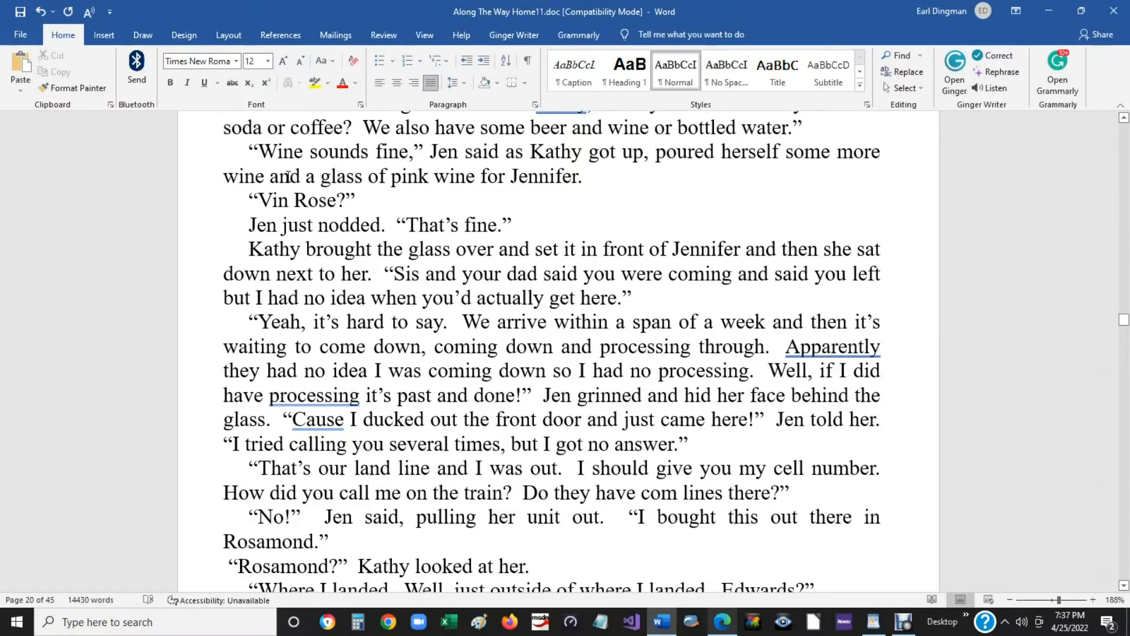
# Replace "and a glass of pink wine" with "along with a glass" in the wine sentence on page 20.
pyautogui.scroll(1, 420, 165)
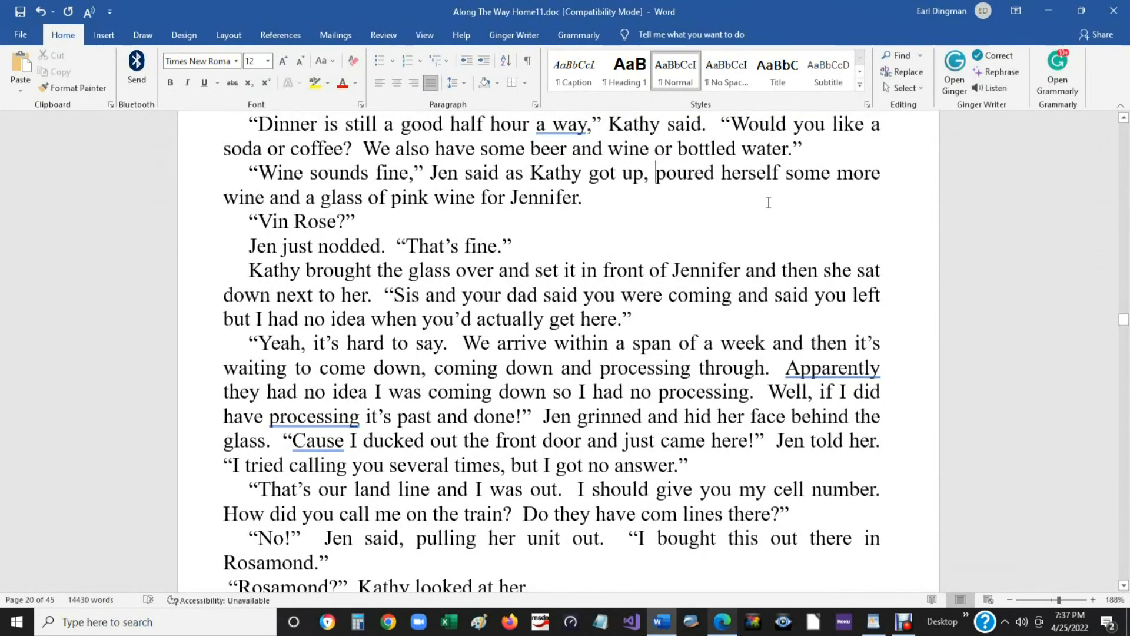
pyautogui.scroll(1, 768, 203)
pyautogui.scroll(3, 769, 202)
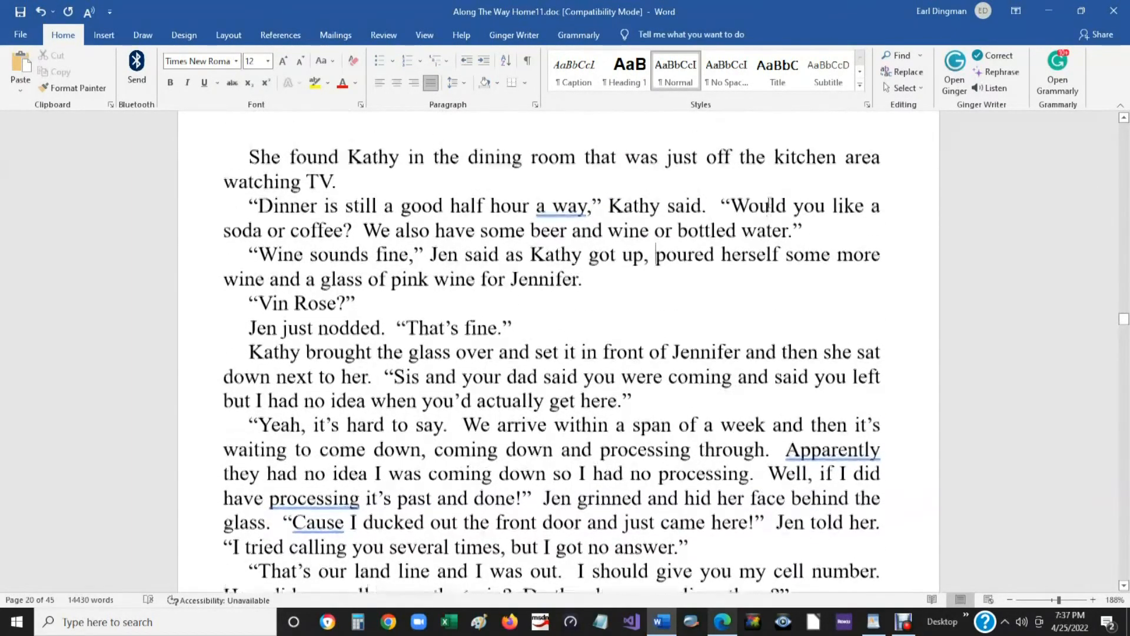
pyautogui.scroll(15, 768, 203)
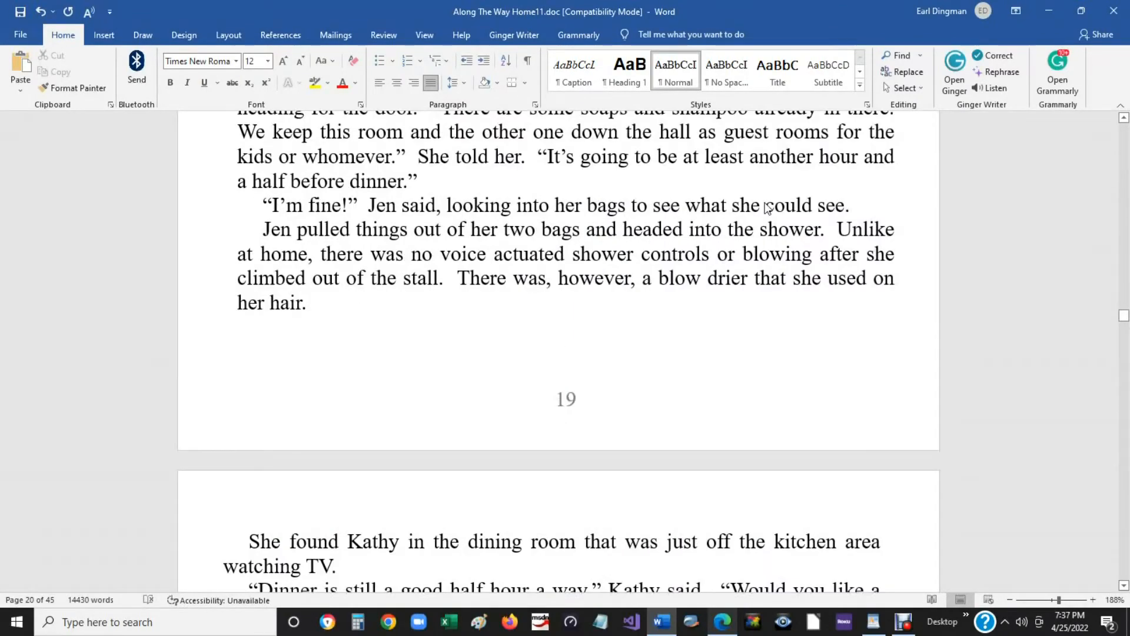
pyautogui.scroll(-10, 768, 207)
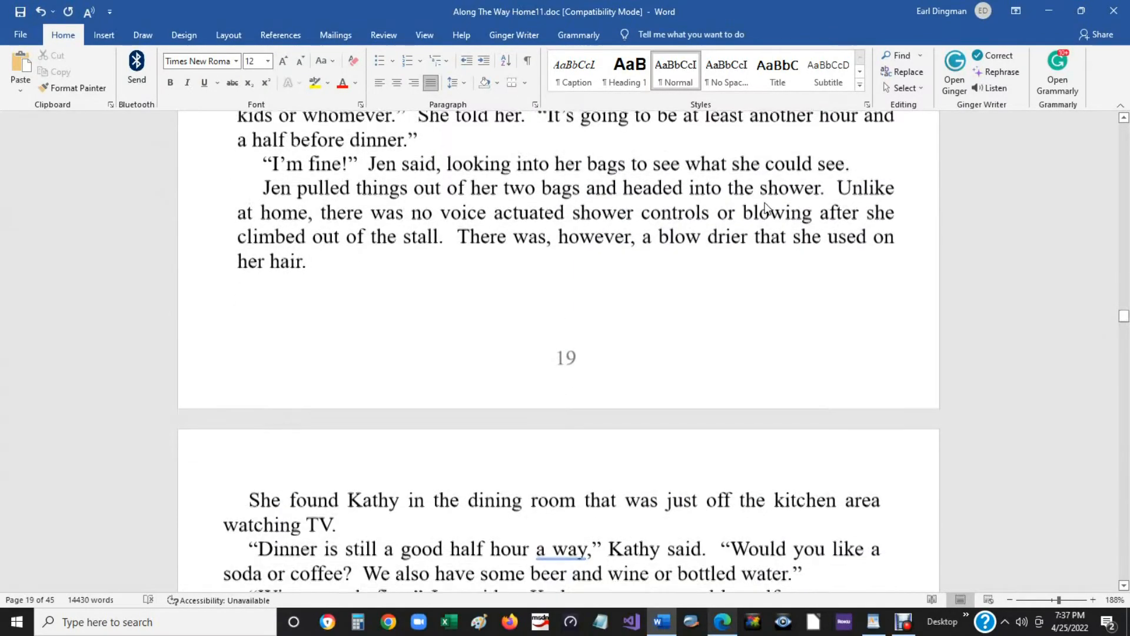
pyautogui.scroll(-3, 762, 207)
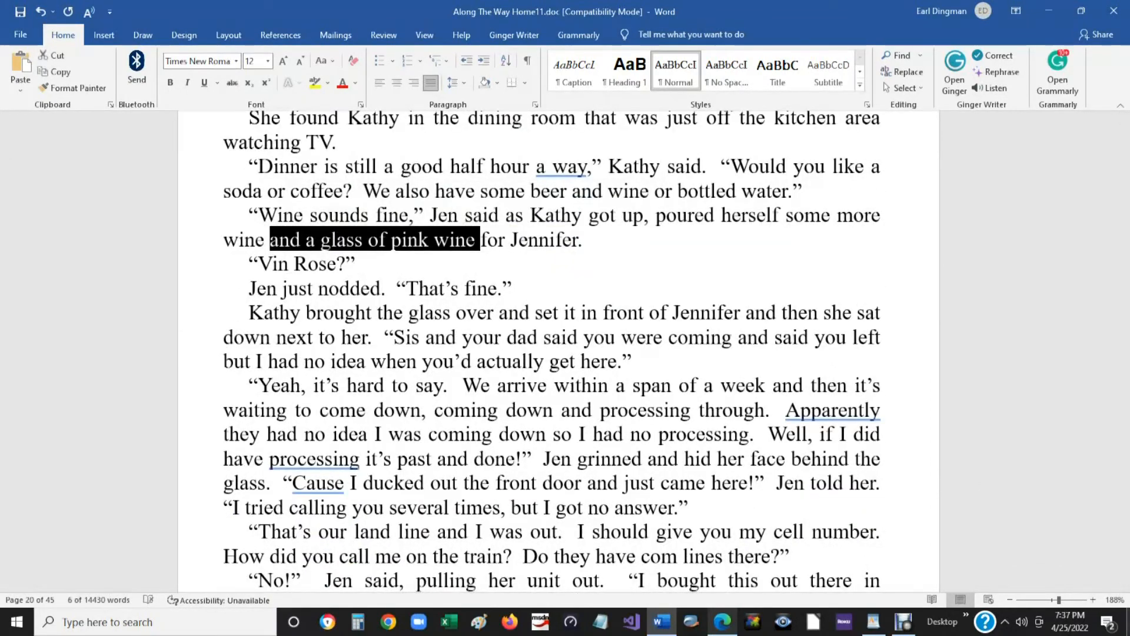
pyautogui.write('along wit')
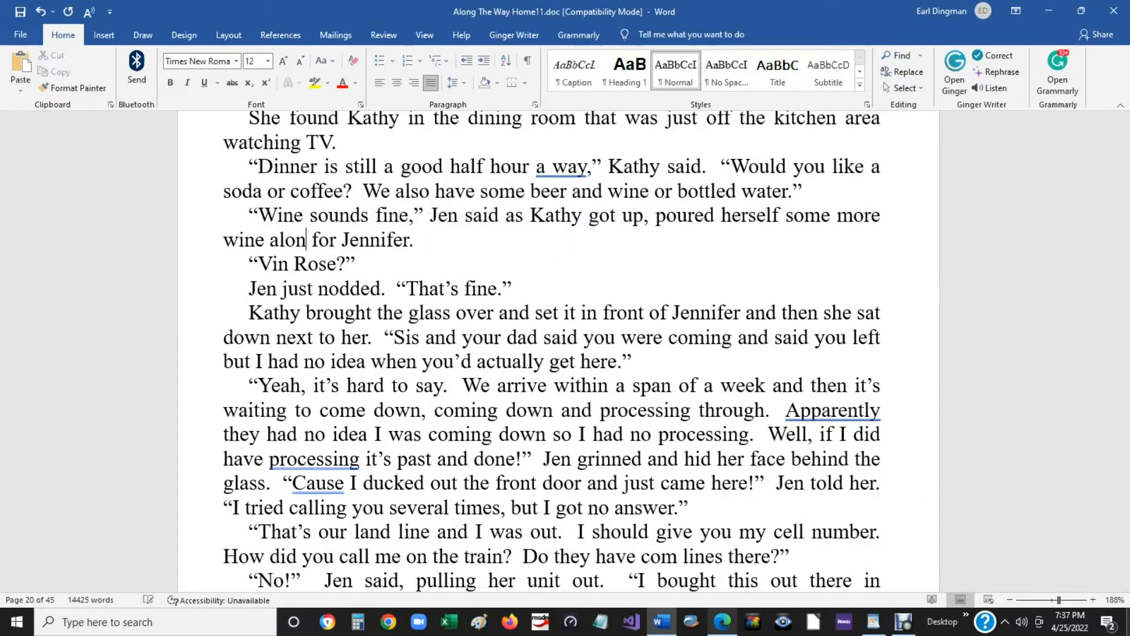
pyautogui.write('h a gla')
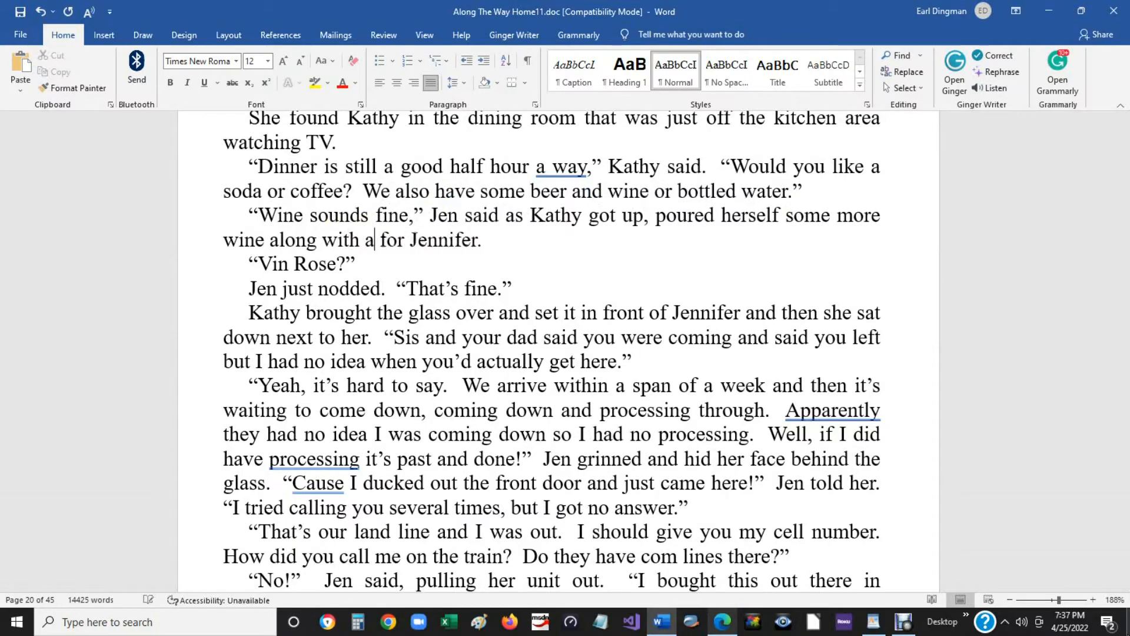
pyautogui.write('ss')
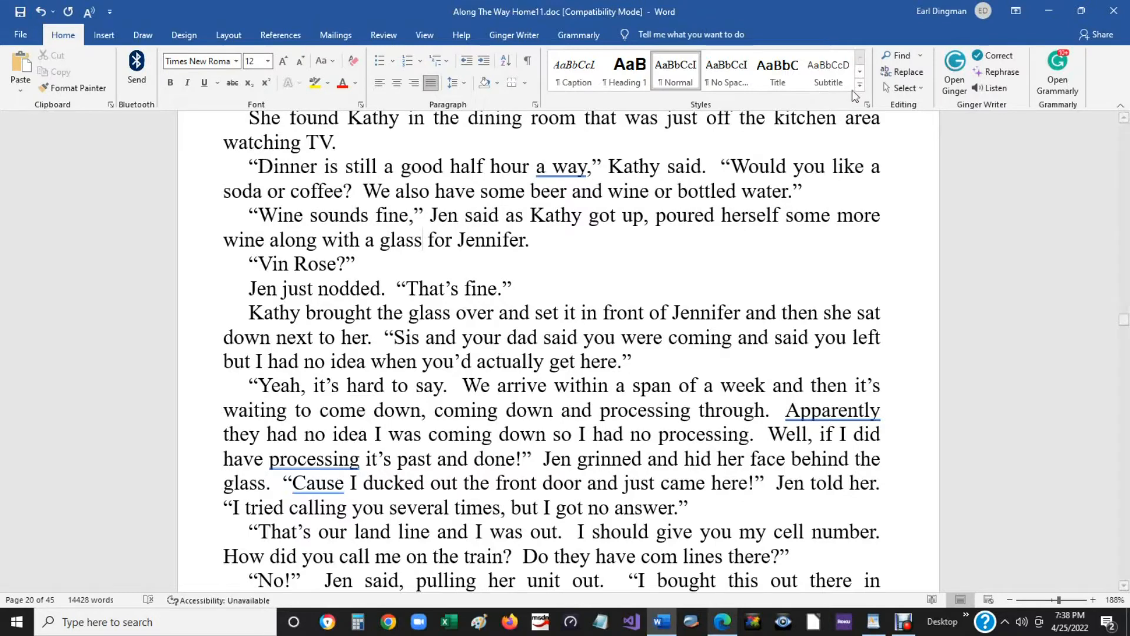
# Find the next "and" and replace it with a comma so the text reads "brought the glass over, set it in front".
pyautogui.click(905, 80)
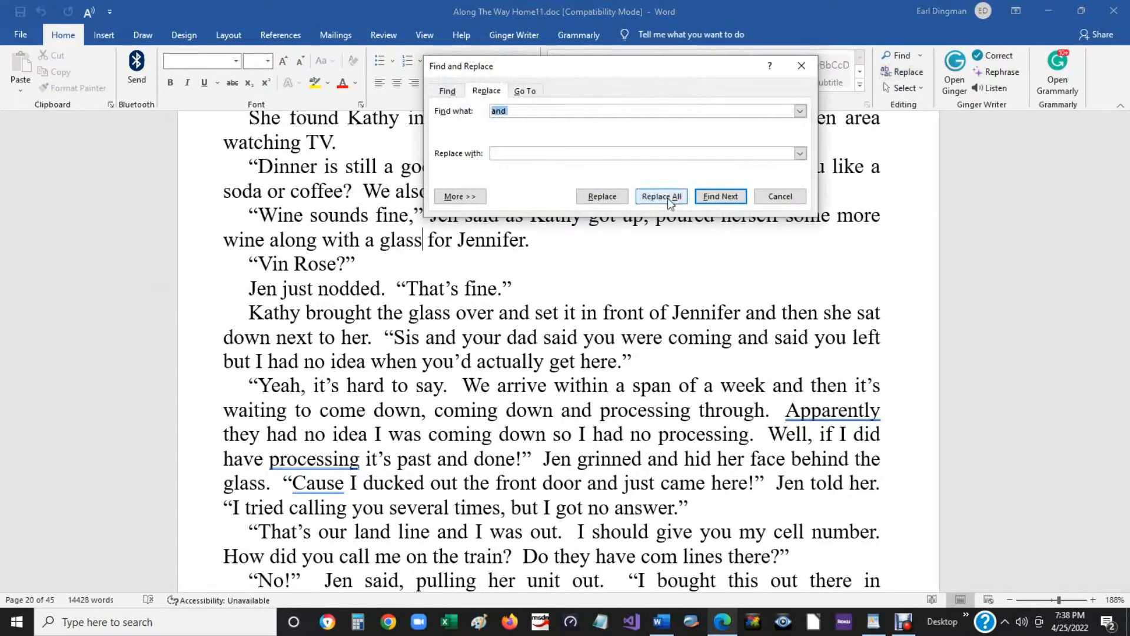
pyautogui.click(704, 199)
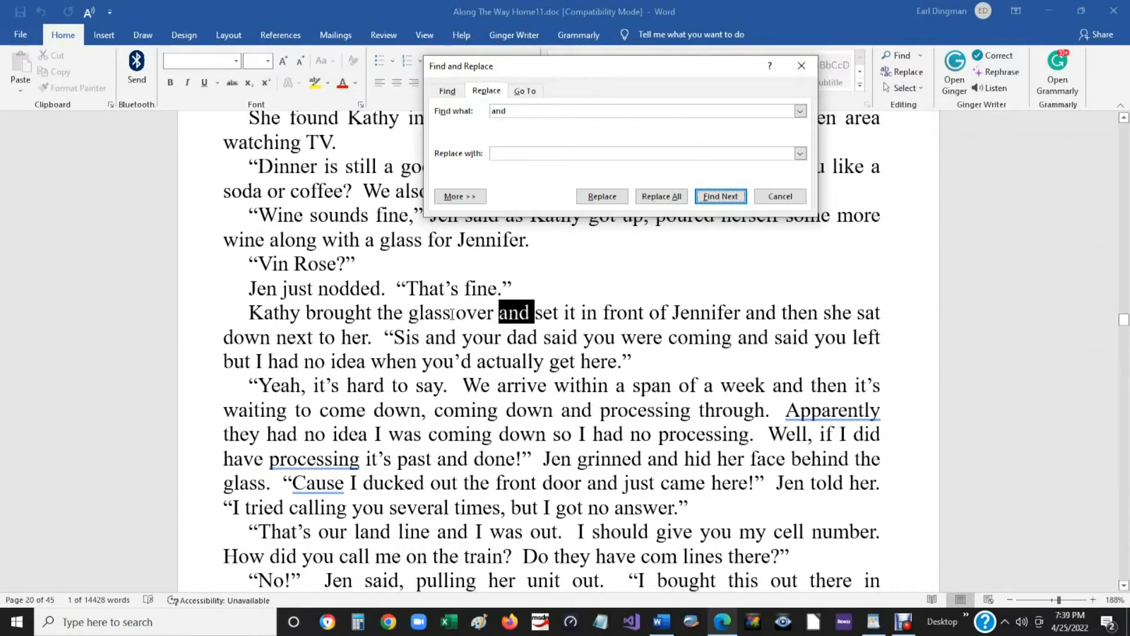
pyautogui.click(780, 198)
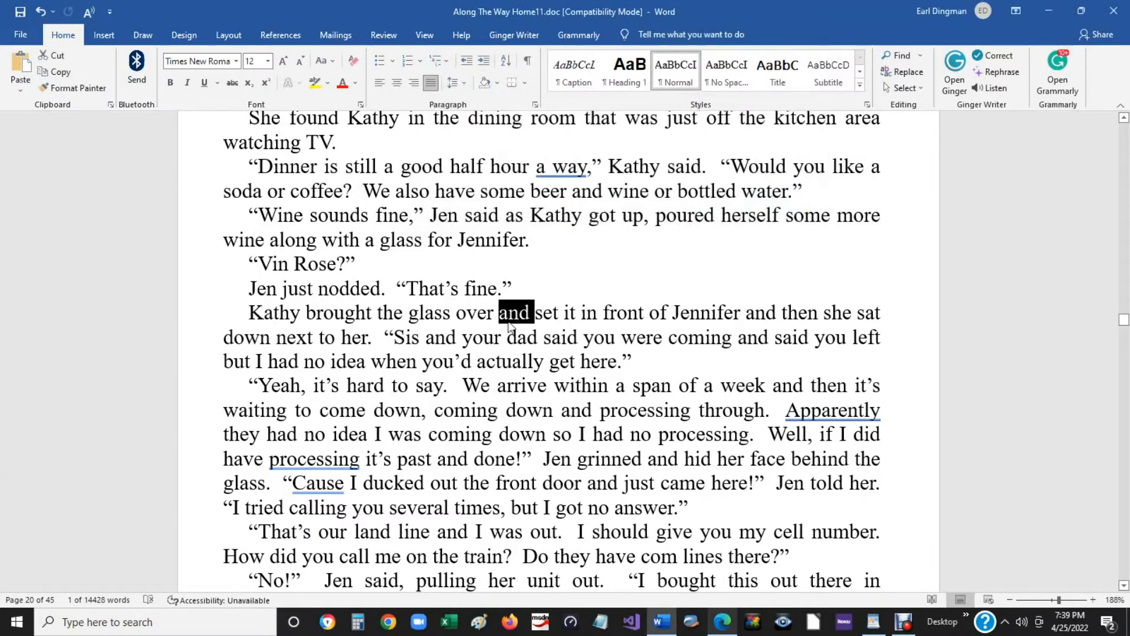
pyautogui.click(529, 315)
pyautogui.moveTo(529, 316); pyautogui.dragTo(500, 316)
pyautogui.press('Delete')
pyautogui.press('BackSpace')
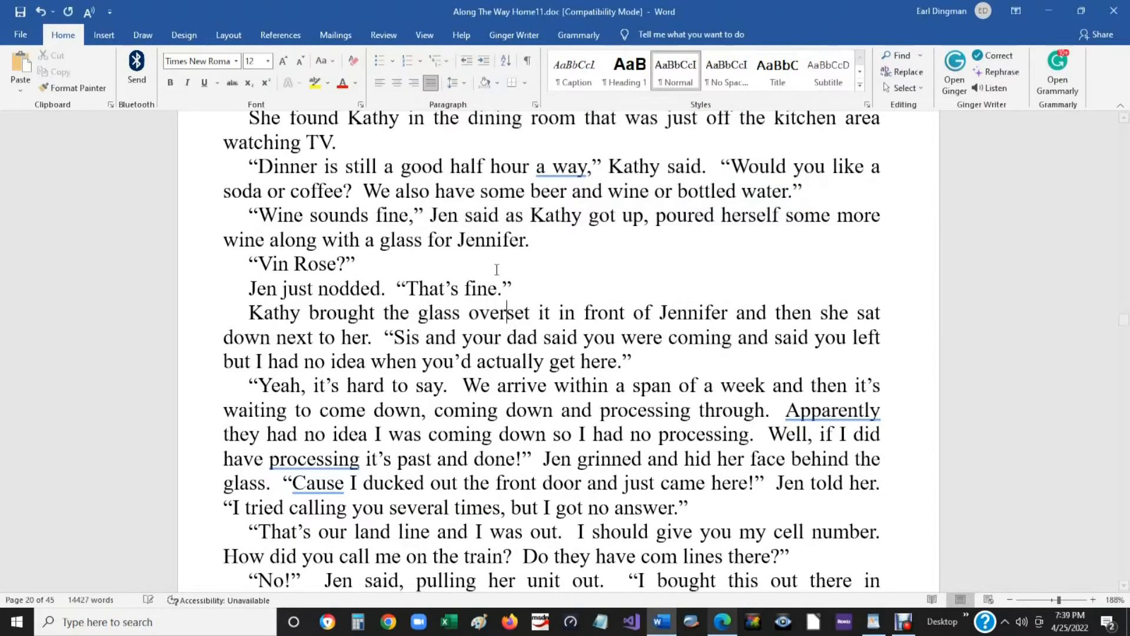
pyautogui.write(',')
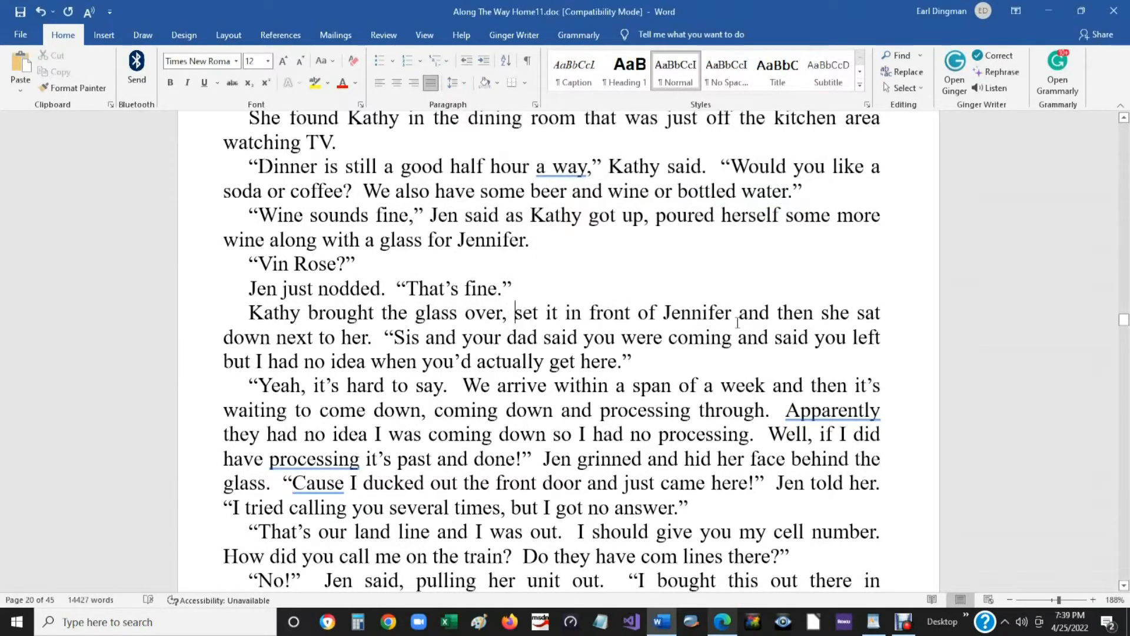
# Replace "and" with a comma before "then she sat down next to her" in the same sentence.
pyautogui.moveTo(768, 311); pyautogui.dragTo(737, 311)
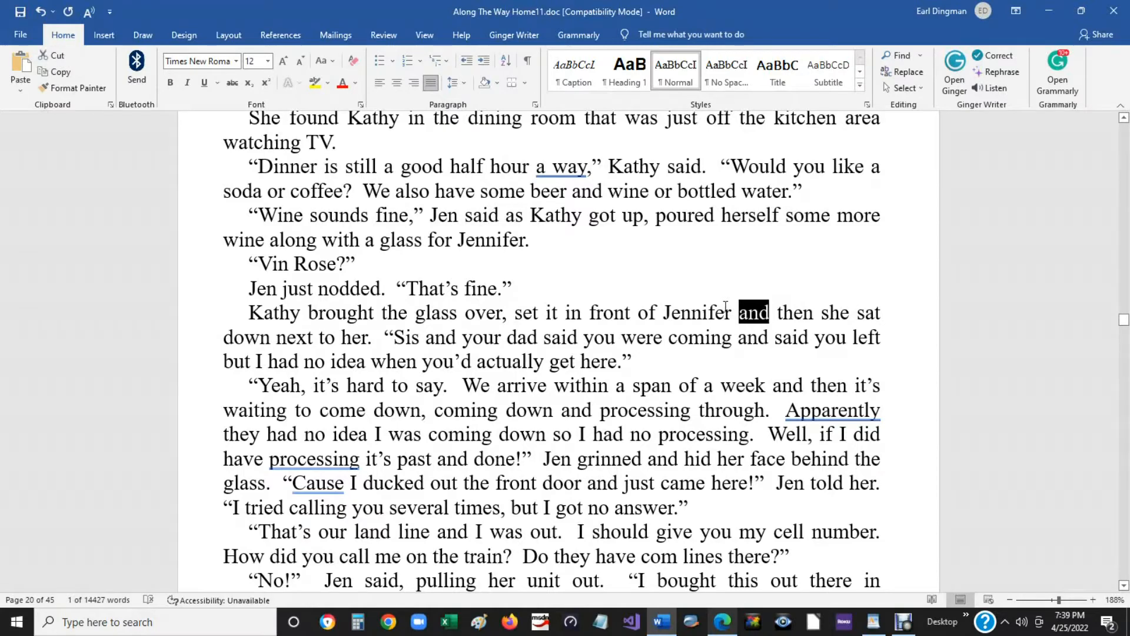
pyautogui.press('Delete')
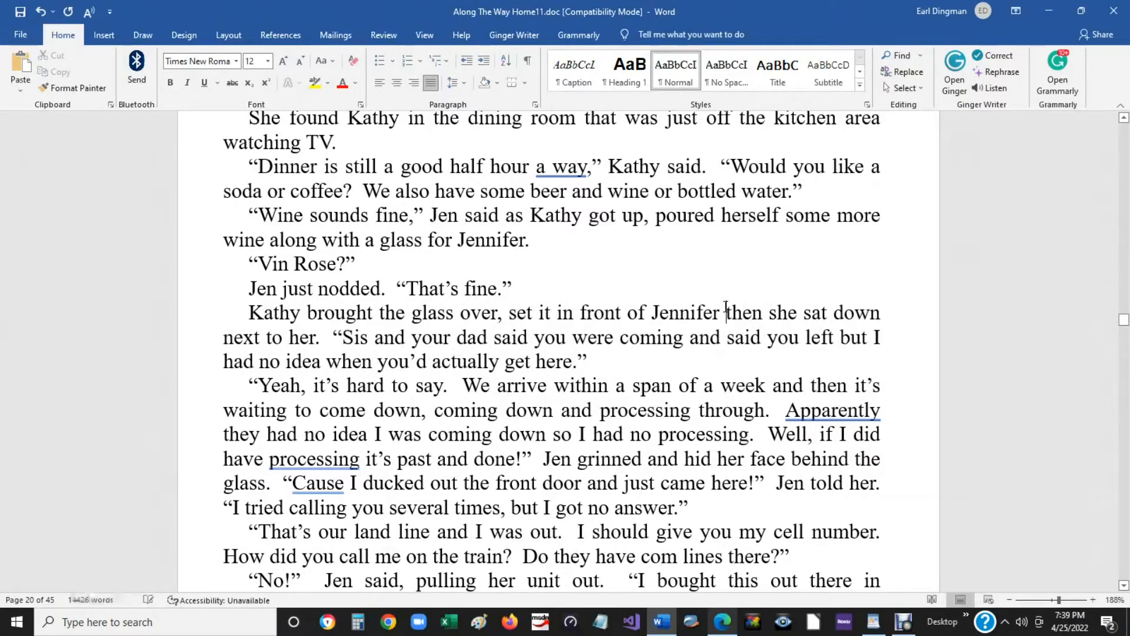
pyautogui.write(',')
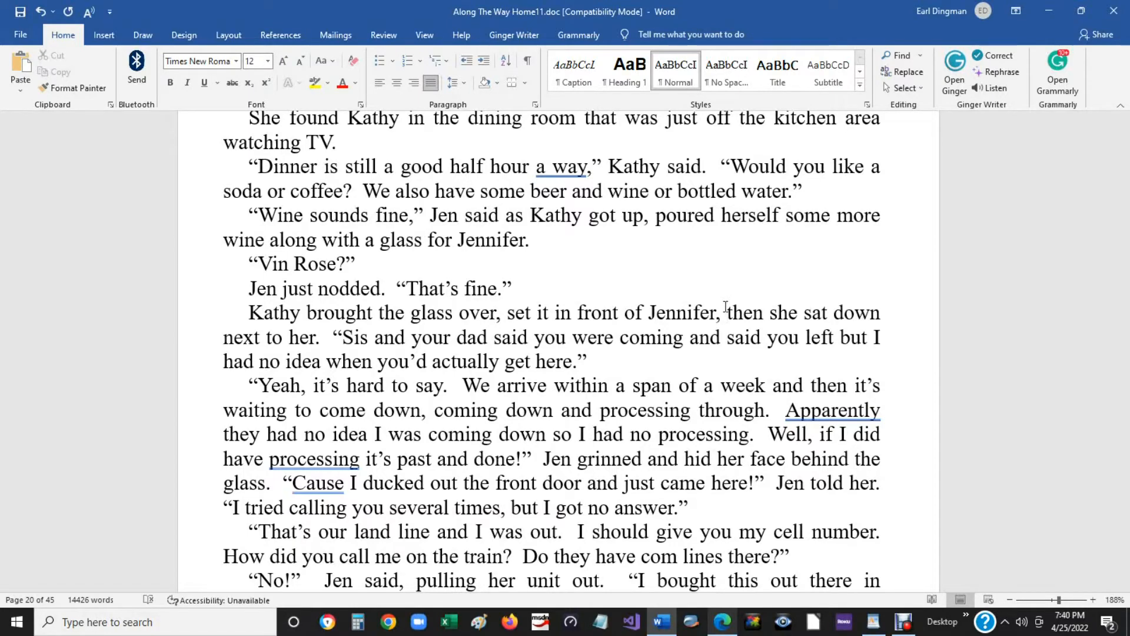
# Find the next "and", leave the search, and delete "and your dad" after "Sis" in the dialogue.
pyautogui.hotkey('ctrl', 'h')
pyautogui.click(731, 271)
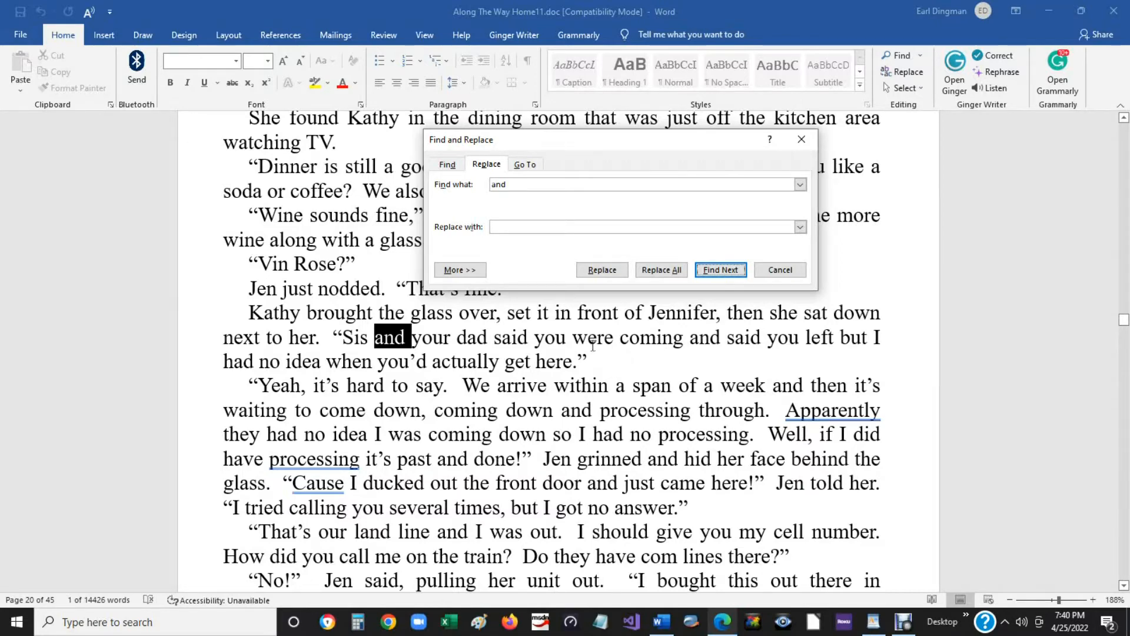
pyautogui.click(769, 270)
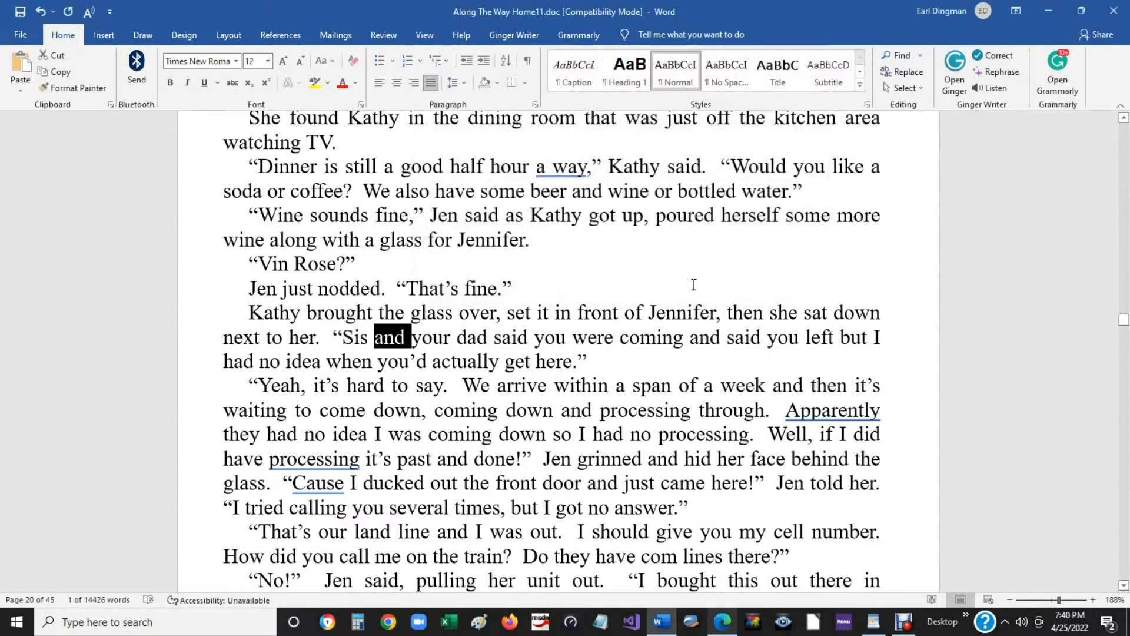
pyautogui.click(416, 377)
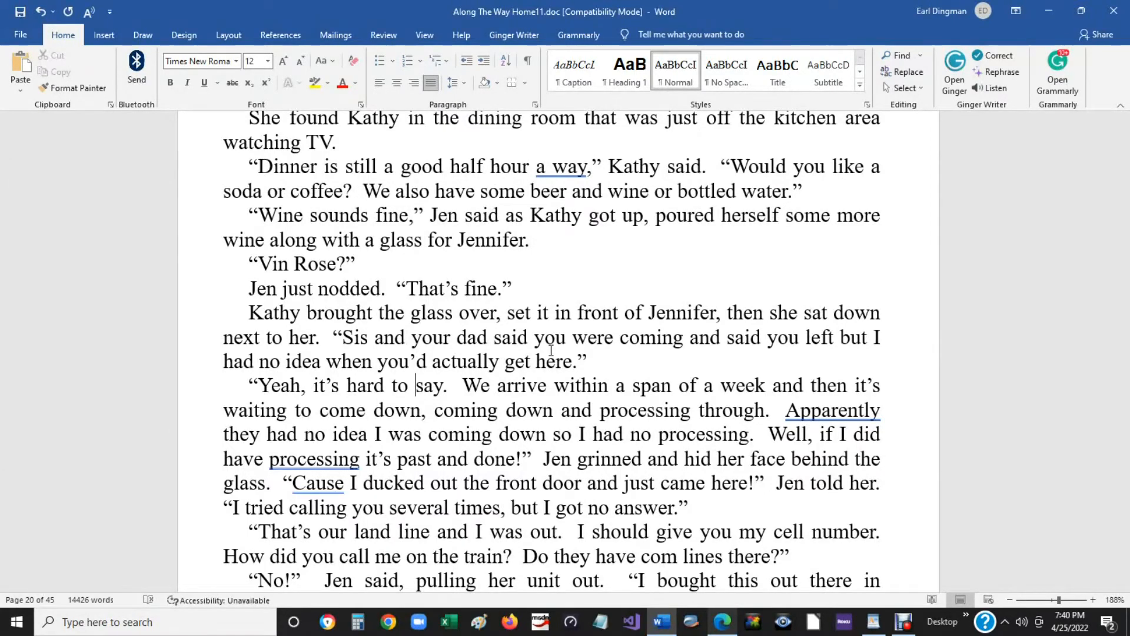
pyautogui.doubleClick(468, 338)
pyautogui.moveTo(447, 337); pyautogui.dragTo(401, 348)
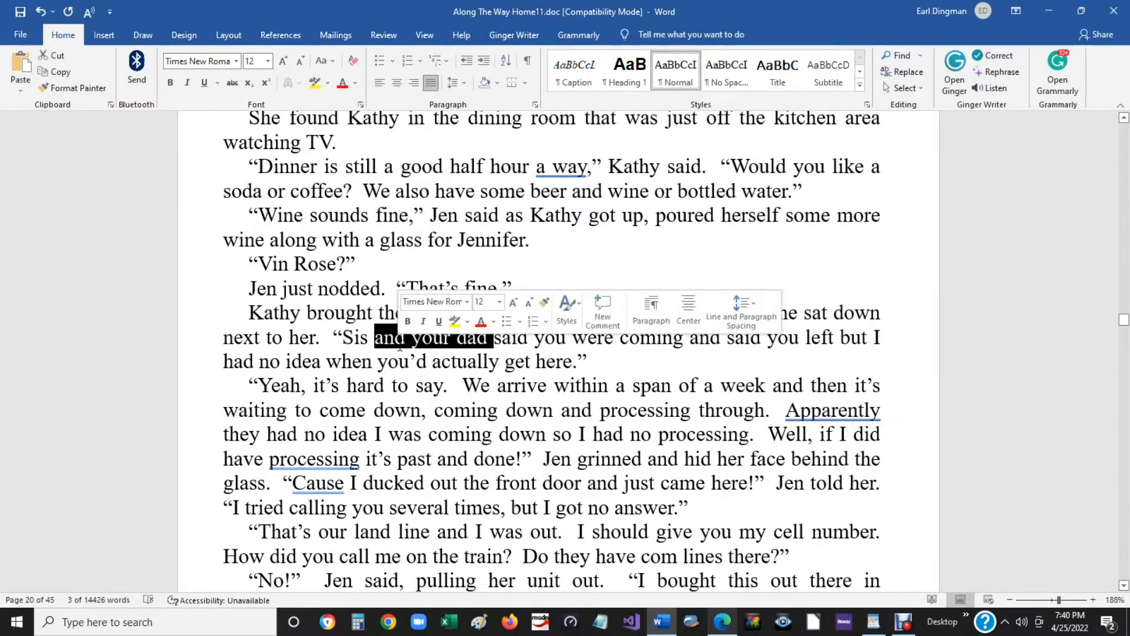
pyautogui.press('Delete')
# Replace "and said you left" with a comma so the dialogue reads "Sis said you were coming, but I had no idea".
pyautogui.moveTo(739, 339); pyautogui.dragTo(583, 335)
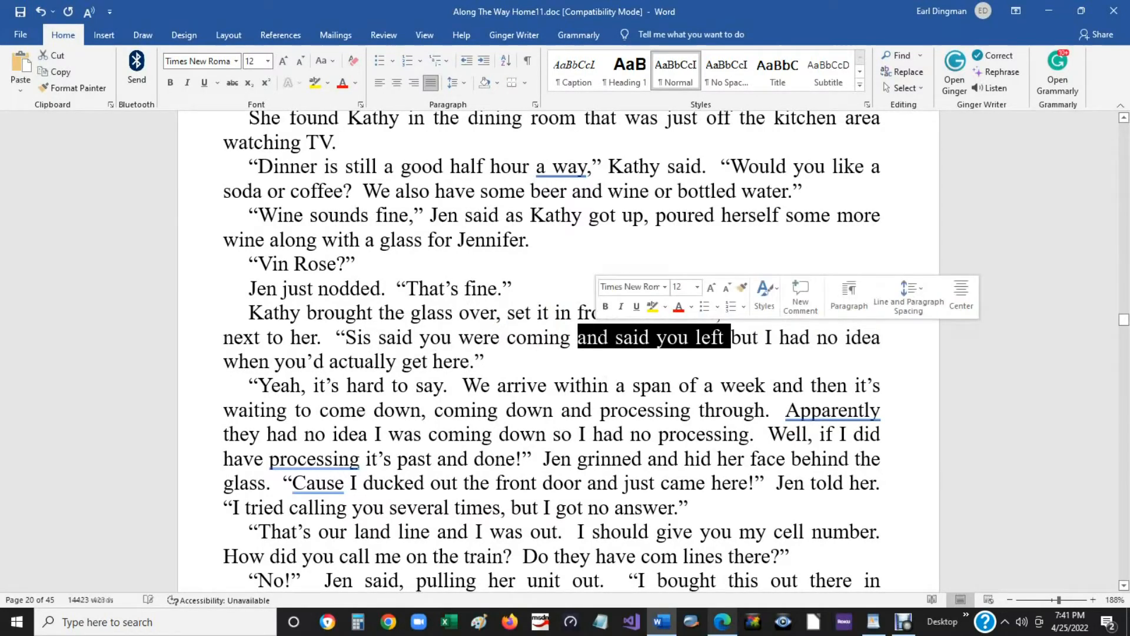
pyautogui.press('Delete')
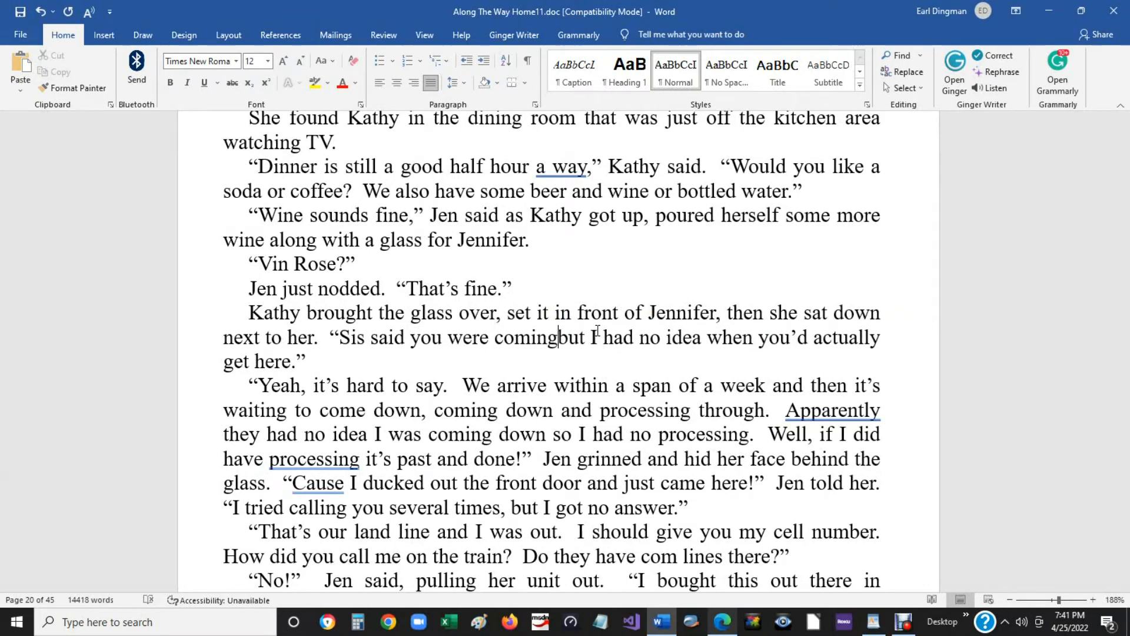
pyautogui.write(',')
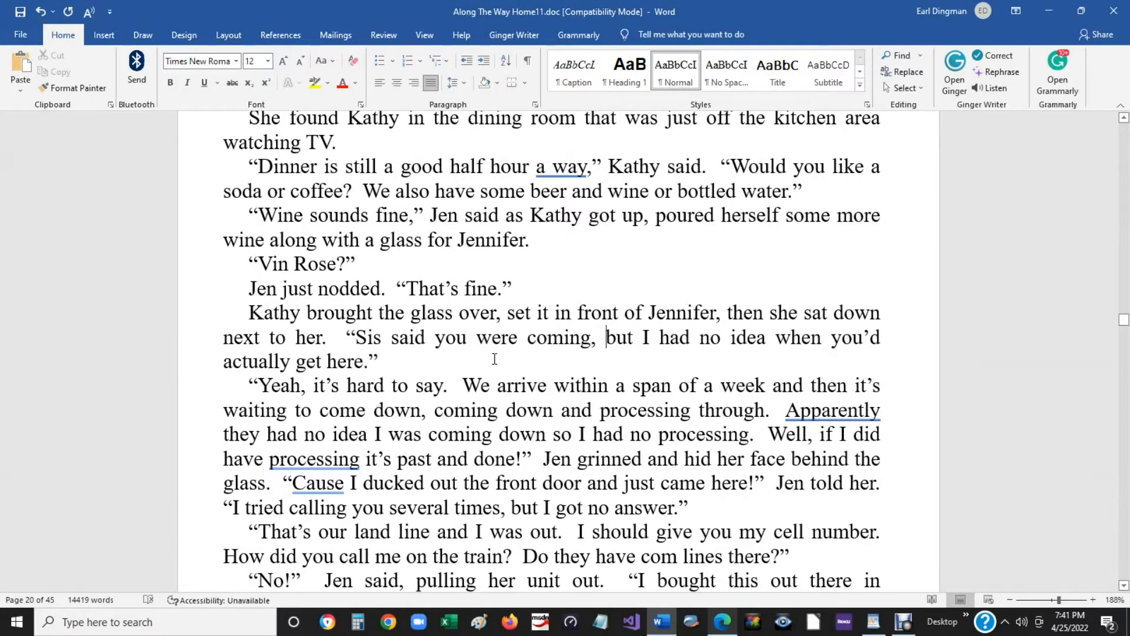
# Find the next "and", leave the search, and delete the sentence "We arrive within a span of a week … processing through.".
pyautogui.click(910, 73)
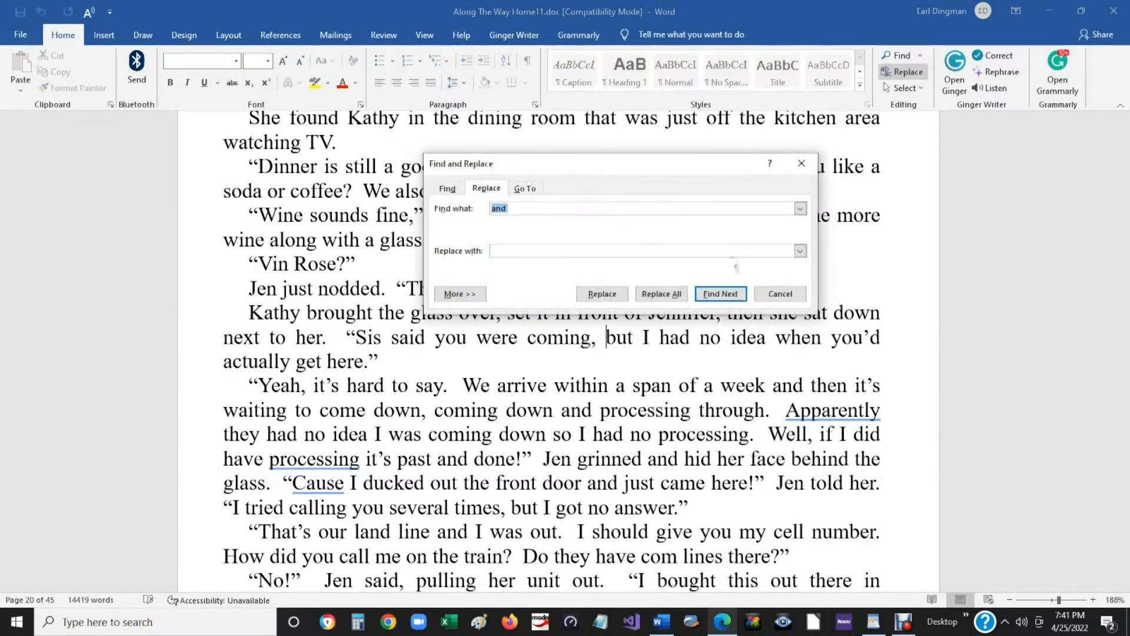
pyautogui.click(719, 295)
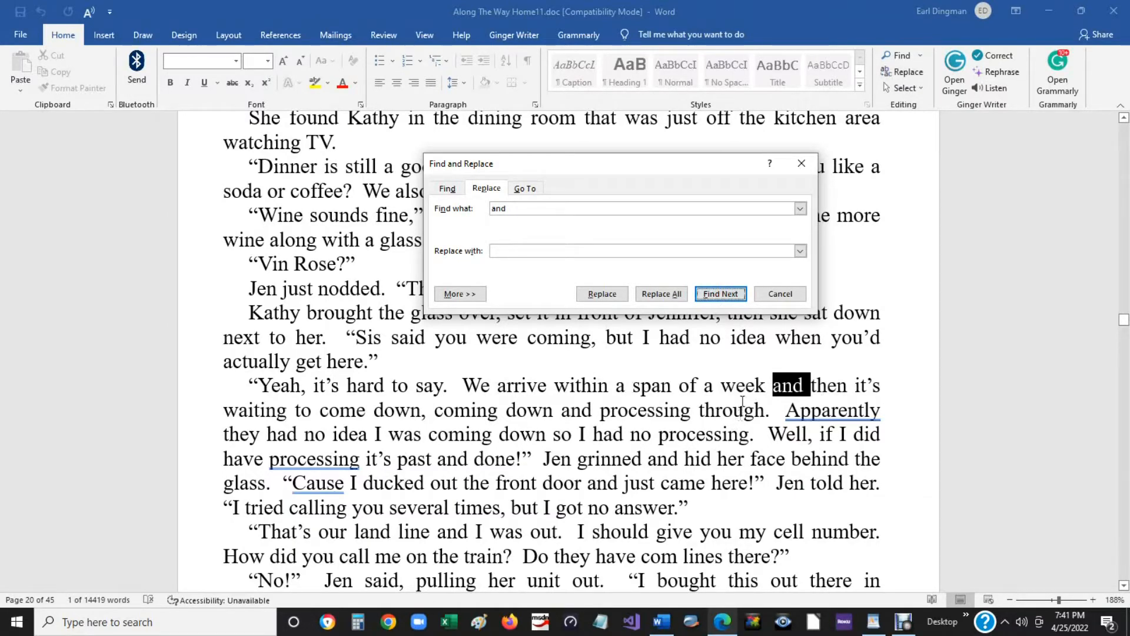
pyautogui.click(781, 295)
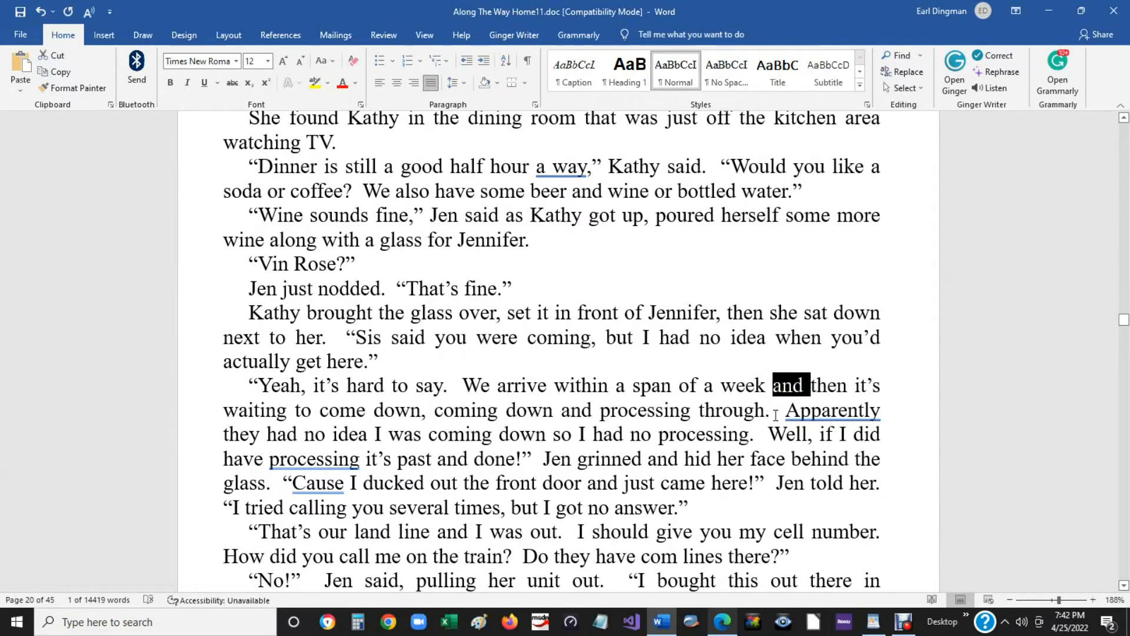
pyautogui.moveTo(783, 412); pyautogui.dragTo(473, 375)
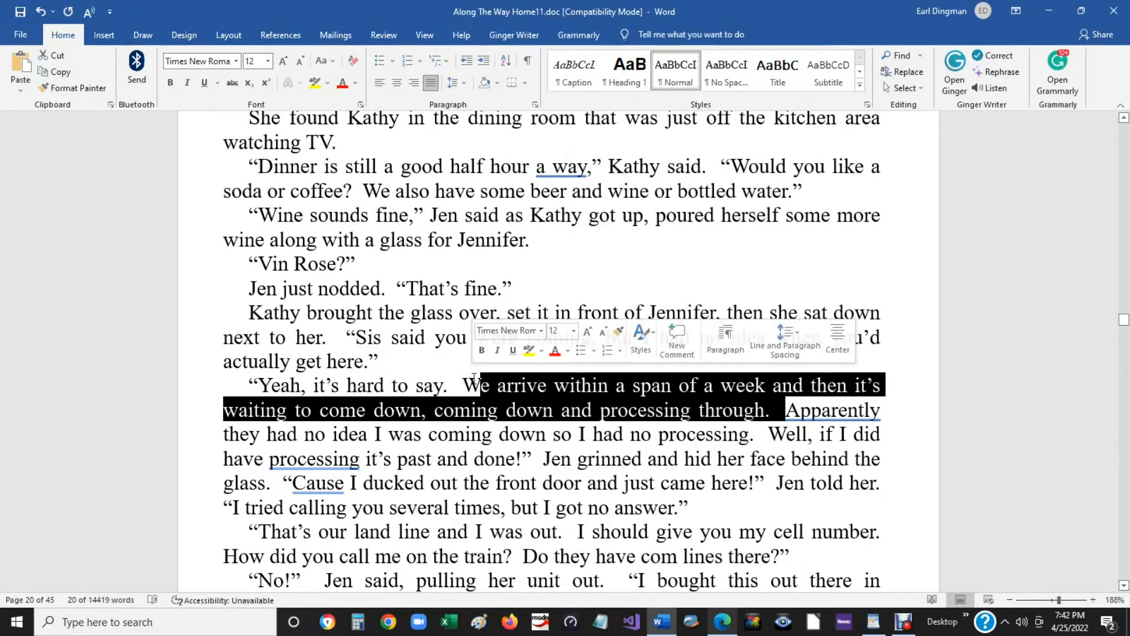
pyautogui.press('Delete')
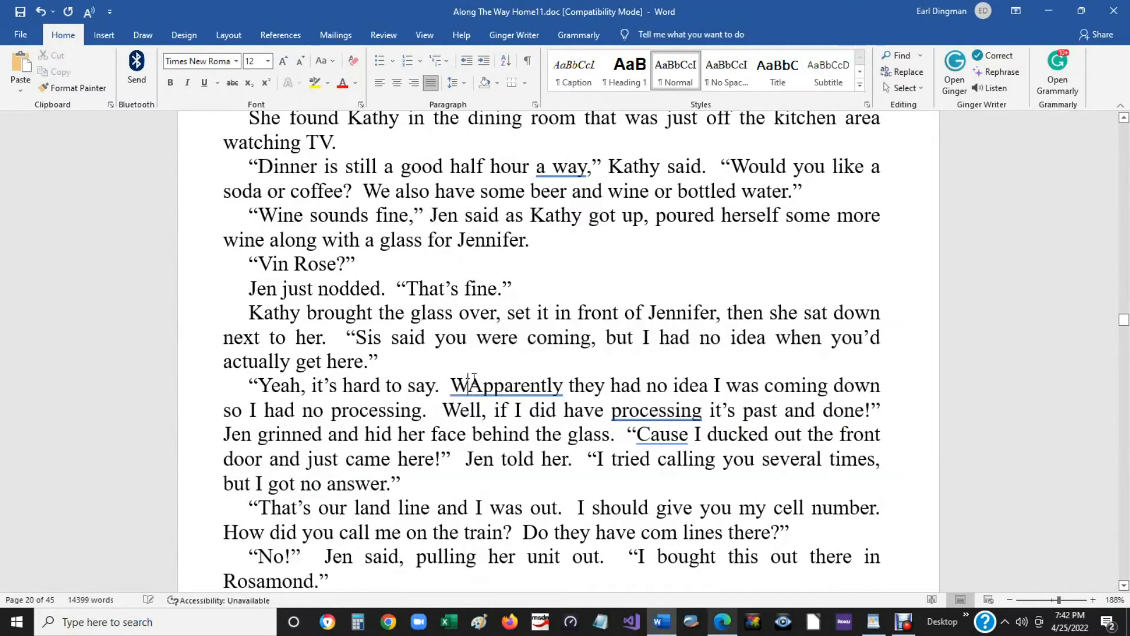
pyautogui.press('BackSpace')
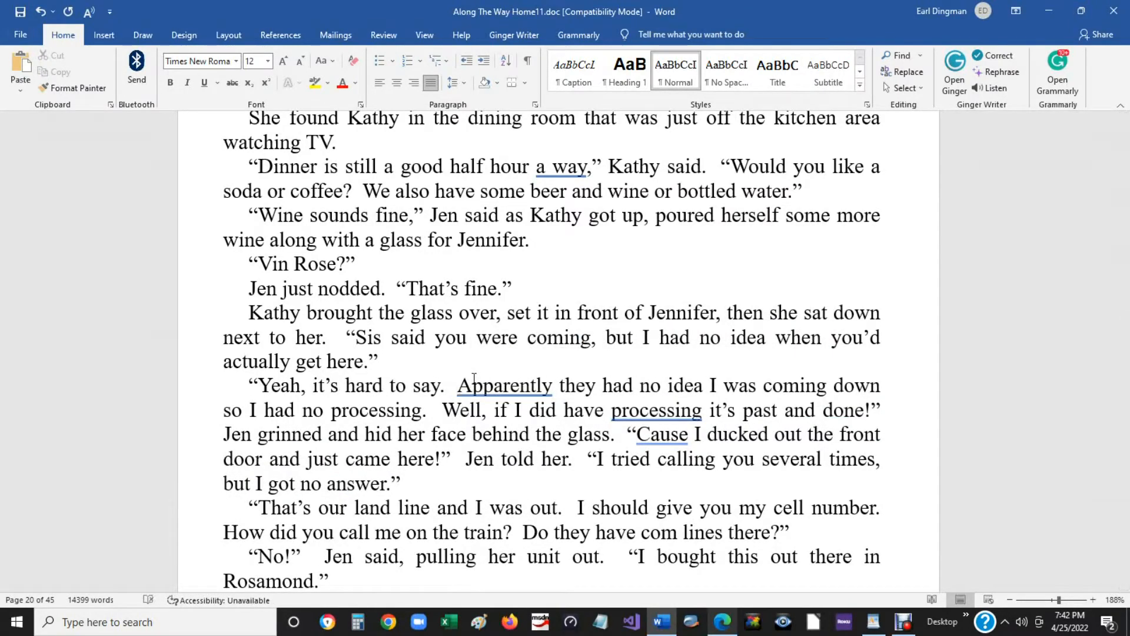
pyautogui.press('BackSpace')
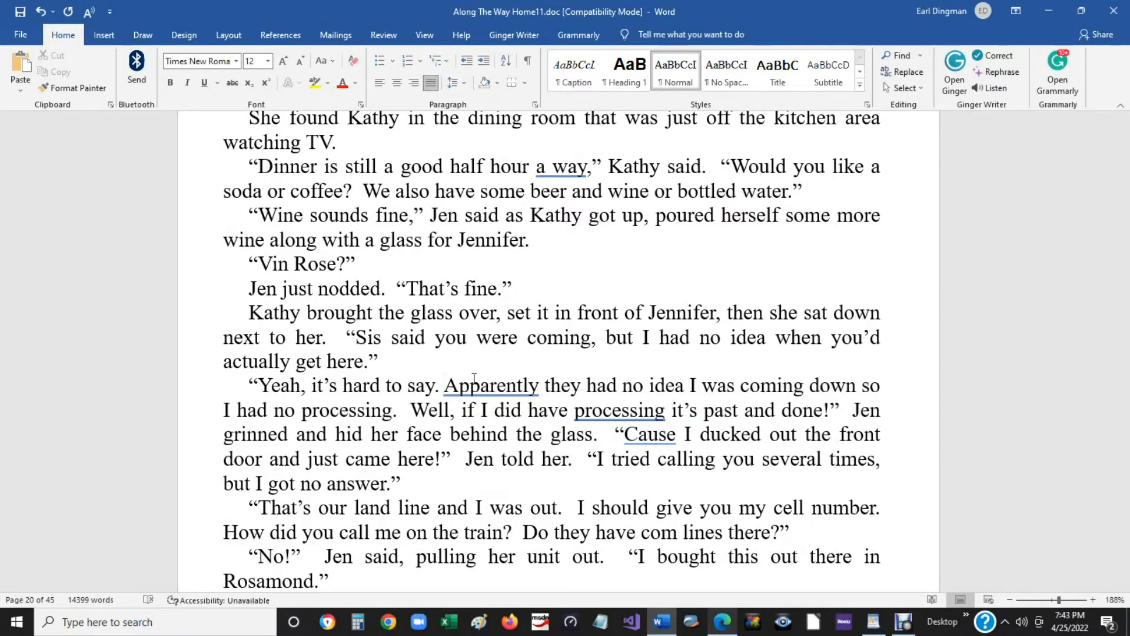
# Replace "Apparently" with "We arrived in orbit," before "they had no idea I was coming" in the dialogue.
pyautogui.press('Delete')
pyautogui.press('Delete')
pyautogui.press('Delete')
pyautogui.press('Delete')
pyautogui.press('Delete')
pyautogui.press('Delete')
pyautogui.press('Delete')
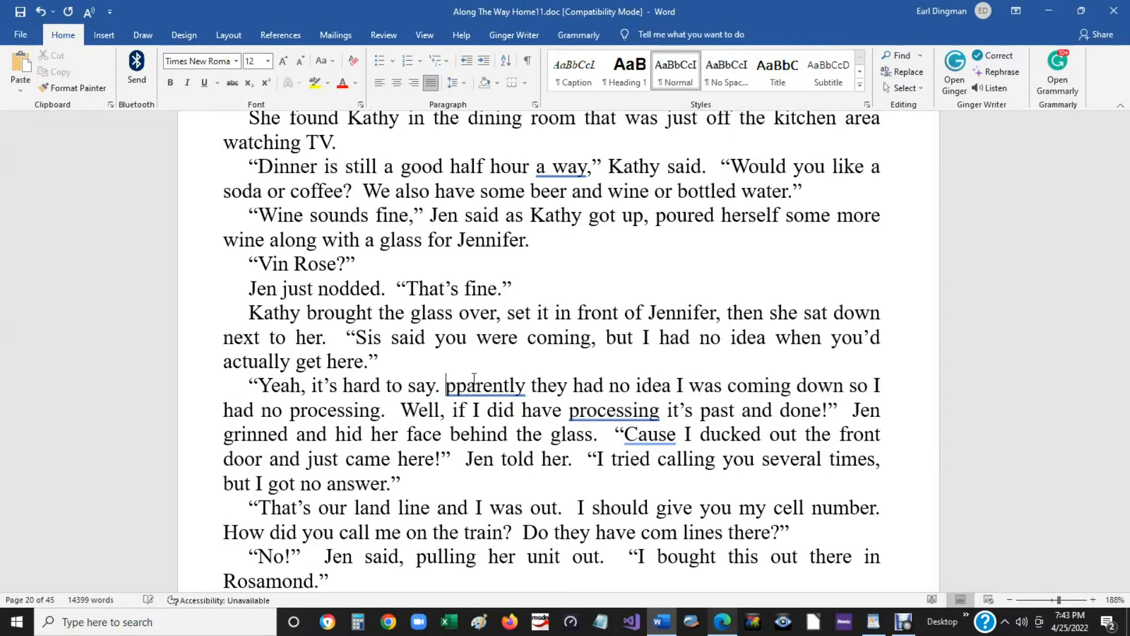
pyautogui.press('Delete')
pyautogui.press('Delete')
pyautogui.press('Delete')
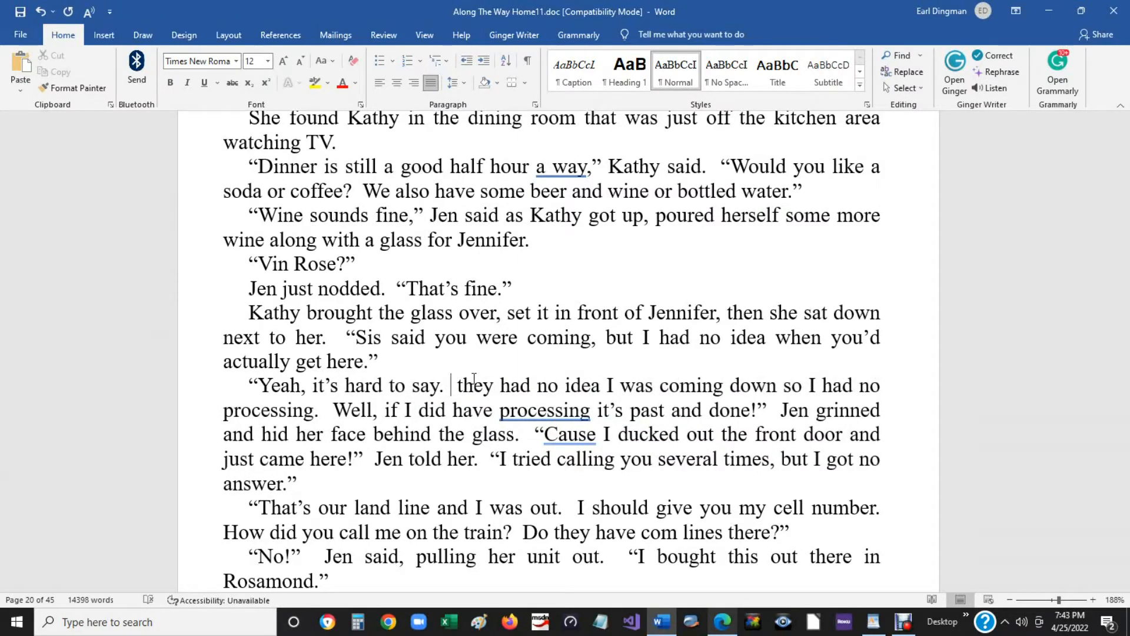
pyautogui.write('We arrived in or')
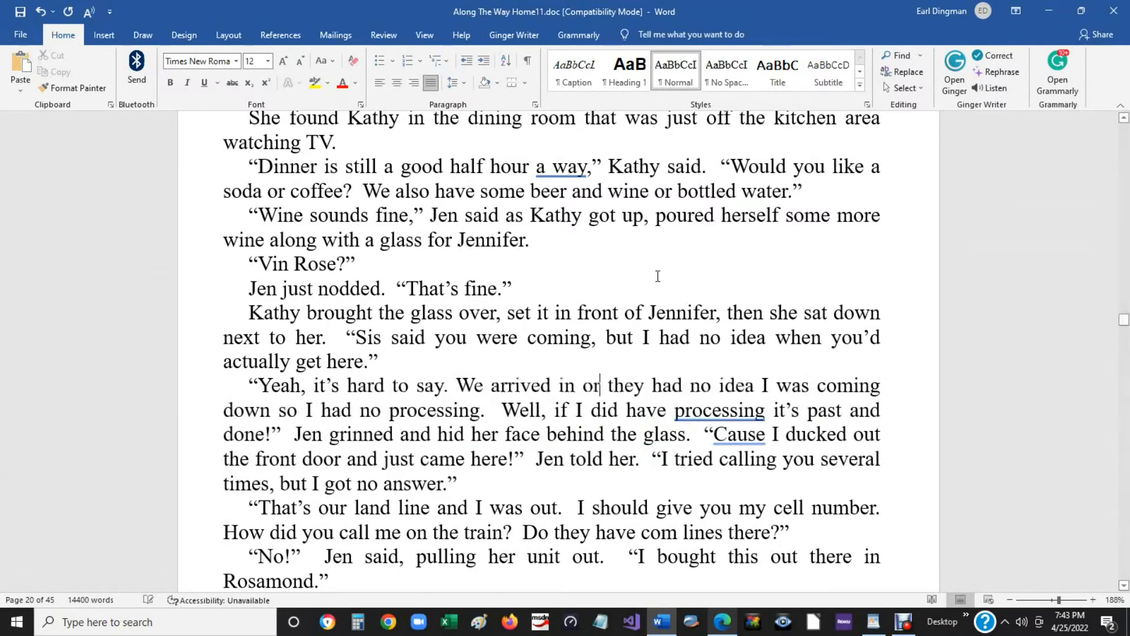
pyautogui.write('bit,')
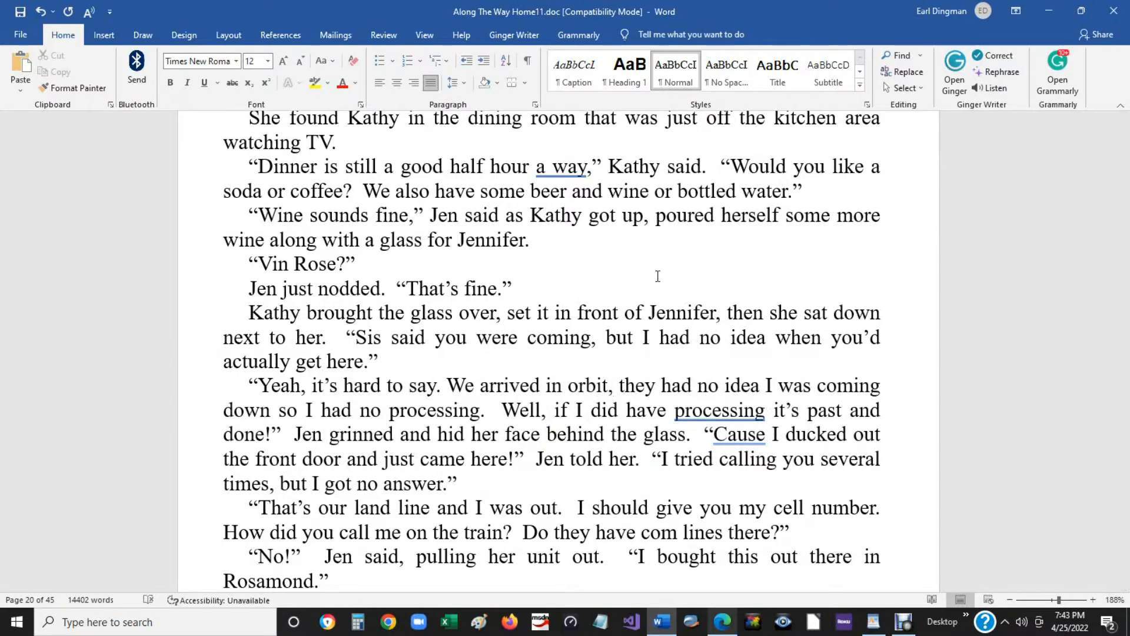
# Add a comma after "coming down" and delete "Well, if I did have processing it's past and done!", closing the dialogue with "so I had no processing.".
pyautogui.click(274, 411)
pyautogui.write(',')
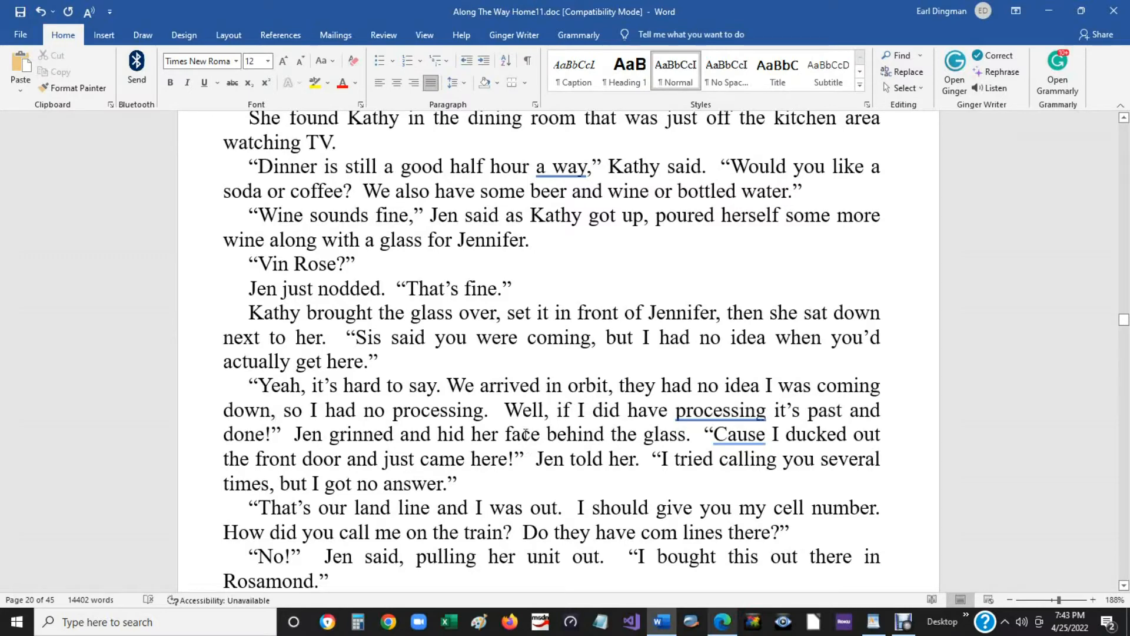
pyautogui.moveTo(498, 409); pyautogui.dragTo(285, 434)
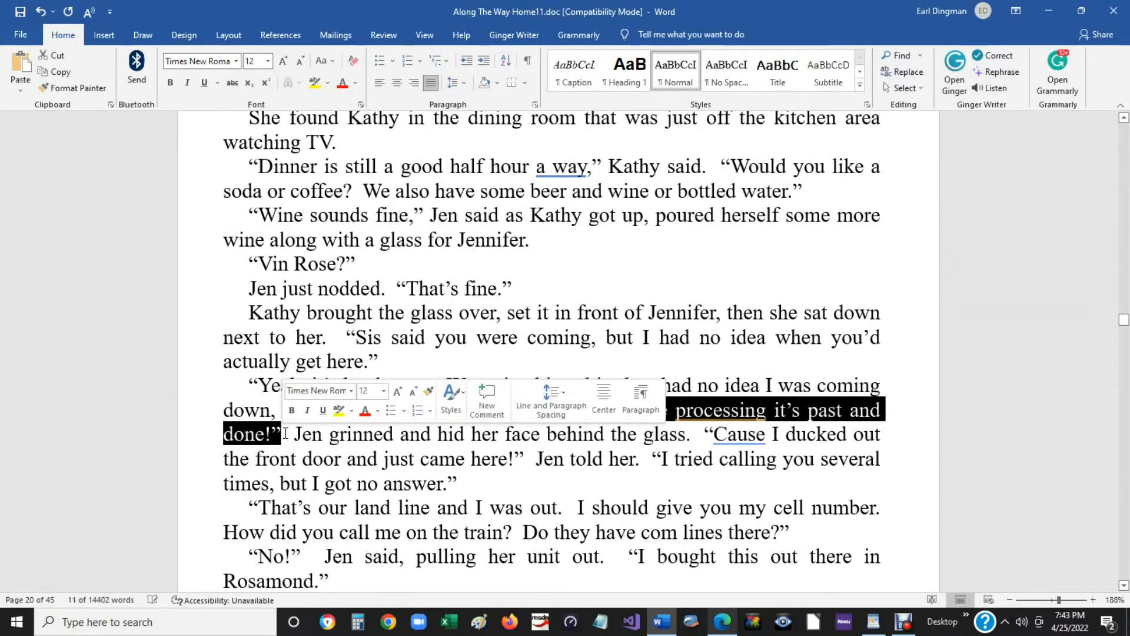
pyautogui.press('Delete')
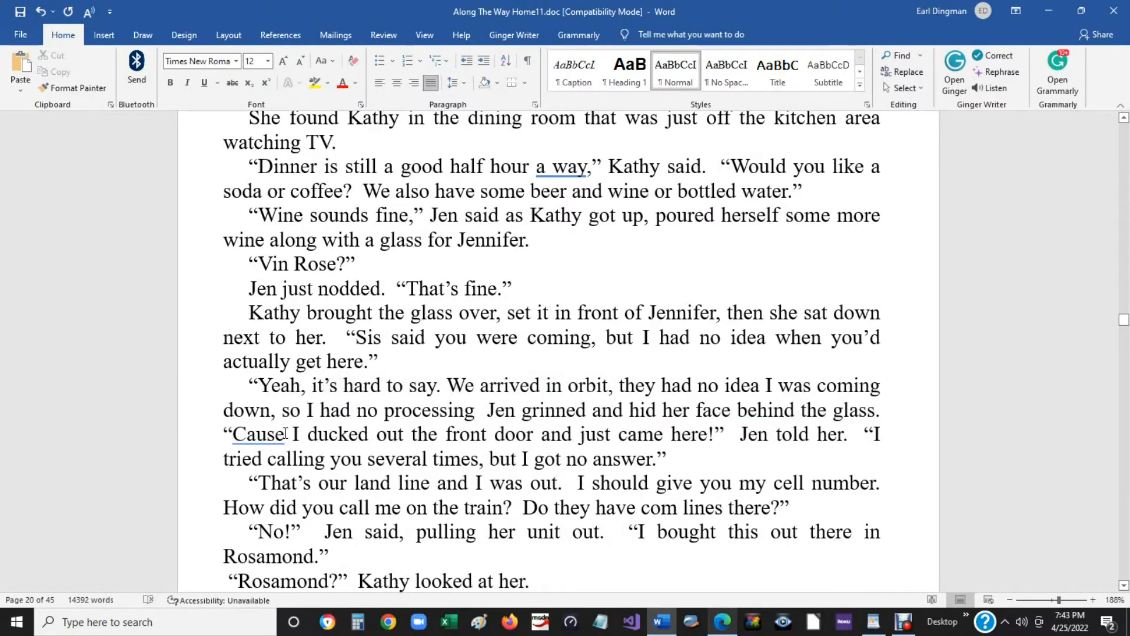
pyautogui.write(',"')
pyautogui.press('BackSpace')
pyautogui.press('BackSpace')
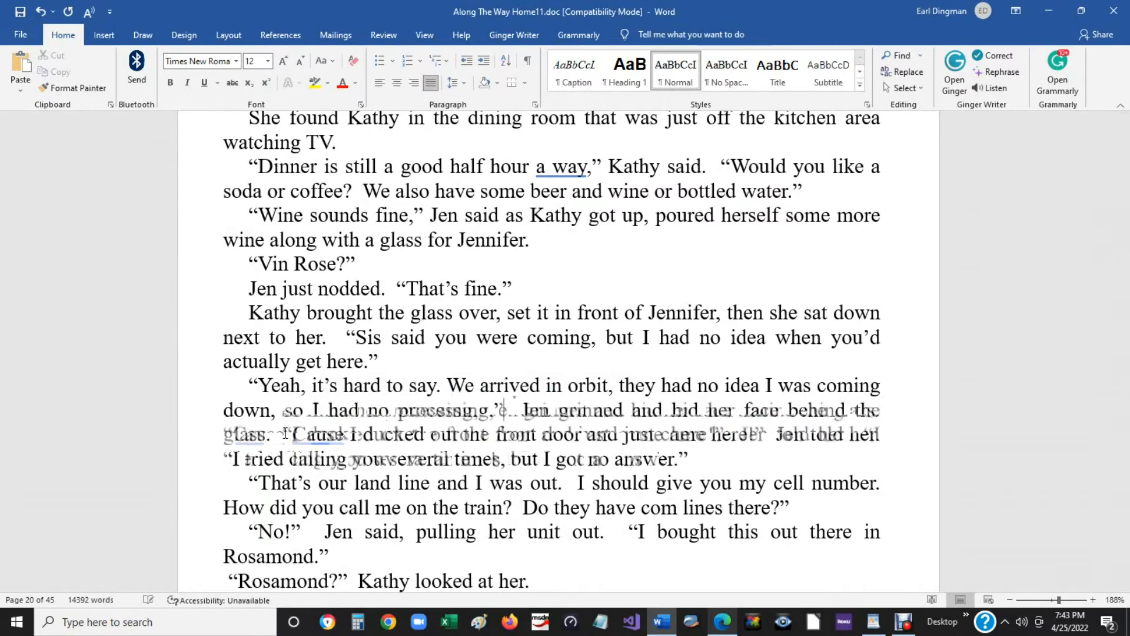
pyautogui.write('."')
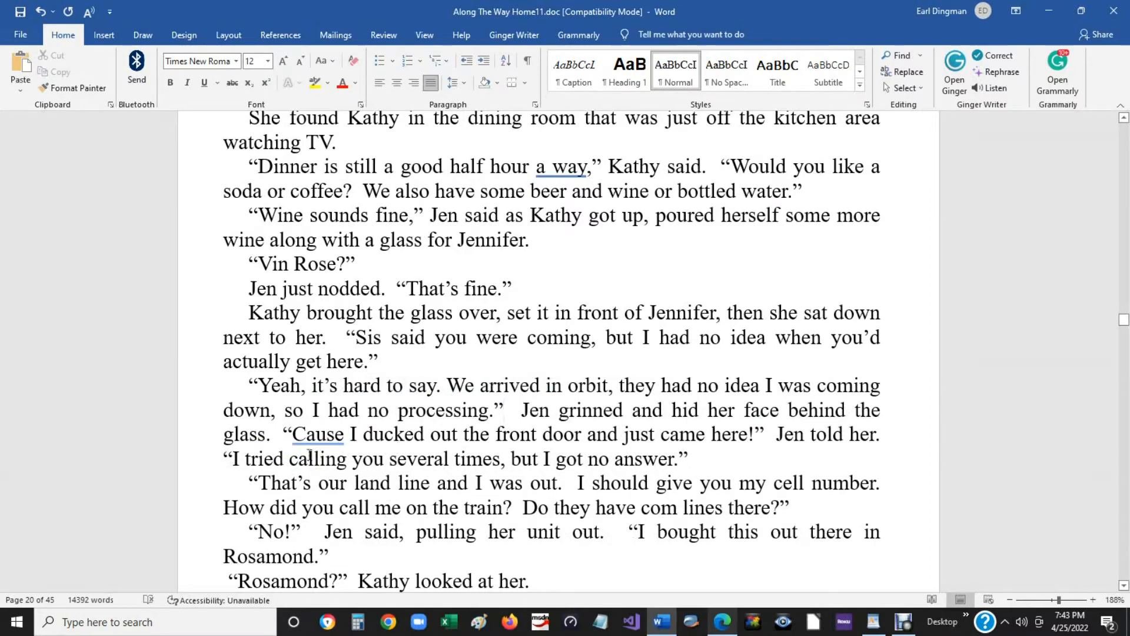
# Insert a comma after "Cause" in the dialogue, then select the whole revised "Yeah, it's hard to say" paragraph.
pyautogui.click(344, 443)
pyautogui.write(',')
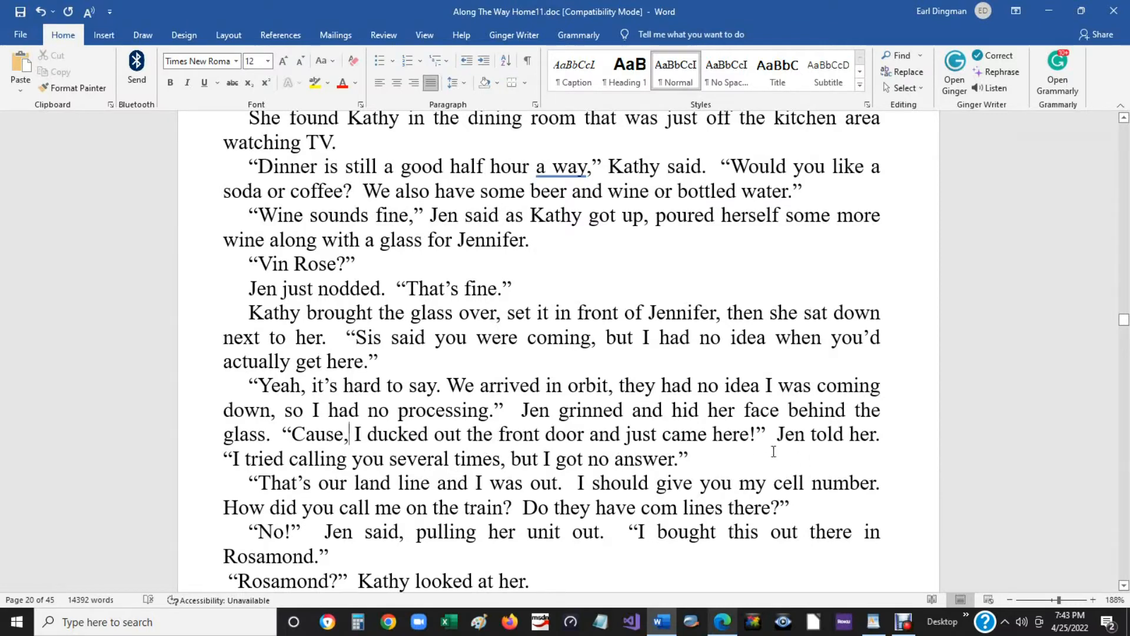
pyautogui.moveTo(691, 459); pyautogui.dragTo(252, 385)
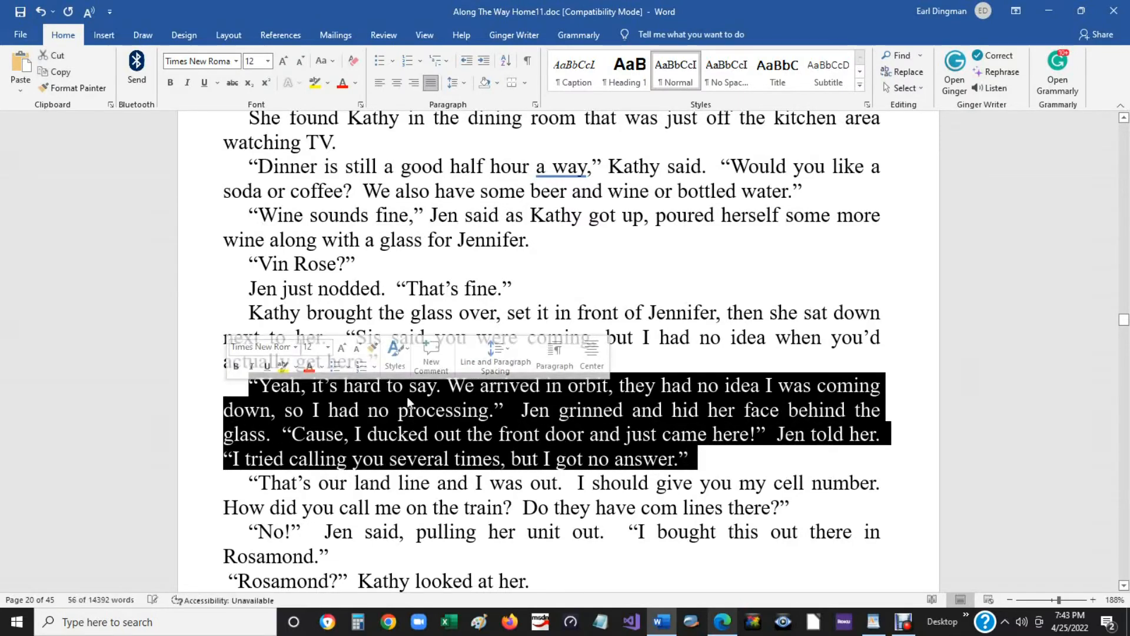
pyautogui.click(554, 348)
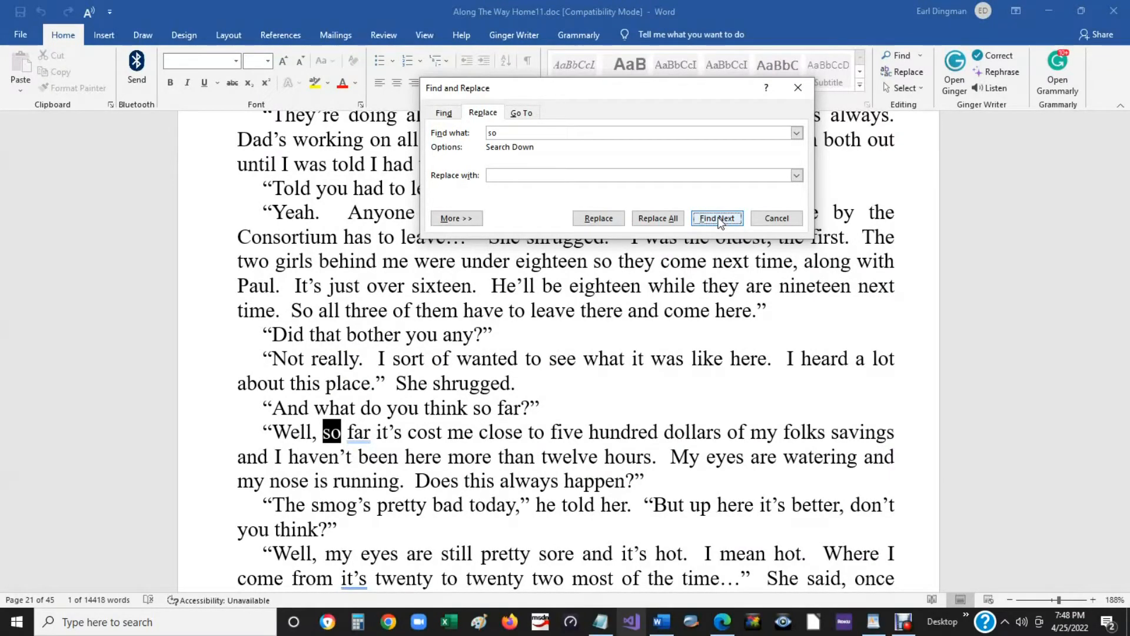
# Leave the search for "so" and delete "so far" from the dialogue "Well, so far it's cost me close to five hundred dollars".
pyautogui.click(776, 222)
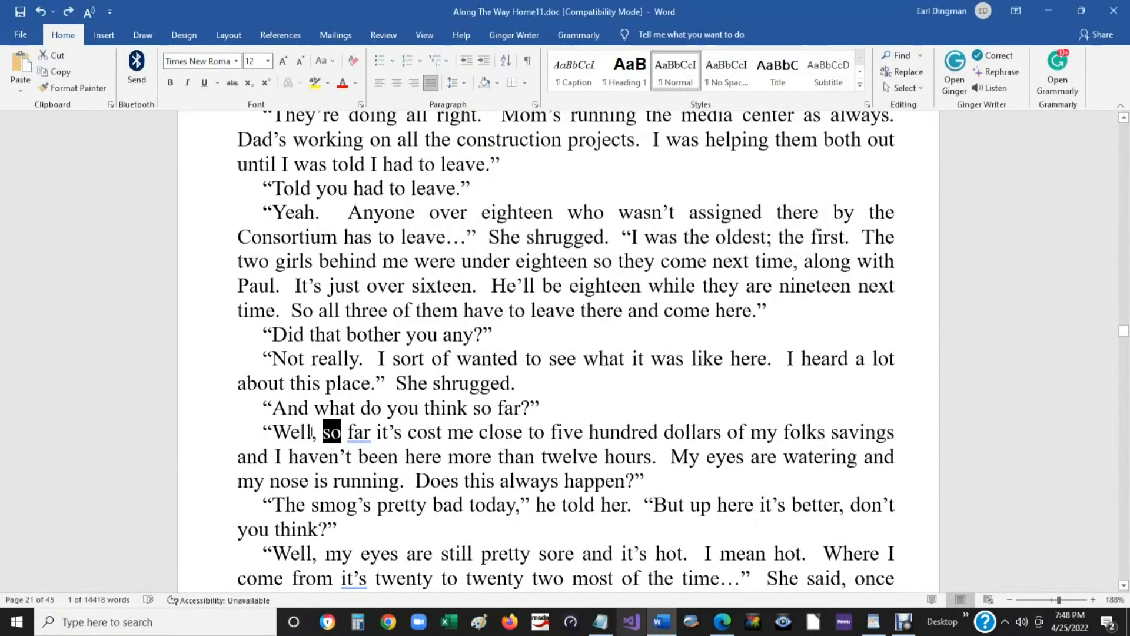
pyautogui.keyDown('shift'); pyautogui.click(376, 443); pyautogui.keyUp('shift')
pyautogui.press('Delete')
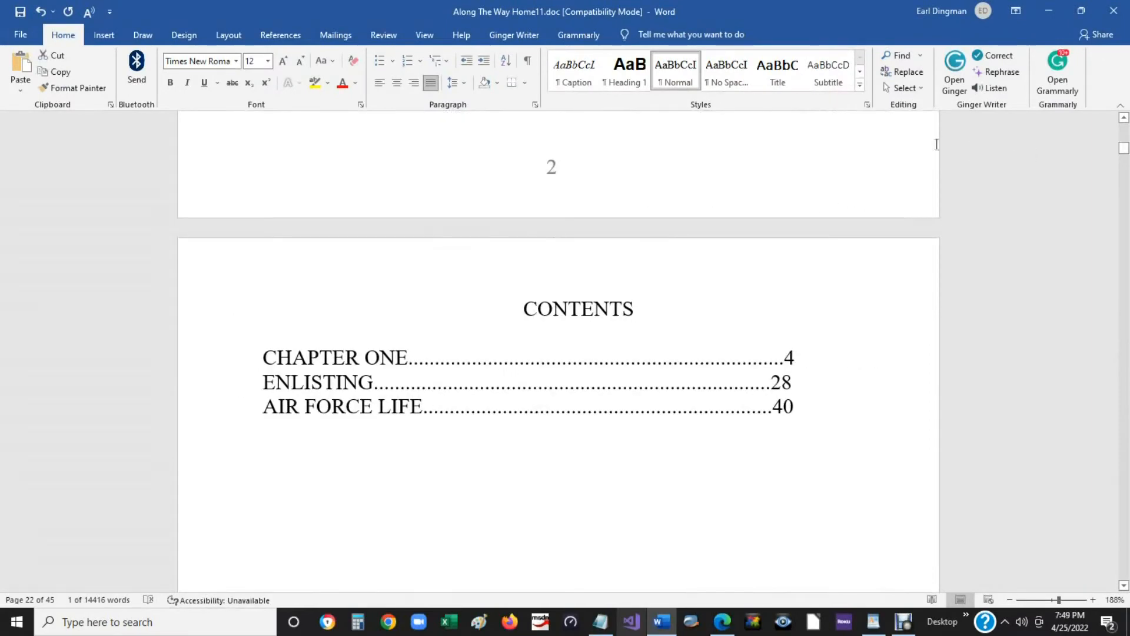
# Search for "but" from the contents page onward and delete the one before "I haven't in all the years" in the neighbors dialogue.
pyautogui.click(912, 74)
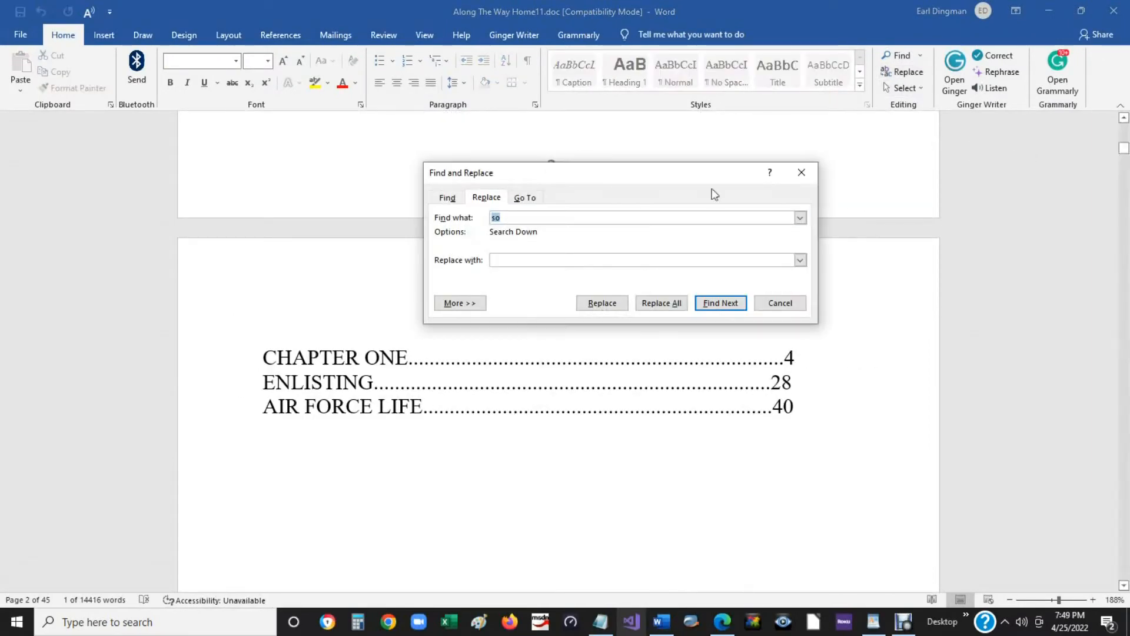
pyautogui.write('but')
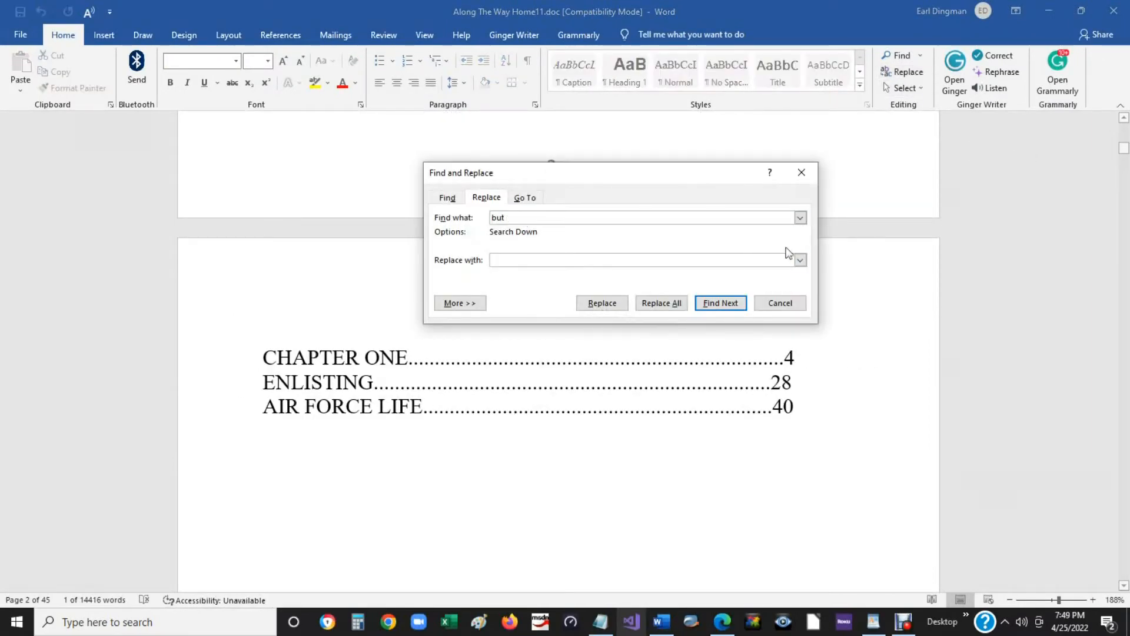
pyautogui.click(708, 303)
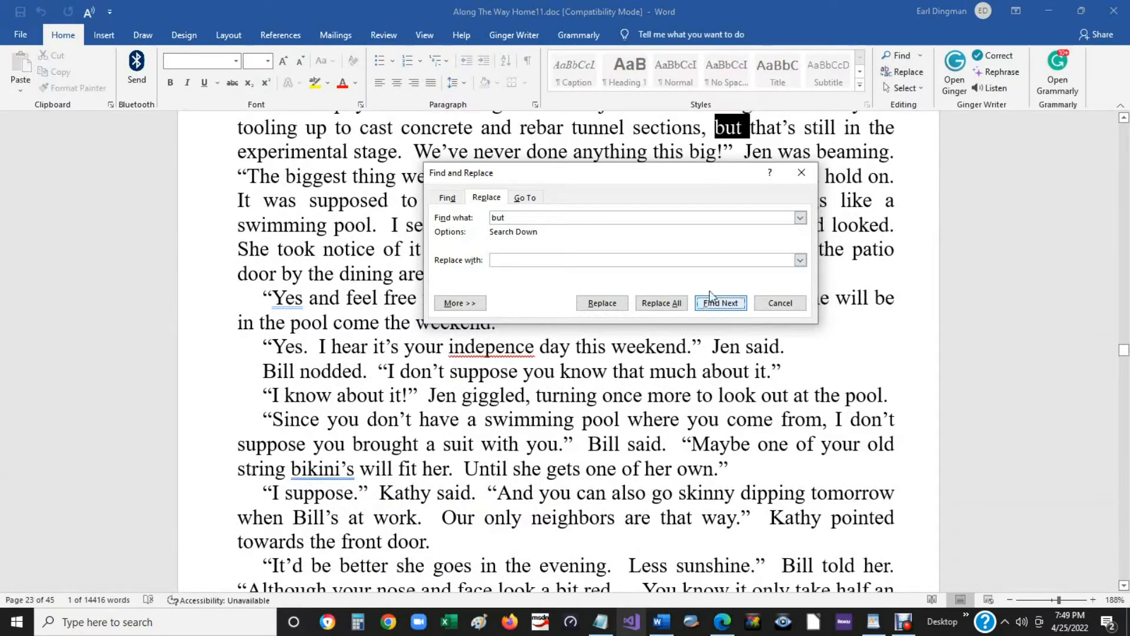
pyautogui.moveTo(657, 189); pyautogui.dragTo(621, 352)
pyautogui.scroll(1, 777, 287)
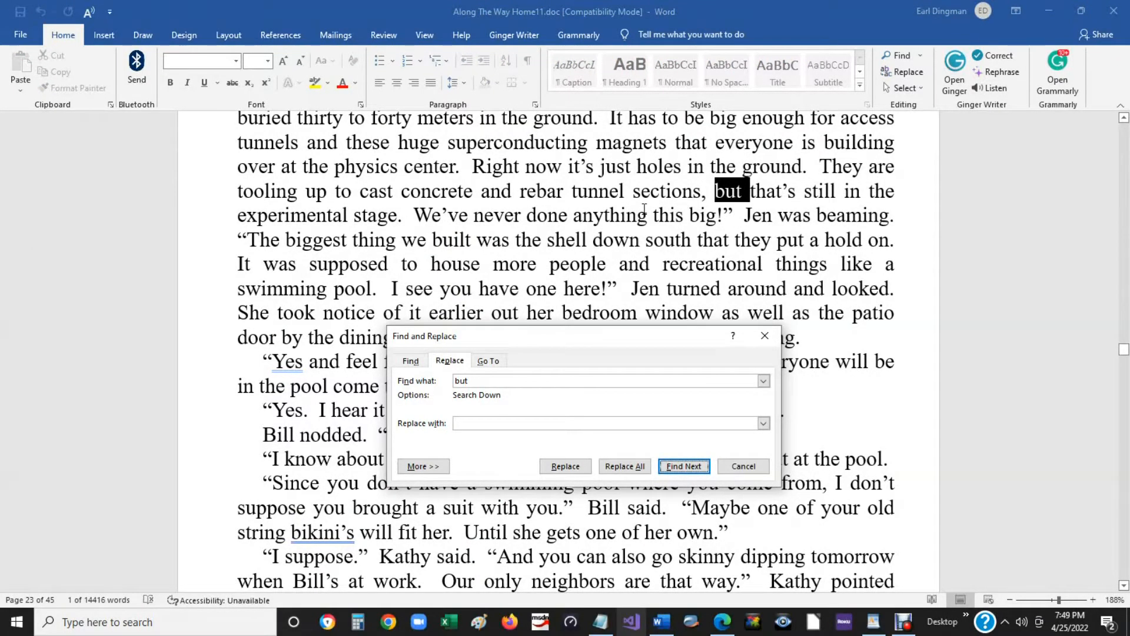
pyautogui.click(684, 466)
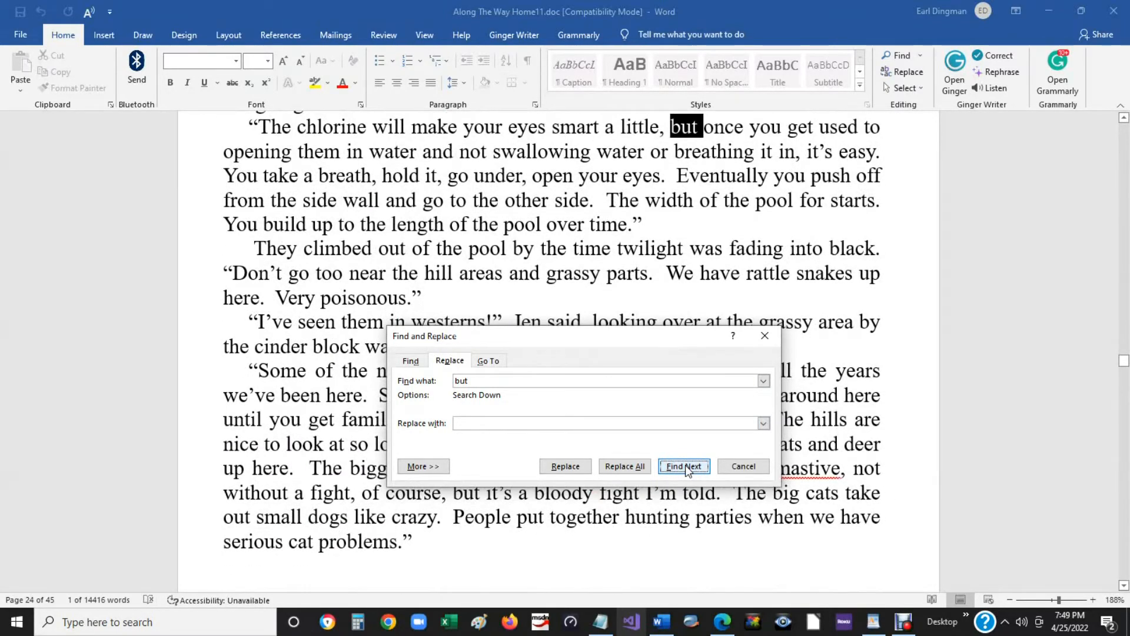
pyautogui.click(684, 465)
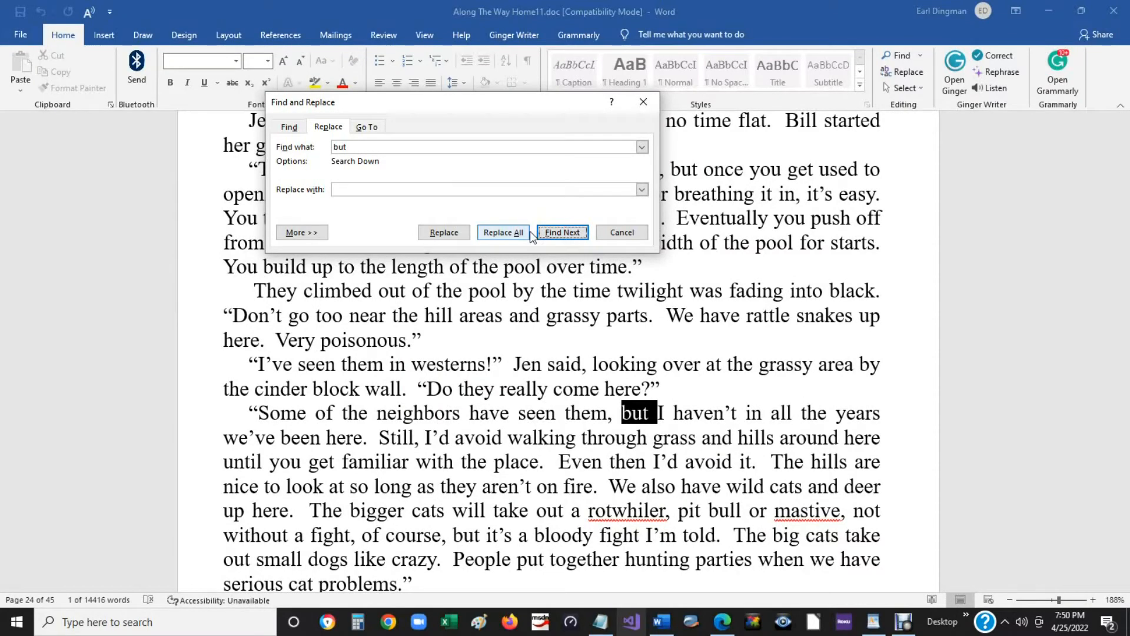
pyautogui.click(614, 233)
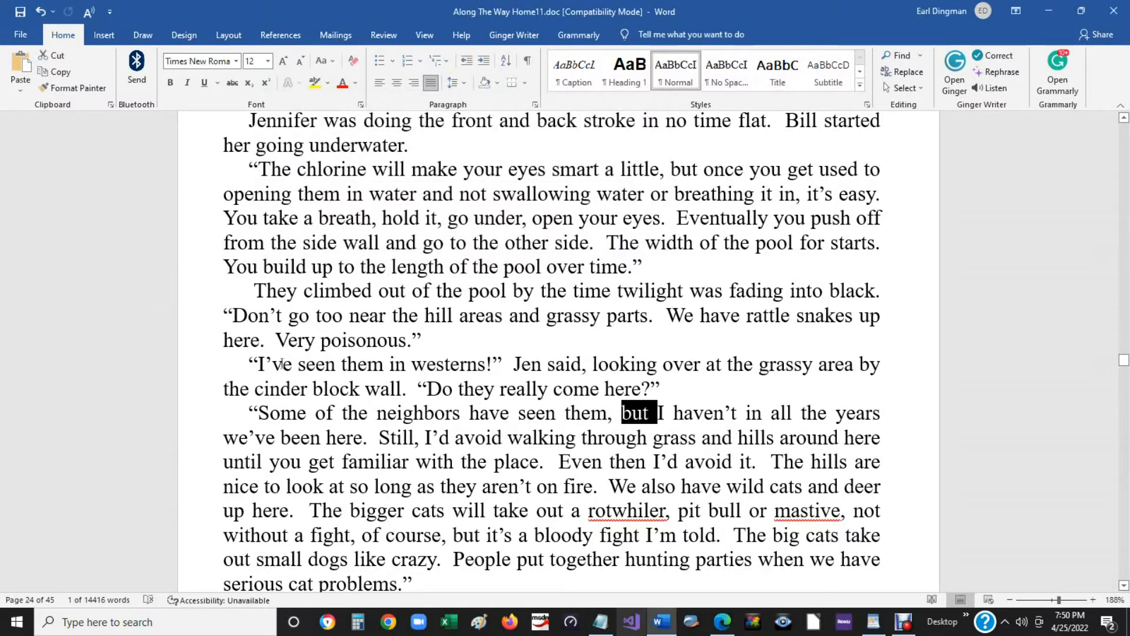
pyautogui.click(646, 416)
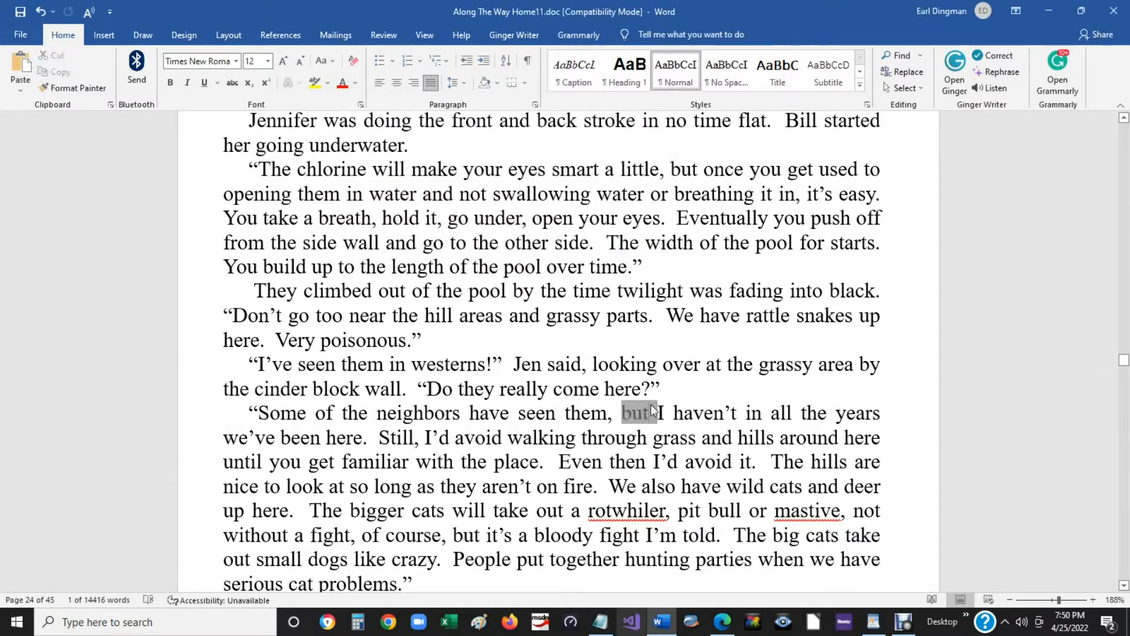
pyautogui.moveTo(648, 416); pyautogui.dragTo(623, 416)
pyautogui.press('Delete')
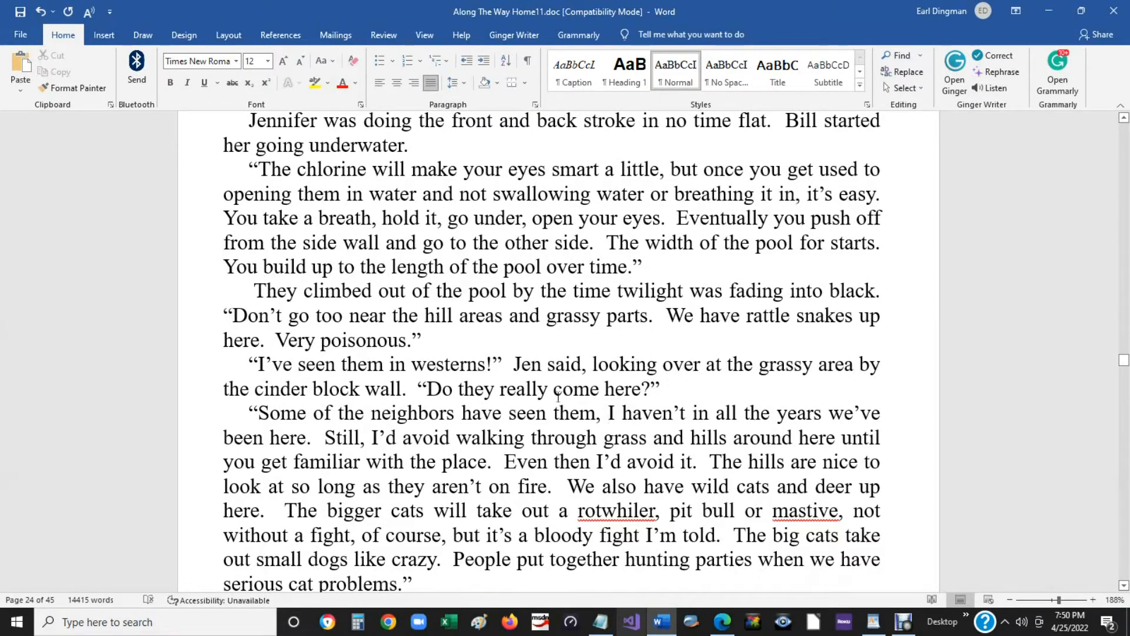
# Search onward for "but" and delete the "But" that starts "But I did a lot of right seat work".
pyautogui.click(921, 77)
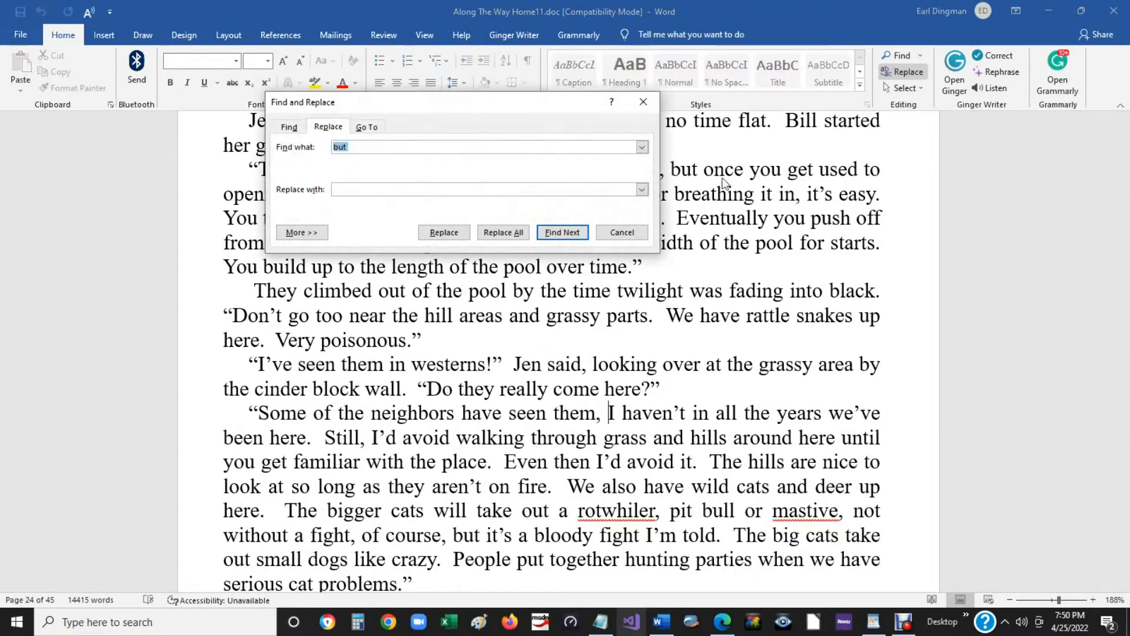
pyautogui.click(557, 234)
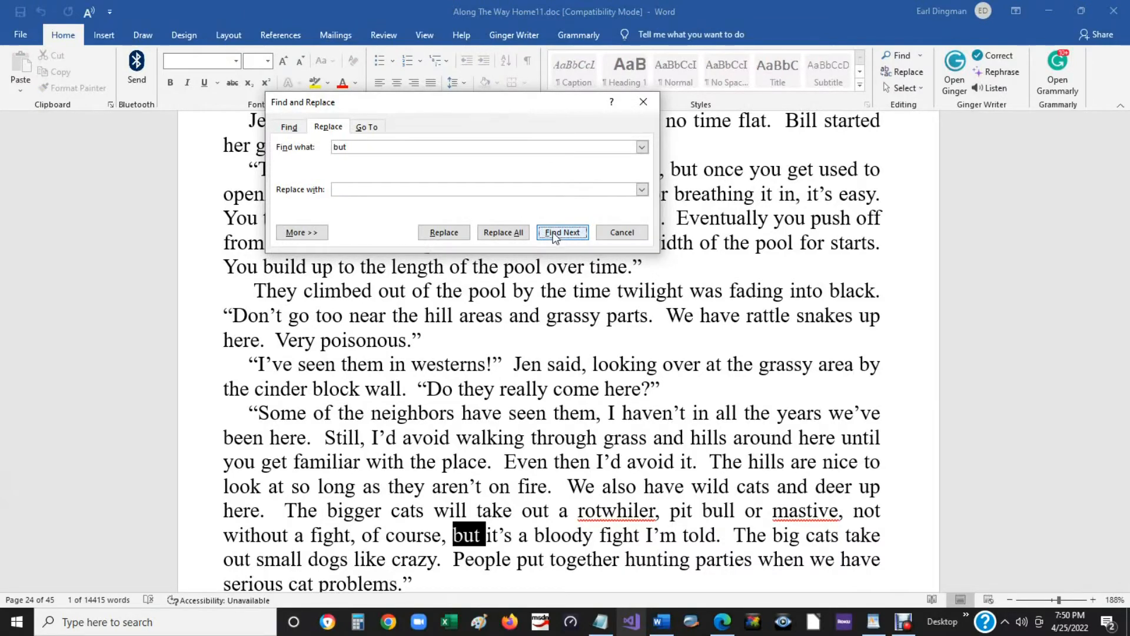
pyautogui.click(553, 234)
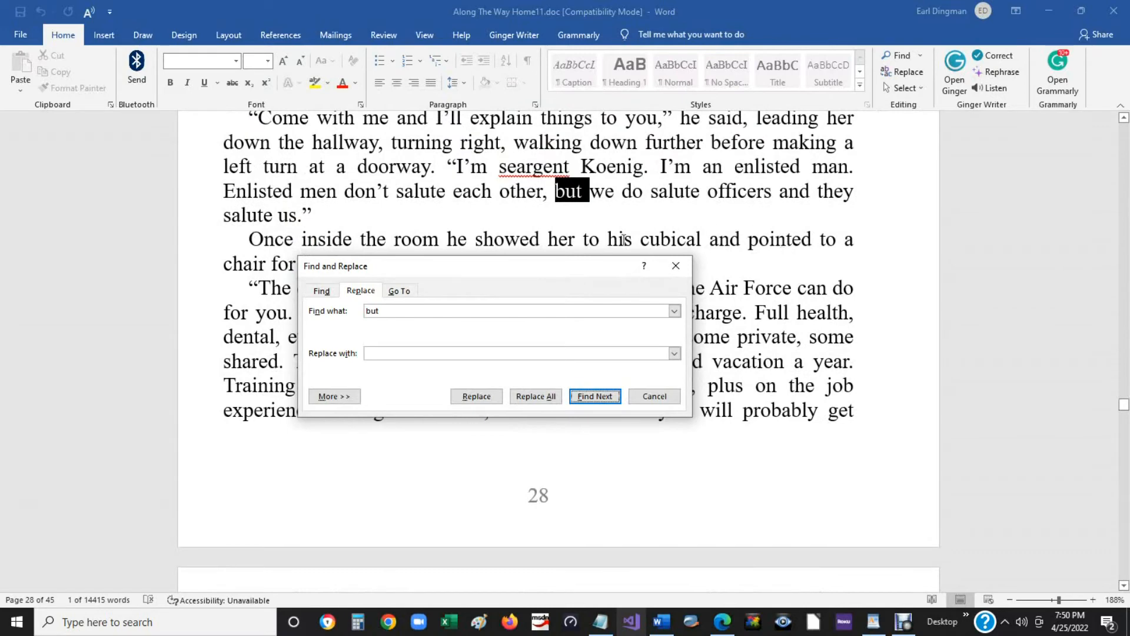
pyautogui.moveTo(508, 262); pyautogui.dragTo(607, 351)
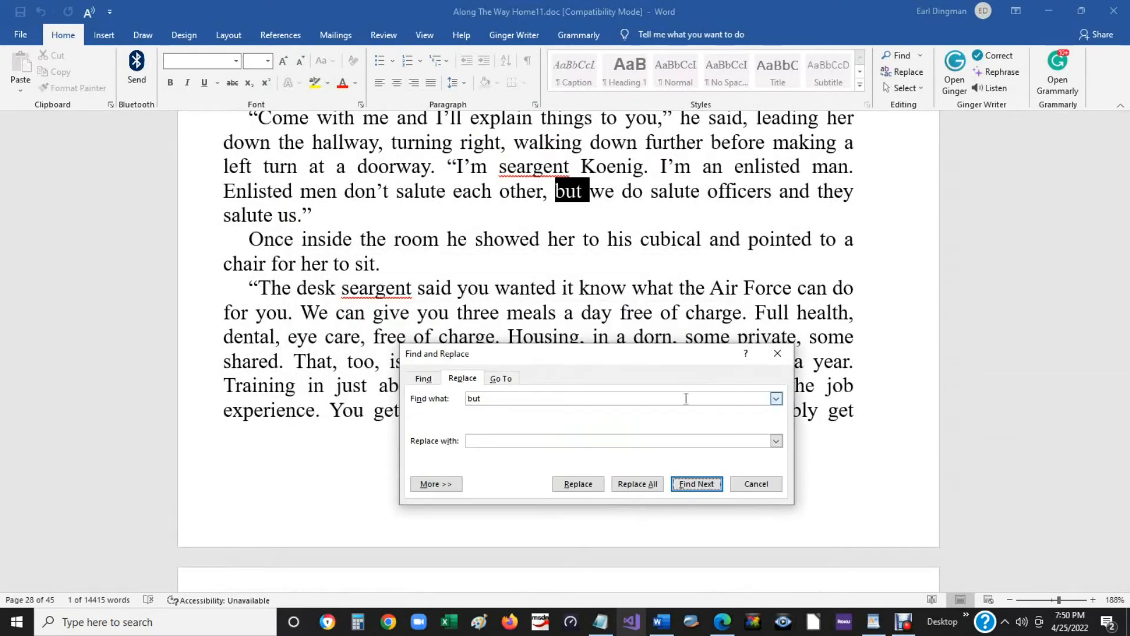
pyautogui.click(685, 484)
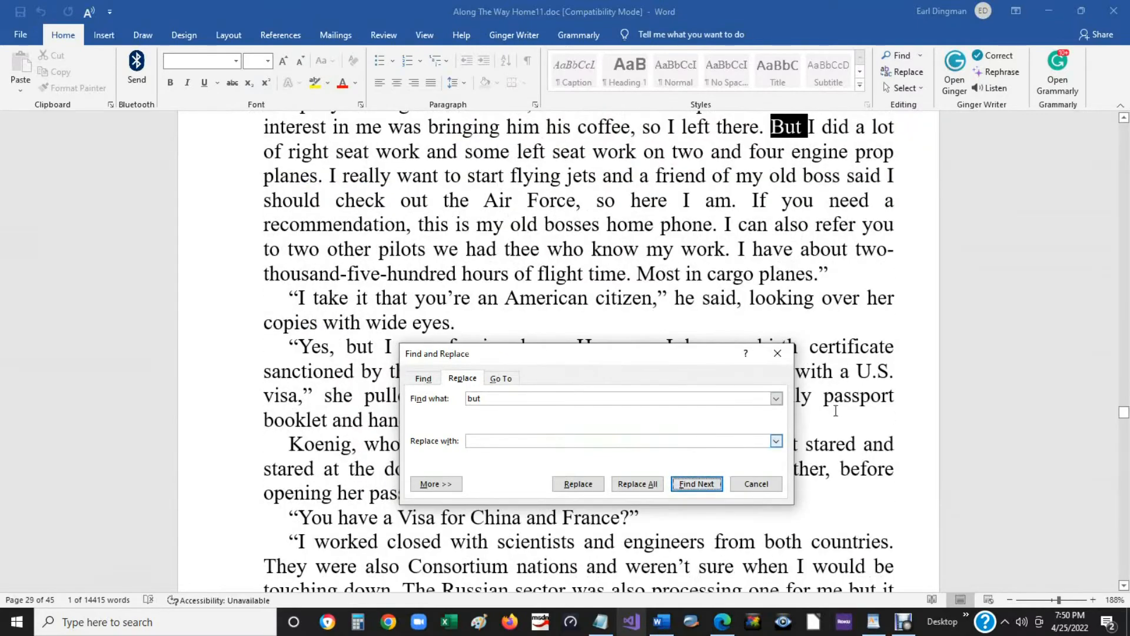
pyautogui.scroll(2, 903, 294)
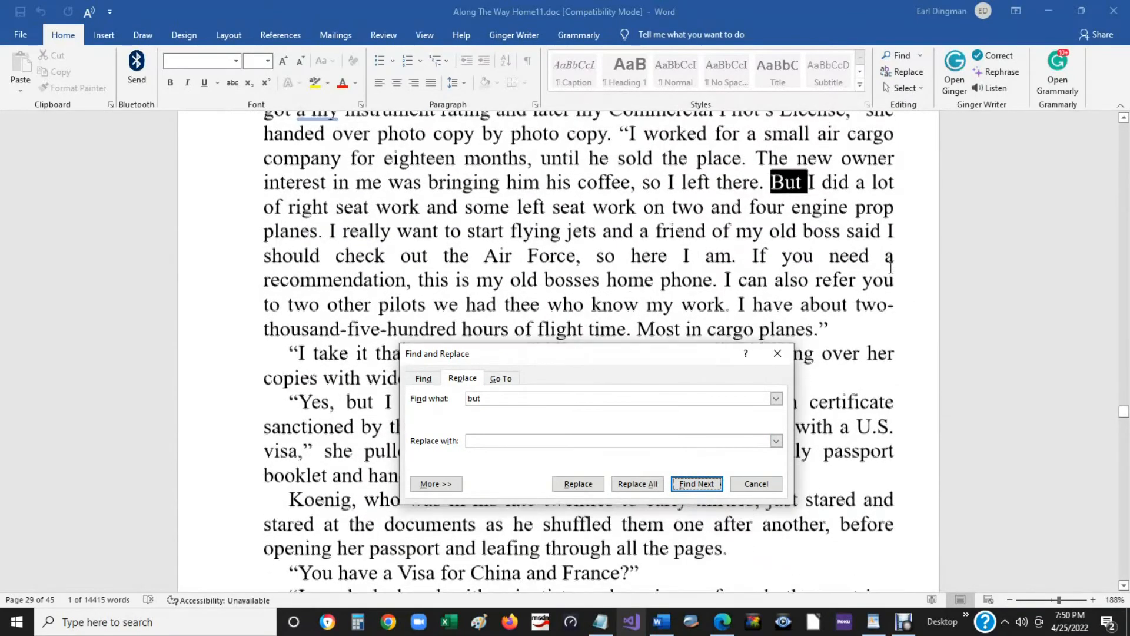
pyautogui.click(756, 484)
pyautogui.moveTo(804, 215); pyautogui.dragTo(770, 215)
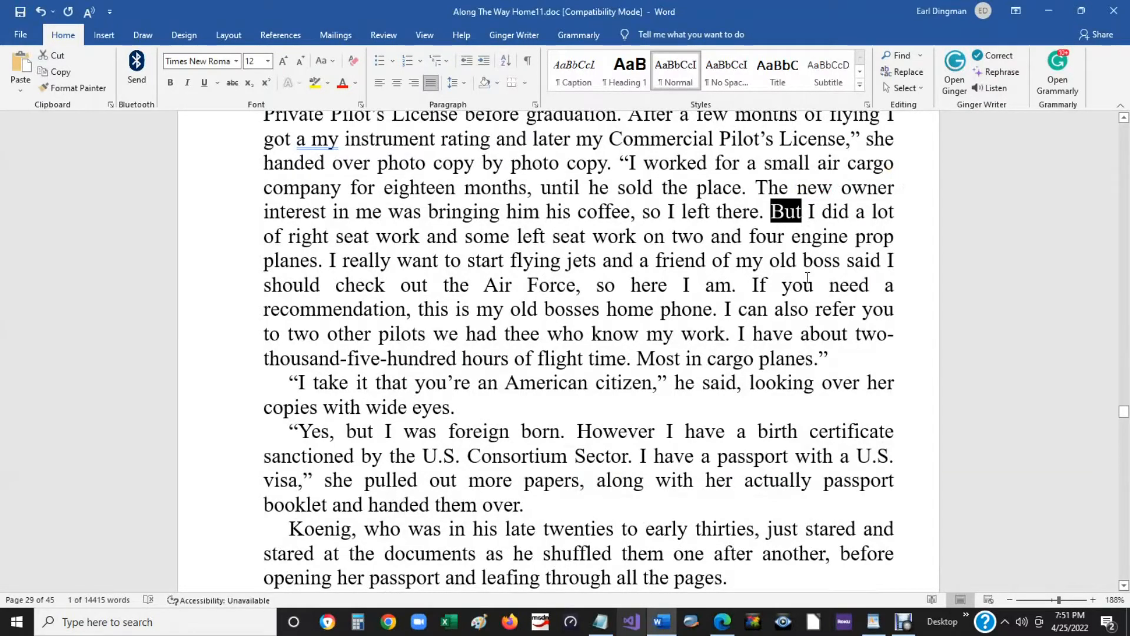
pyautogui.press('Delete')
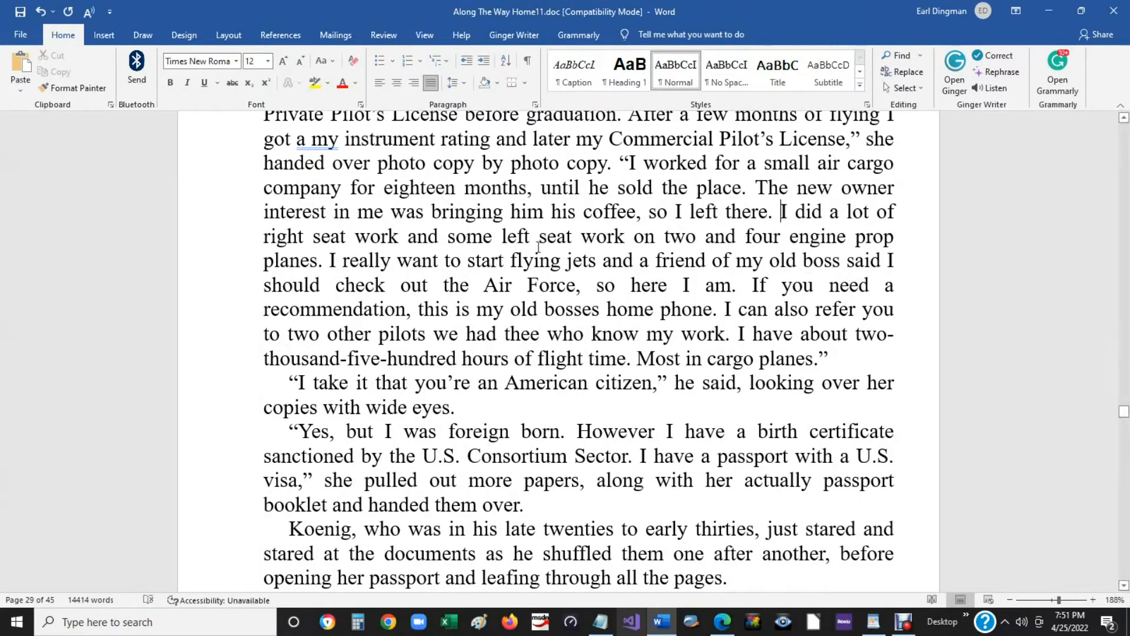
# Replace "and" with "along with" between "right seat work" and "some left seat work", and save the document.
pyautogui.moveTo(444, 237); pyautogui.dragTo(408, 236)
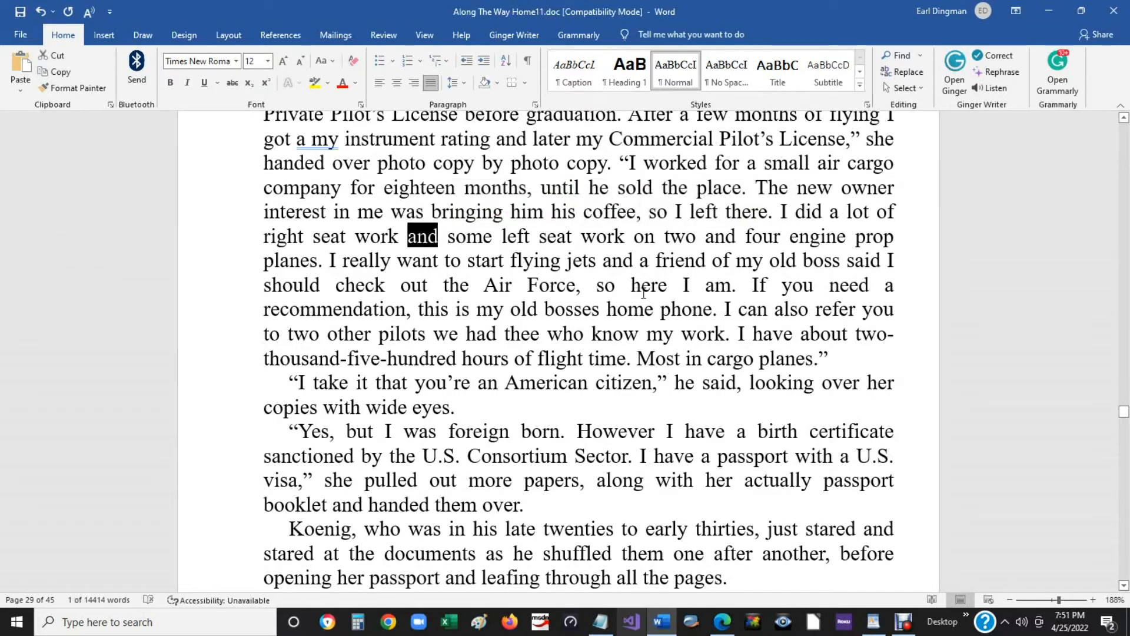
pyautogui.write('along wq')
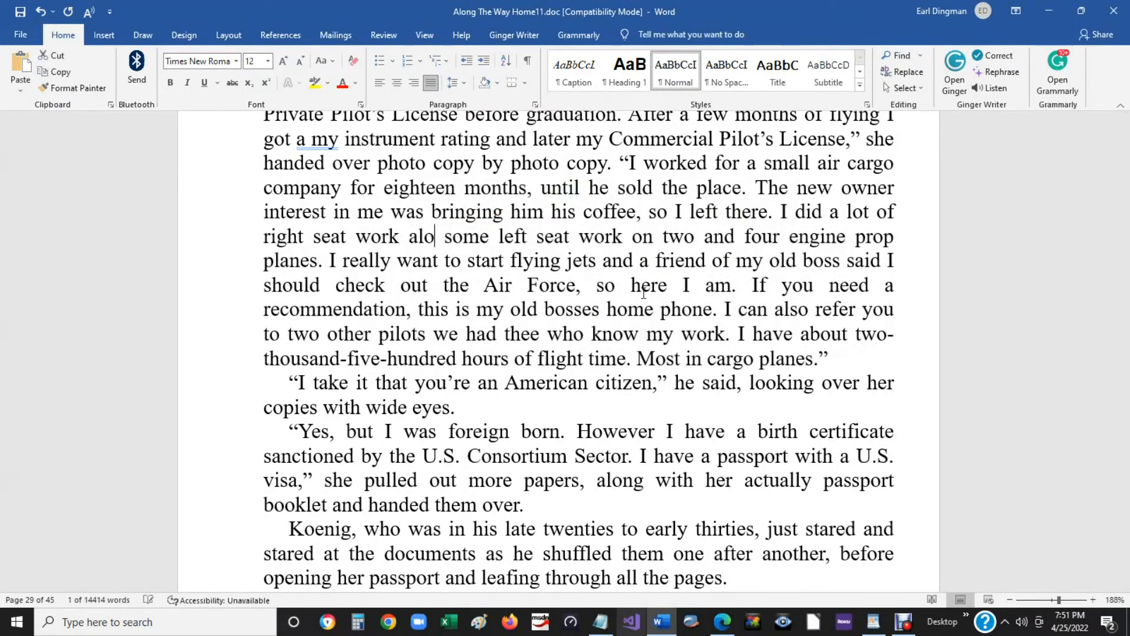
pyautogui.write('ith')
pyautogui.press('BackSpace')
pyautogui.press('BackSpace')
pyautogui.press('BackSpace')
pyautogui.press('BackSpace')
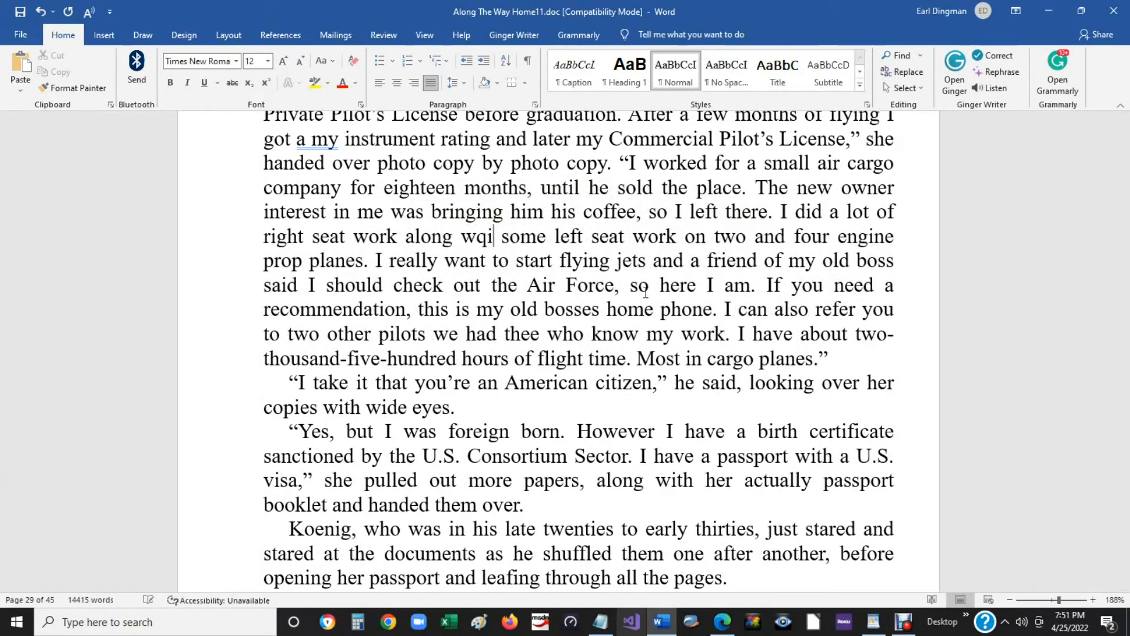
pyautogui.write('ith')
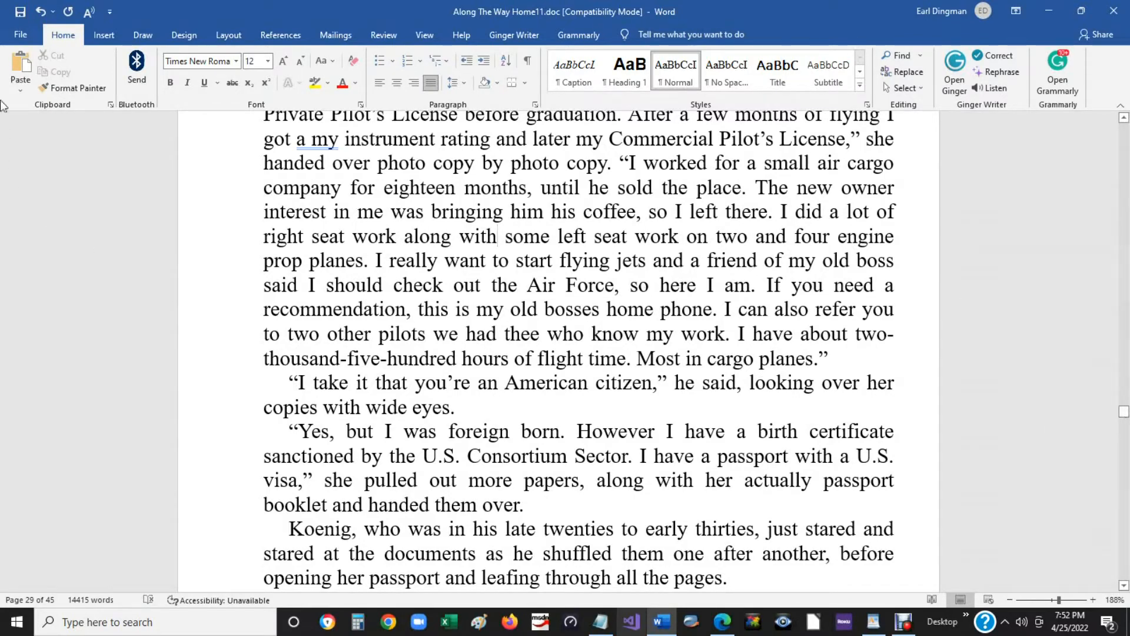
pyautogui.click(19, 37)
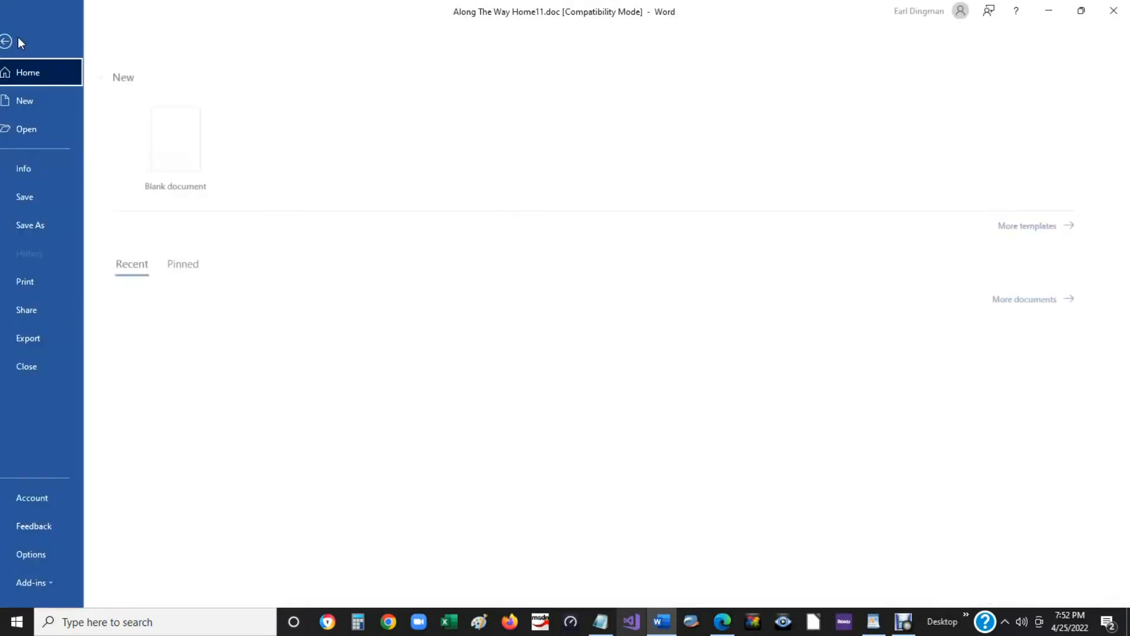
pyautogui.click(40, 196)
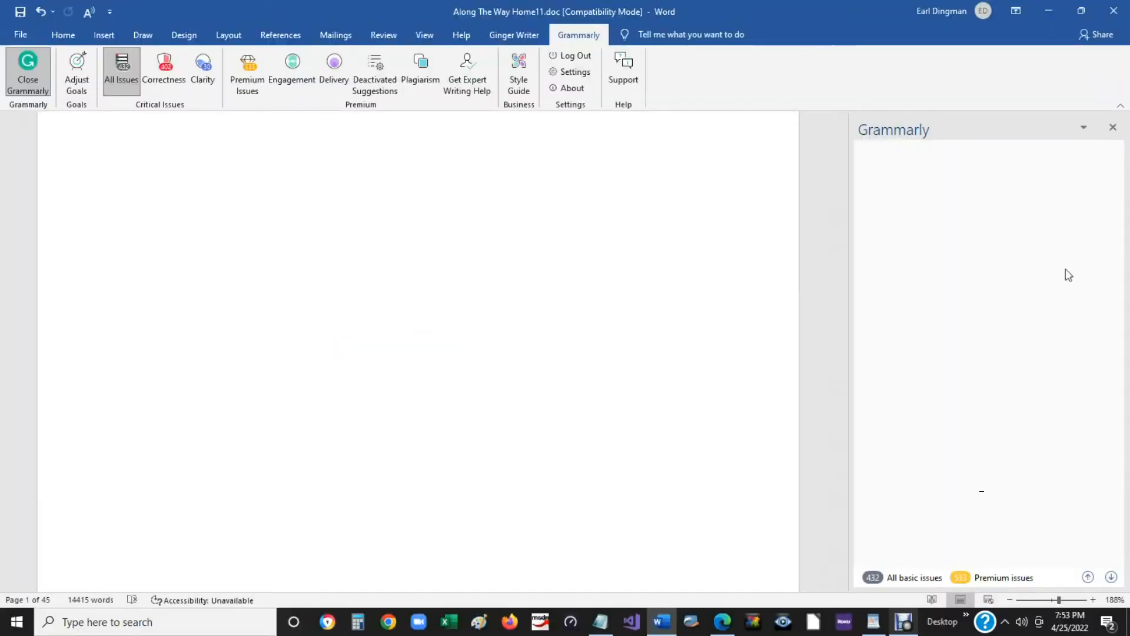
# Accept Grammarly's "and if" correction before "it was sunny or raining outside" in the paragraph about the windowless plane.
pyautogui.click(1112, 578)
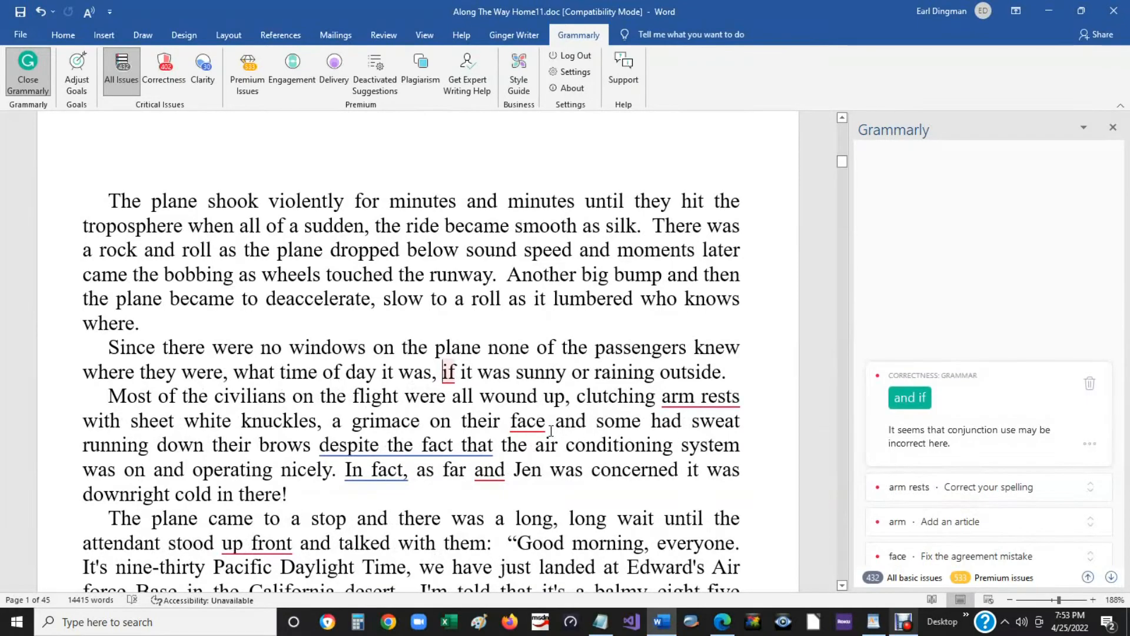
pyautogui.scroll(-1, 848, 434)
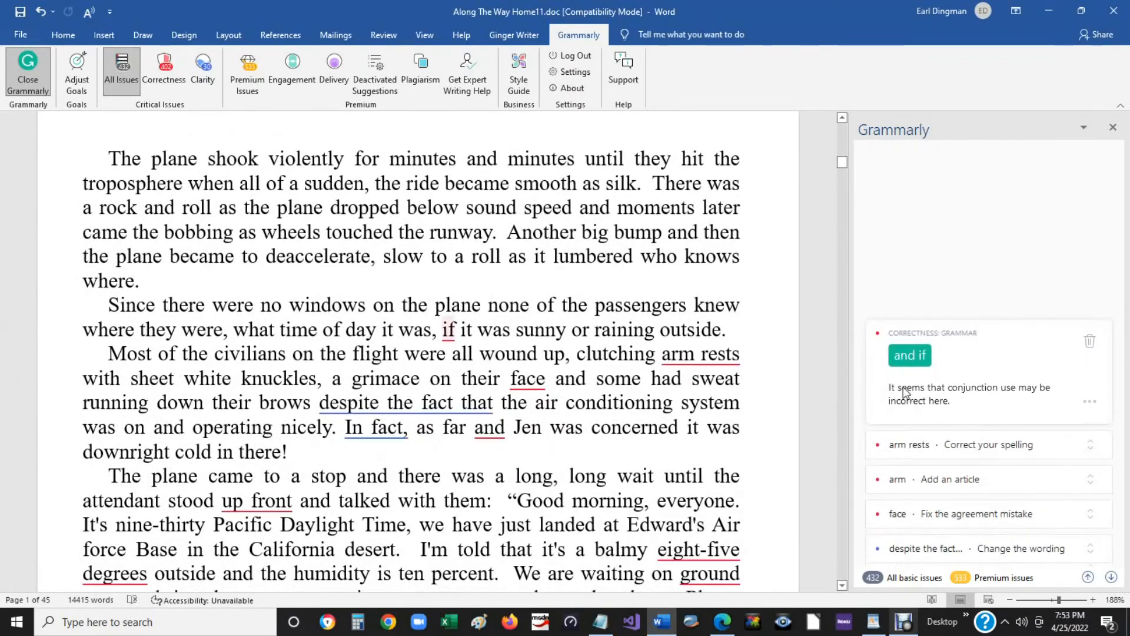
pyautogui.click(908, 355)
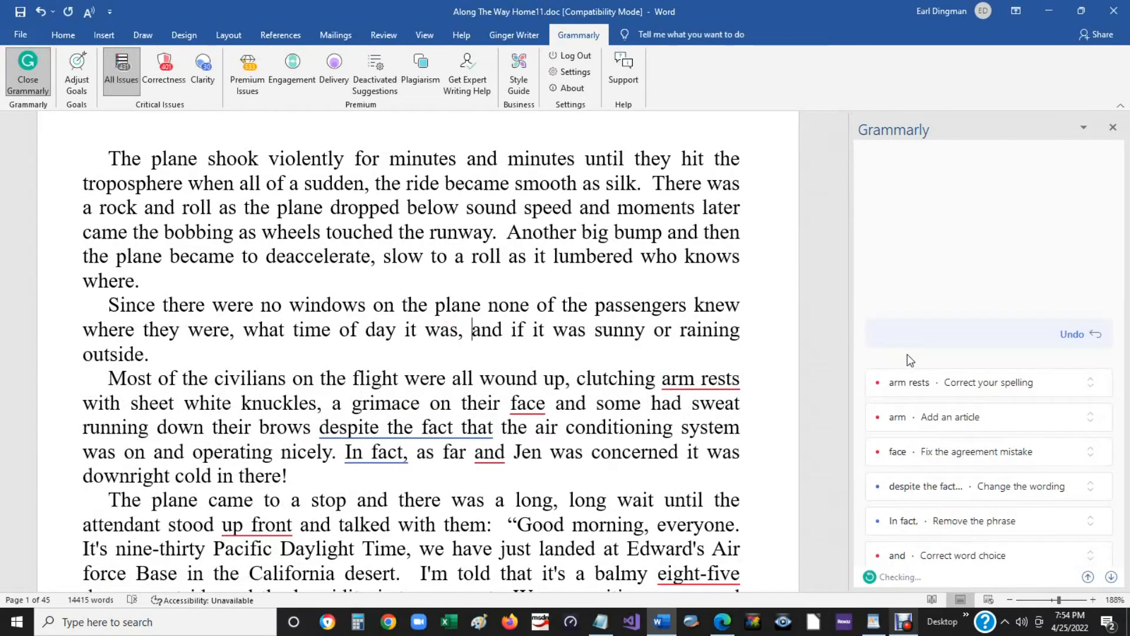
pyautogui.click(1082, 336)
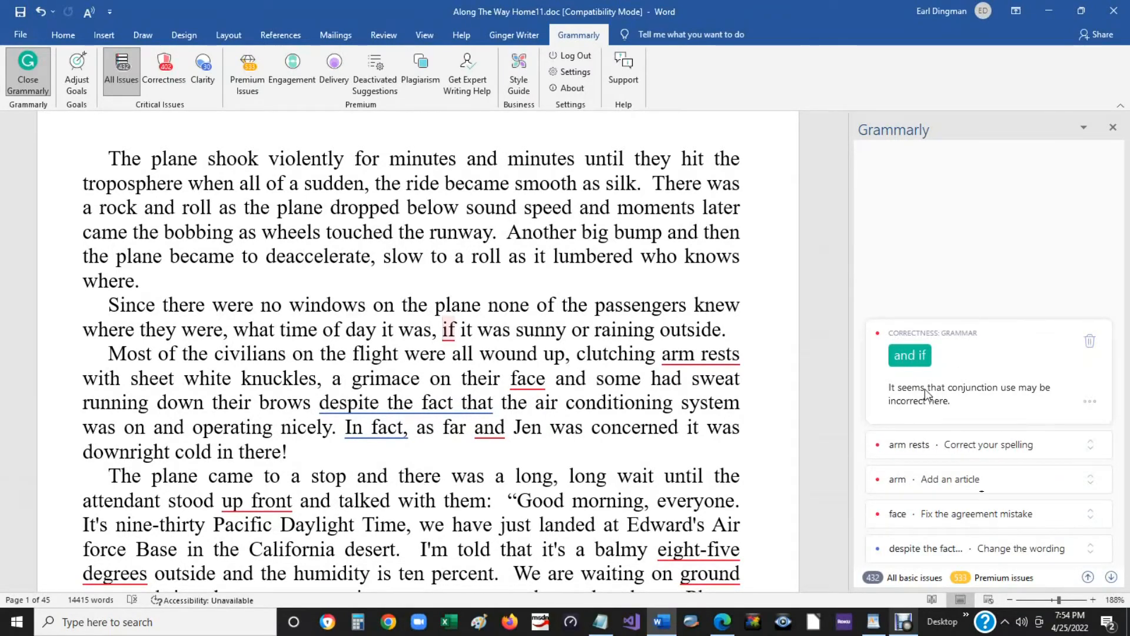
pyautogui.click(909, 355)
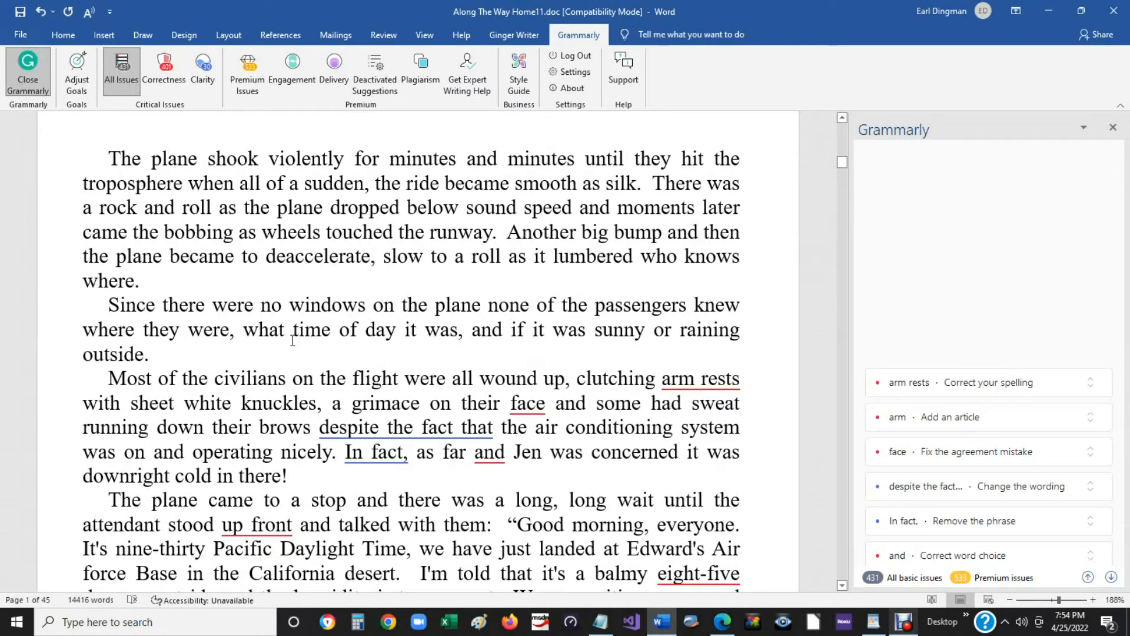
# Accept Grammarly's corrections of "arm rests" to "armrests" and "face" to "faces" in the paragraph about the civilians.
pyautogui.click(662, 378)
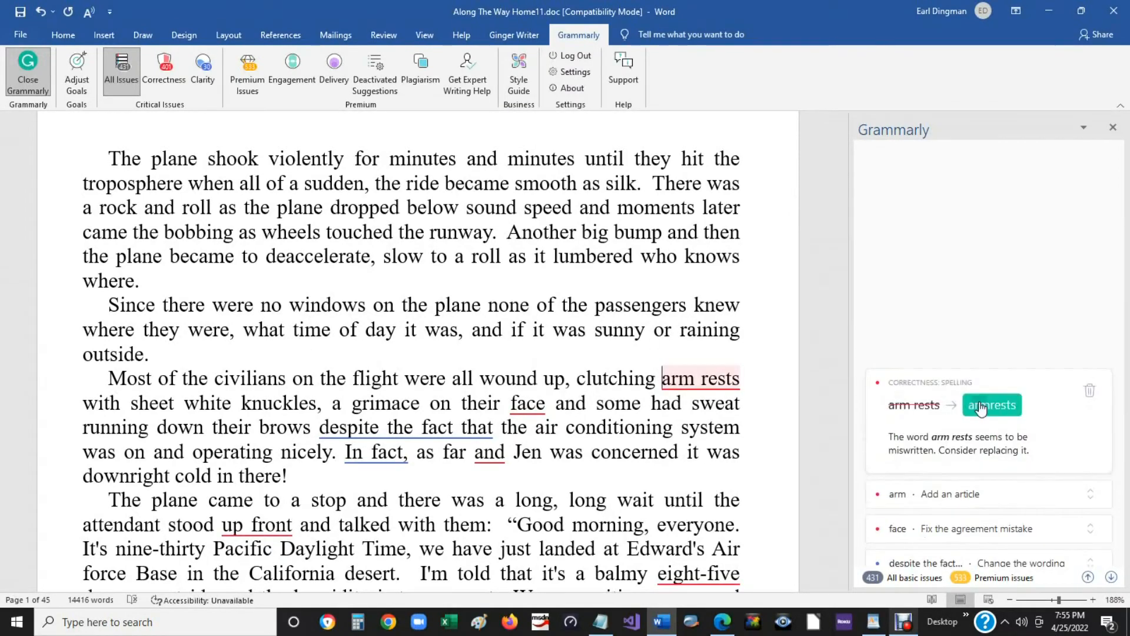
pyautogui.click(978, 405)
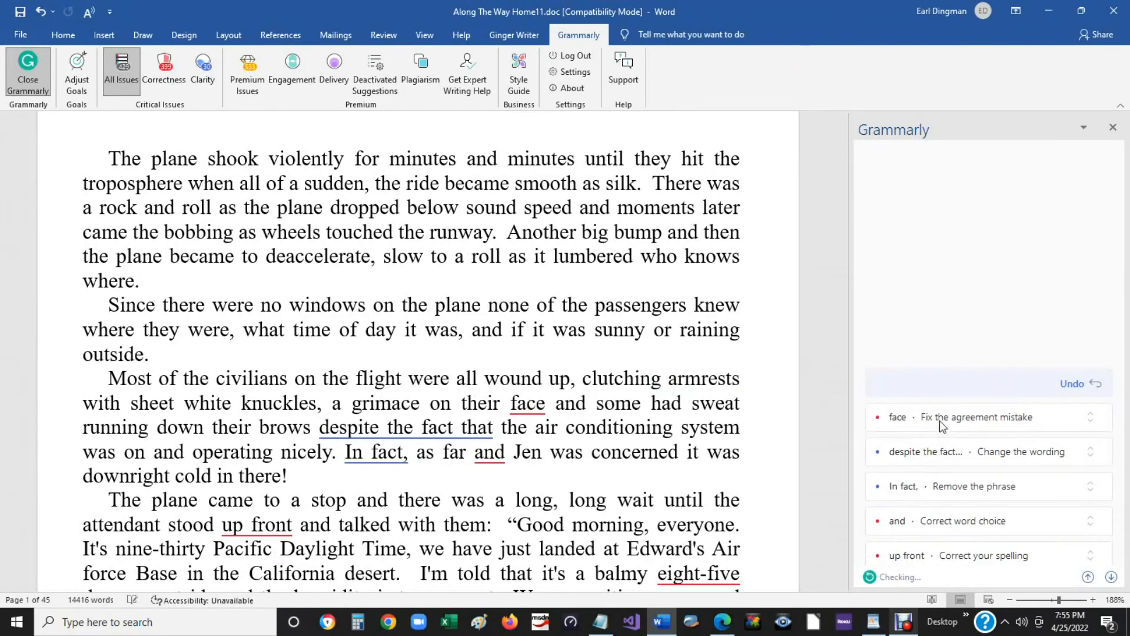
pyautogui.click(940, 420)
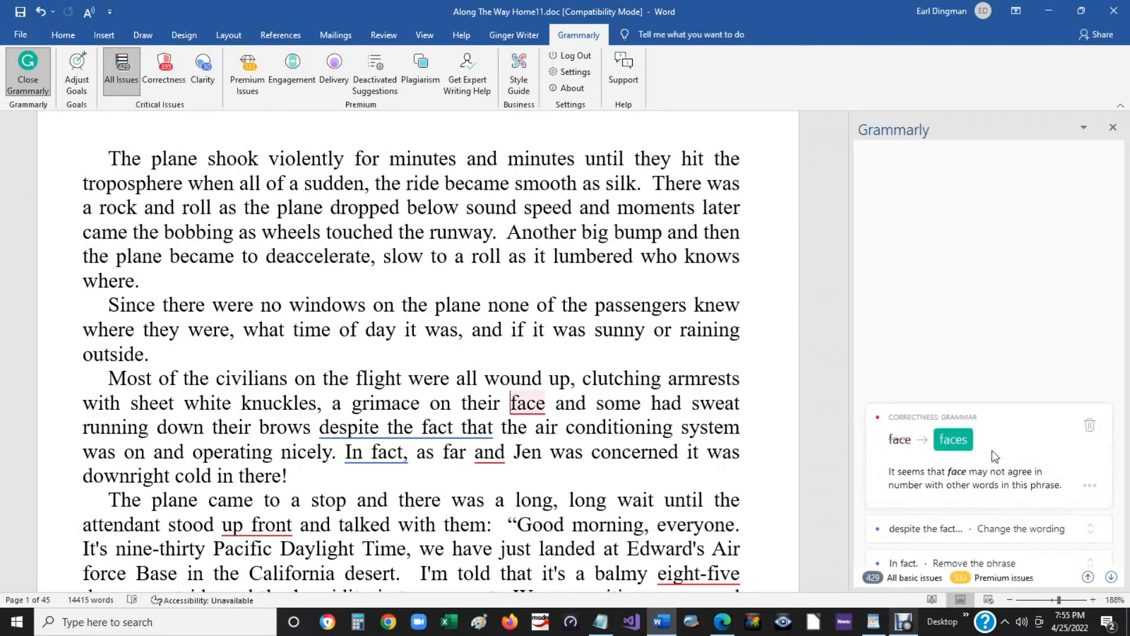
pyautogui.click(945, 442)
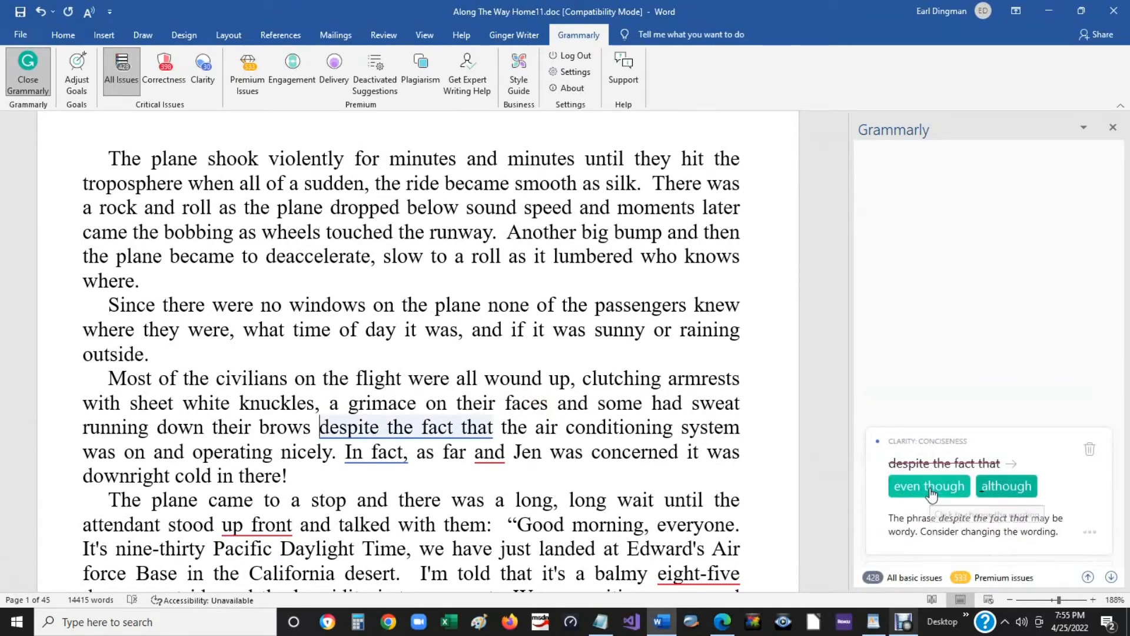
# Replace "despite the fact that" with "even though" and remove "In fact,", opening the word-choice suggestion for "and" after "As far".
pyautogui.click(931, 491)
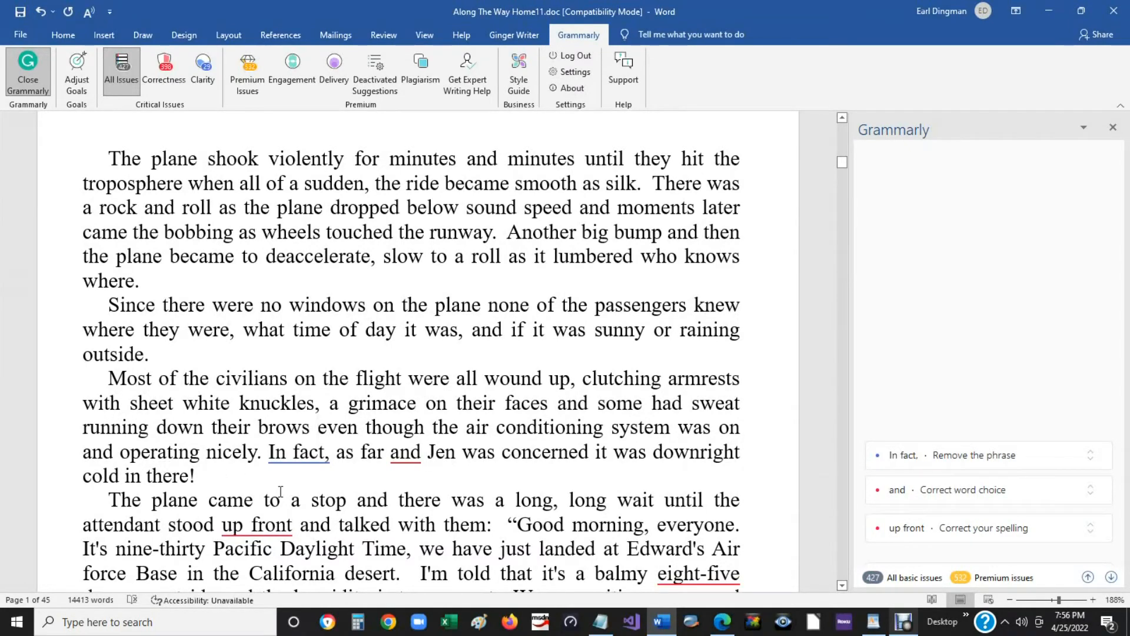
pyautogui.click(949, 463)
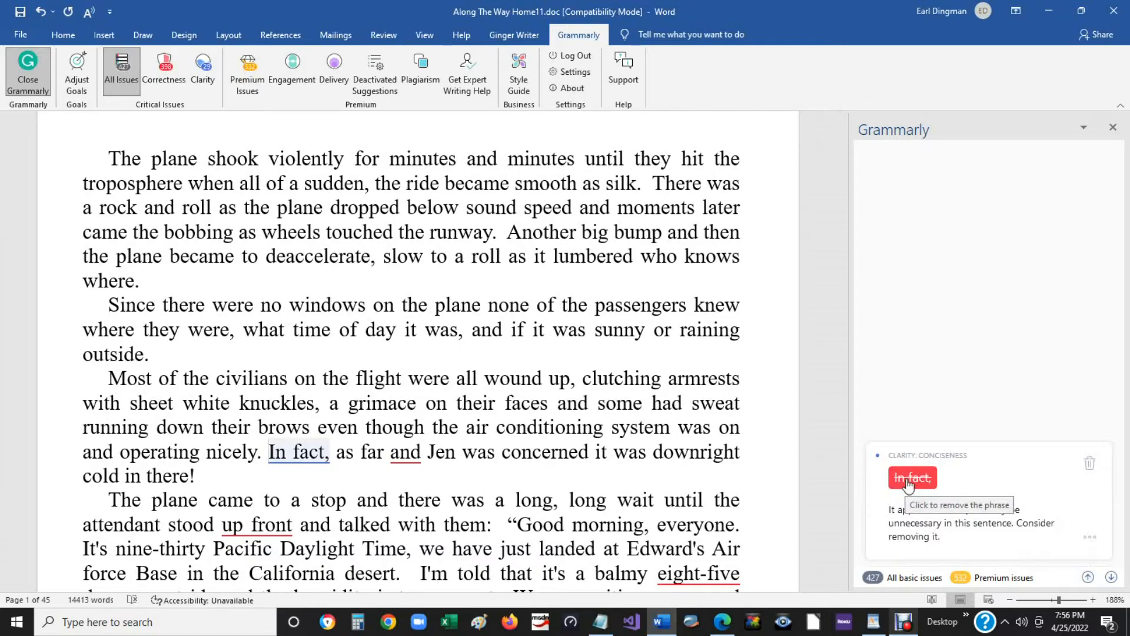
pyautogui.click(909, 484)
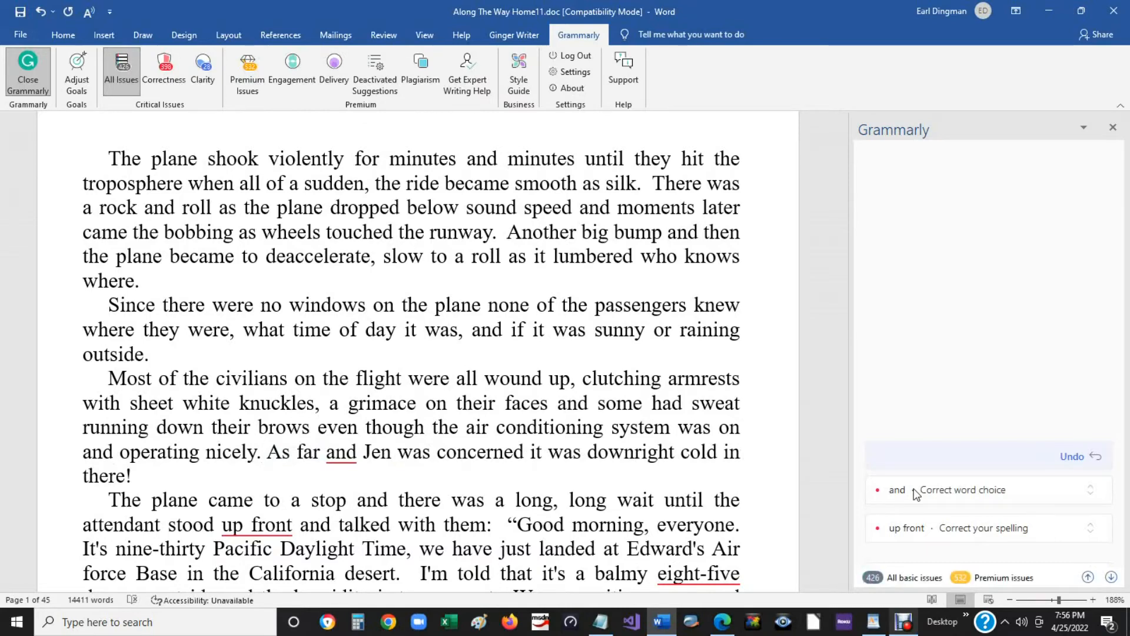
pyautogui.click(918, 494)
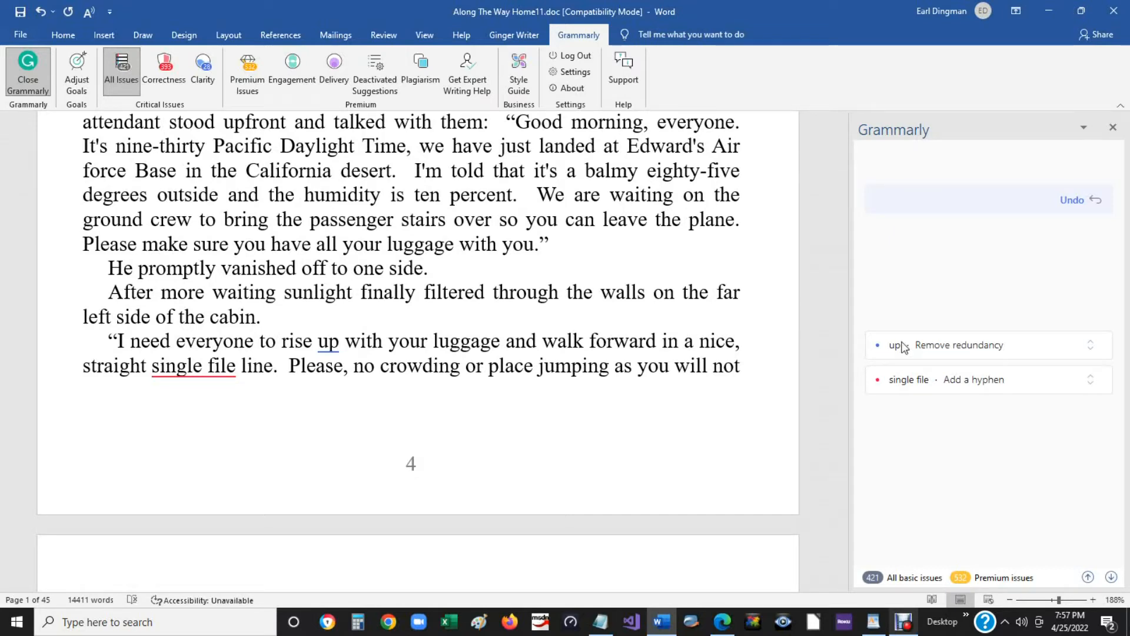
# Remove the redundant "up" after "rise" and hyphenate "single-file" in the attendant's "I need everyone to rise" dialogue.
pyautogui.click(938, 346)
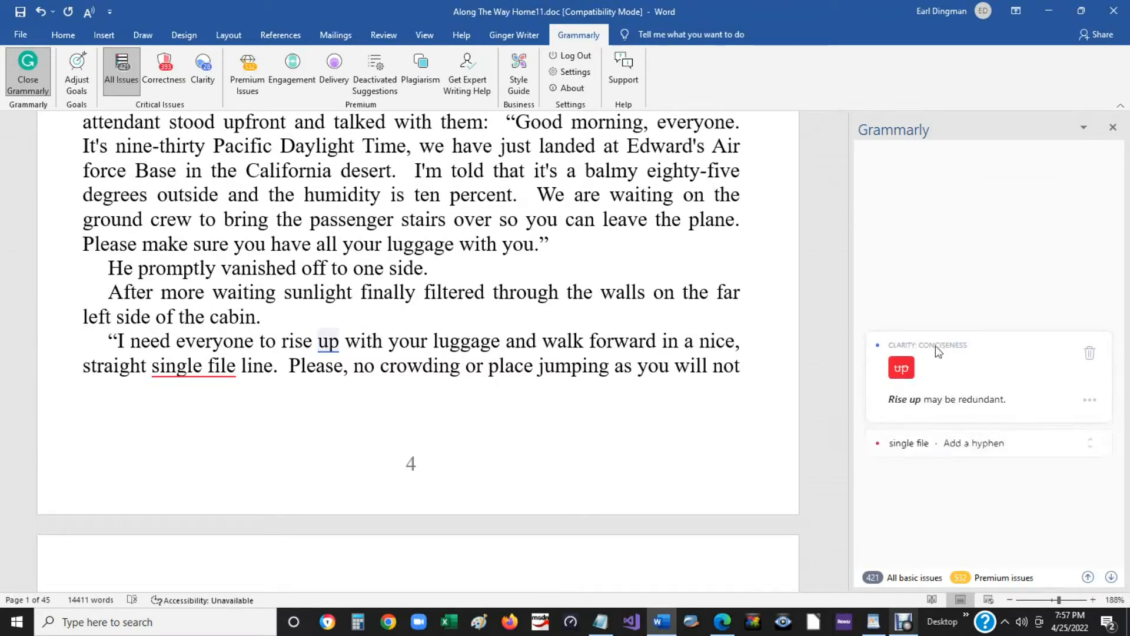
pyautogui.click(900, 368)
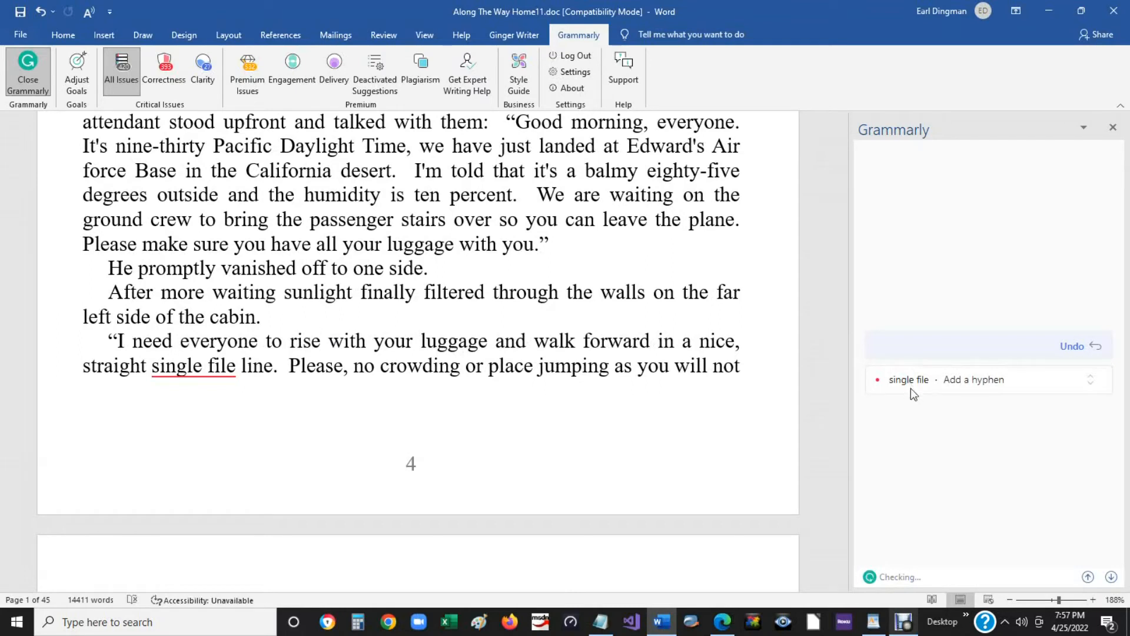
pyautogui.click(916, 382)
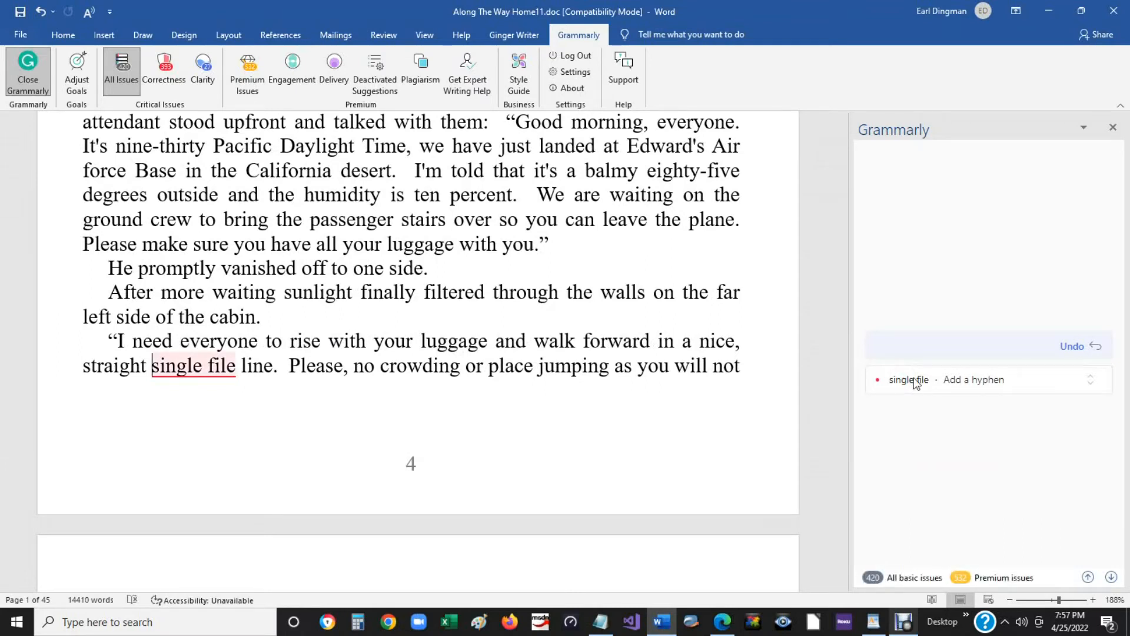
pyautogui.click(988, 403)
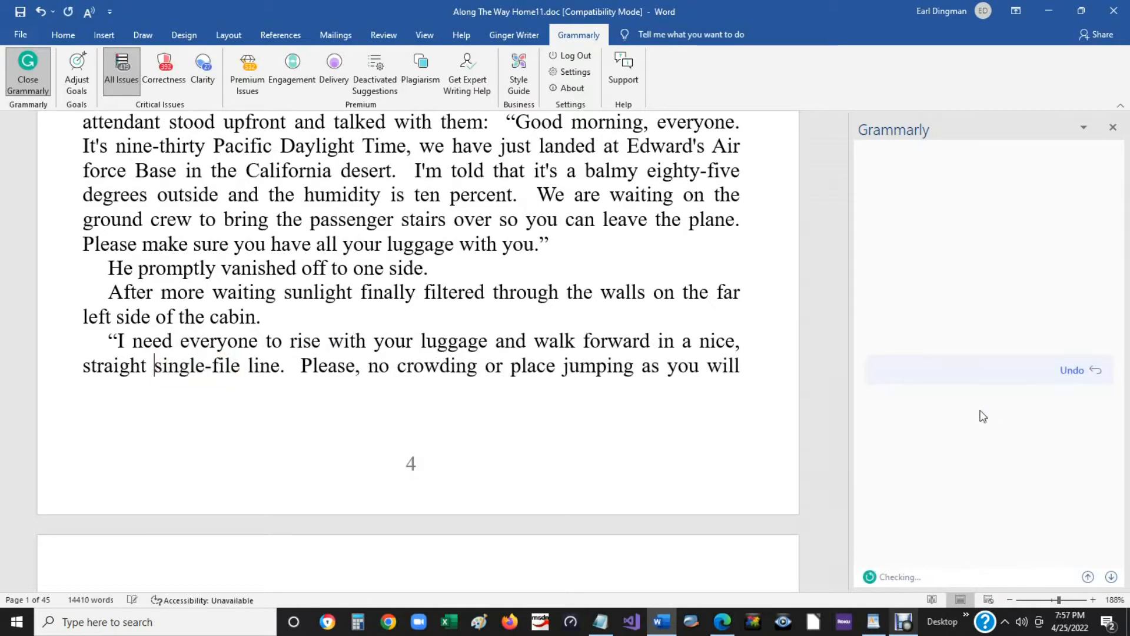
# Accept Grammarly's "and slowly" correction in "Everyone began to get up slowly move forward".
pyautogui.scroll(-2, 910, 460)
pyautogui.scroll(-4, 918, 460)
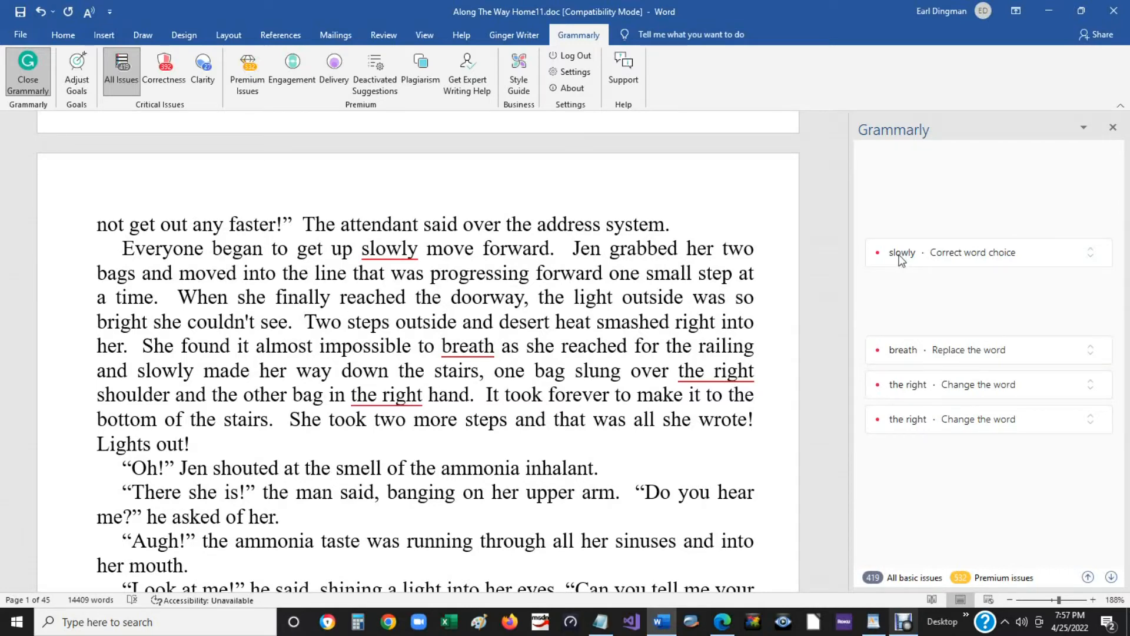
pyautogui.click(901, 259)
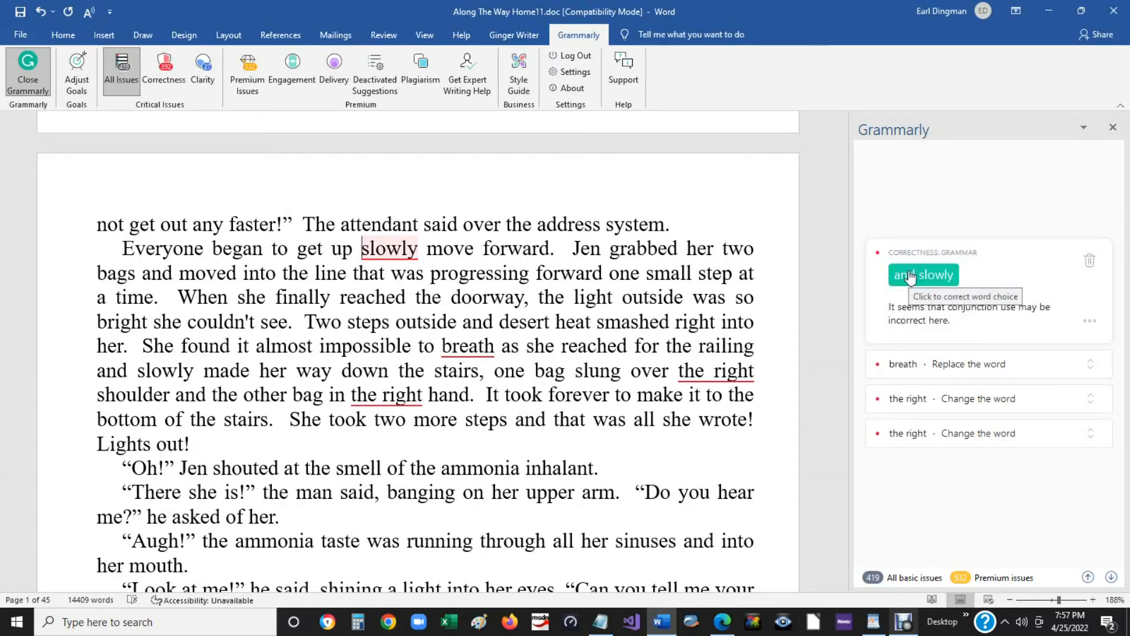
pyautogui.click(906, 281)
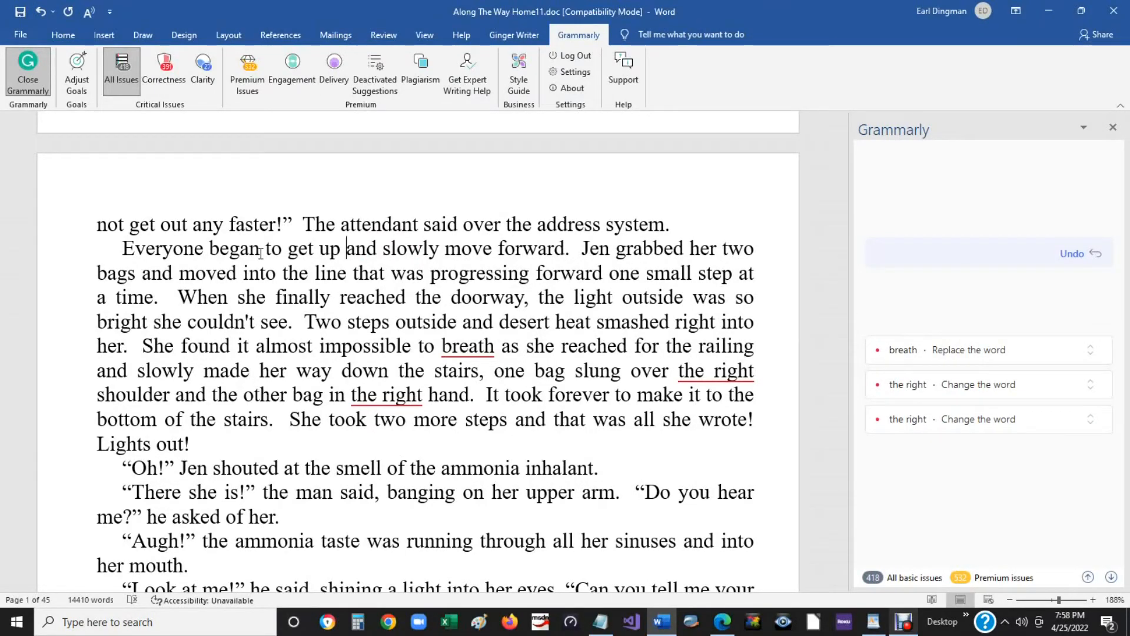
# Accept Grammarly's corrections of "breath" to "breathe" and both instances of "the right" to "her right" in the "Everyone began to get up" paragraph.
pyautogui.click(911, 345)
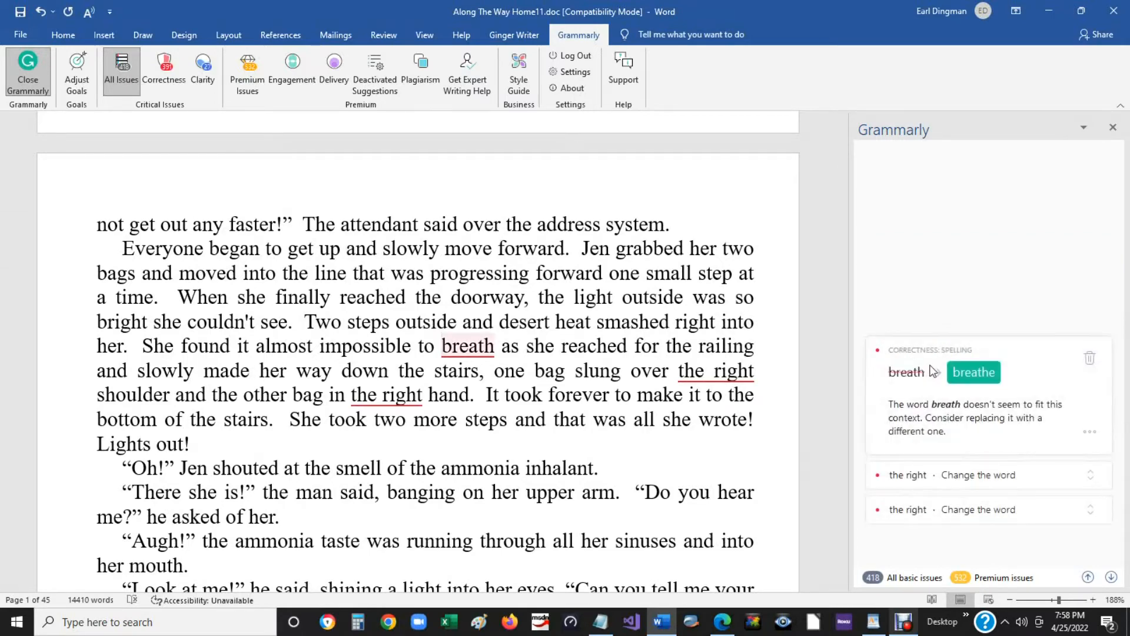
pyautogui.click(957, 372)
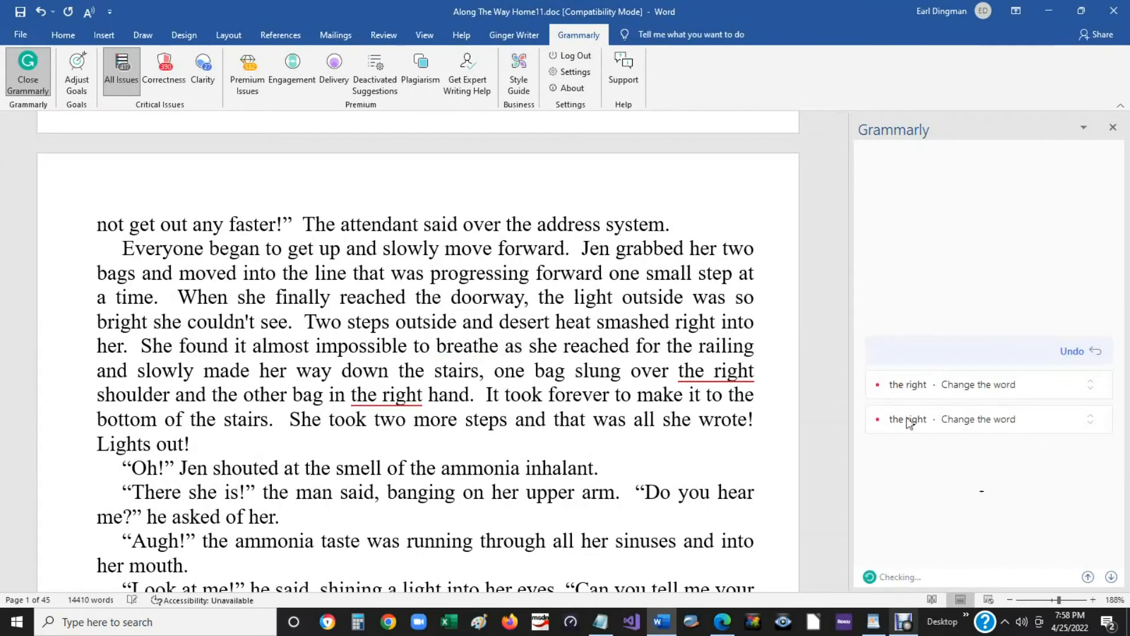
pyautogui.click(916, 387)
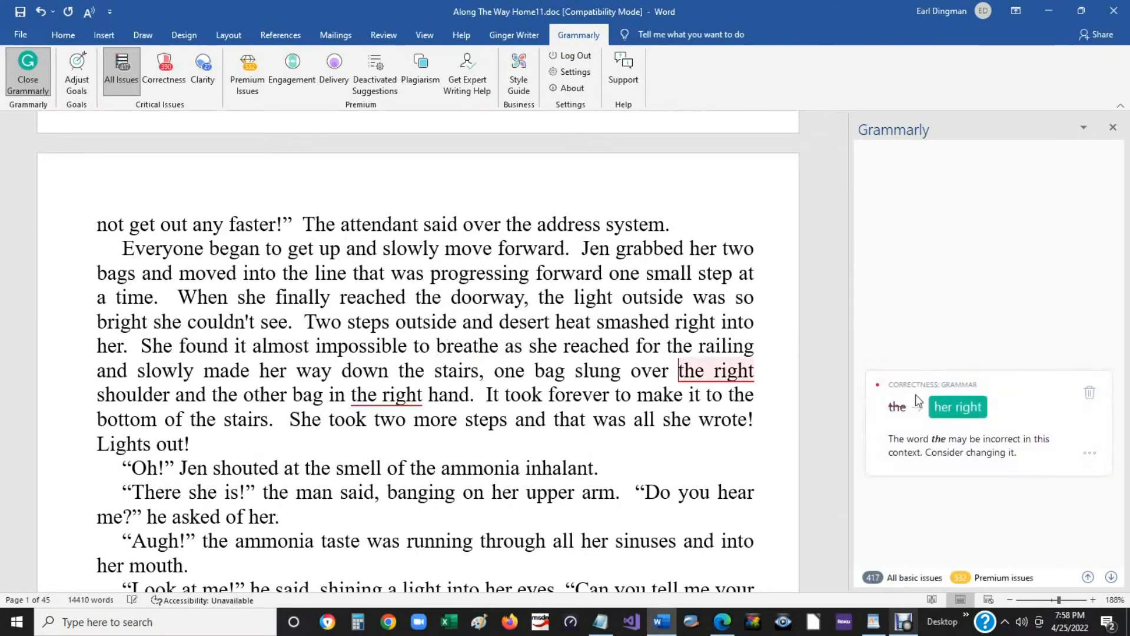
pyautogui.click(958, 407)
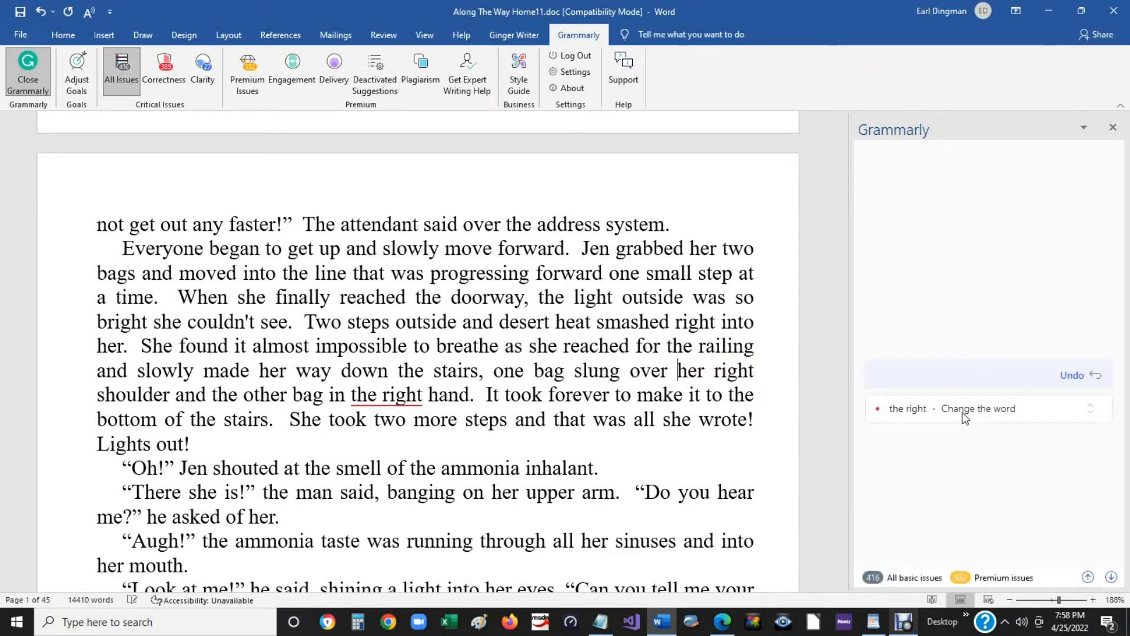
pyautogui.click(964, 412)
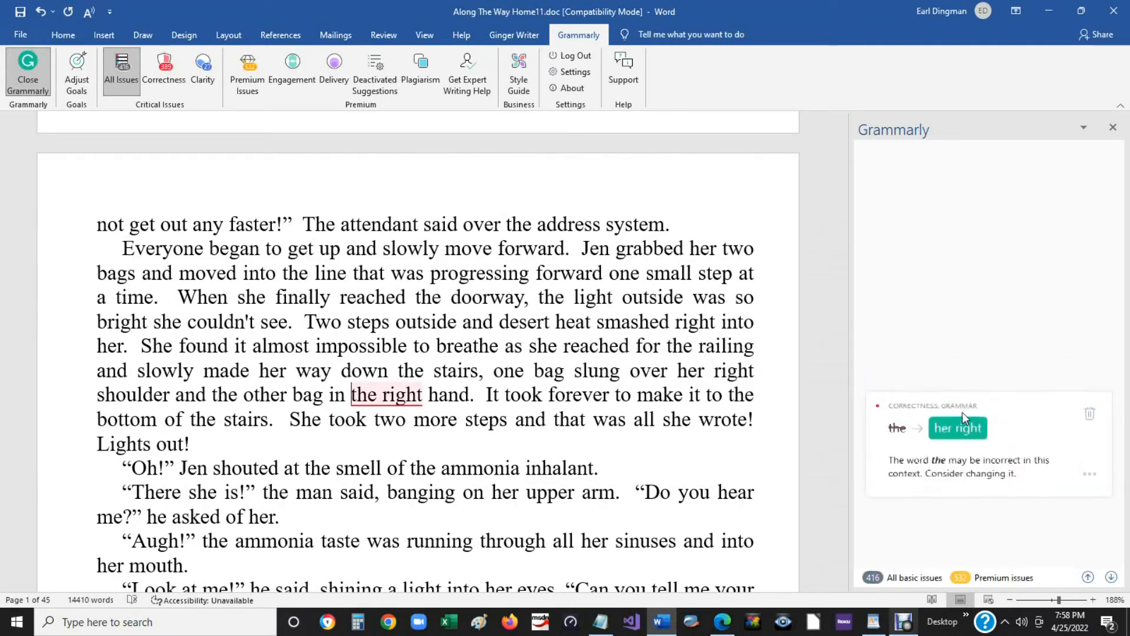
pyautogui.click(957, 439)
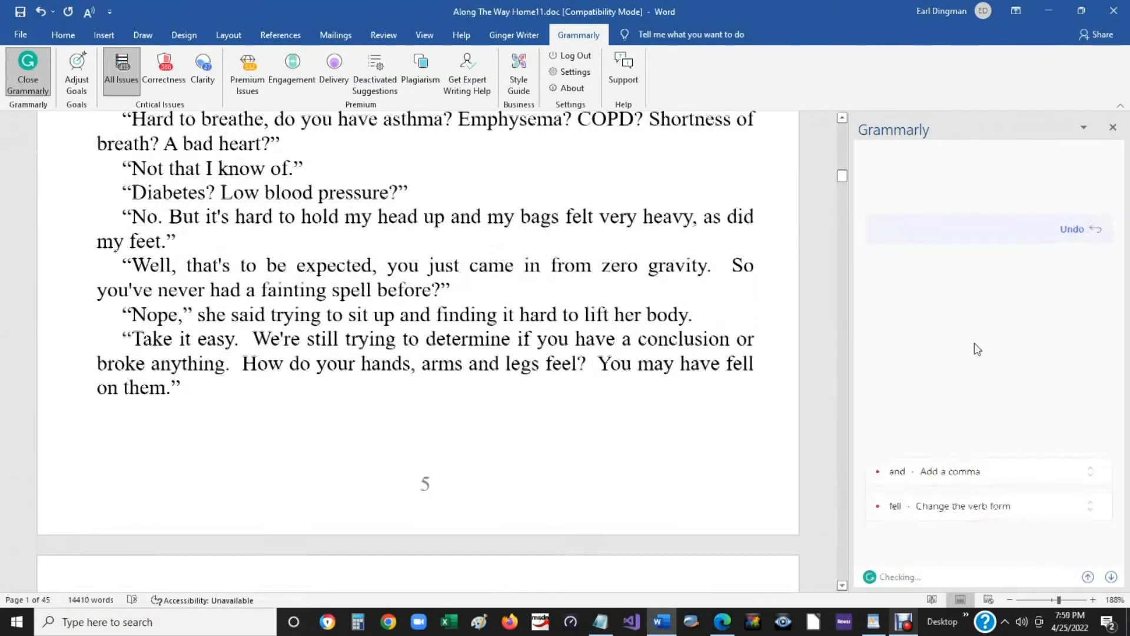
# Accept Grammarly's comma before "and legs feel?" and its correction of "fell" to "fallen" in the "Take it easy" dialogue.
pyautogui.scroll(-2, 974, 343)
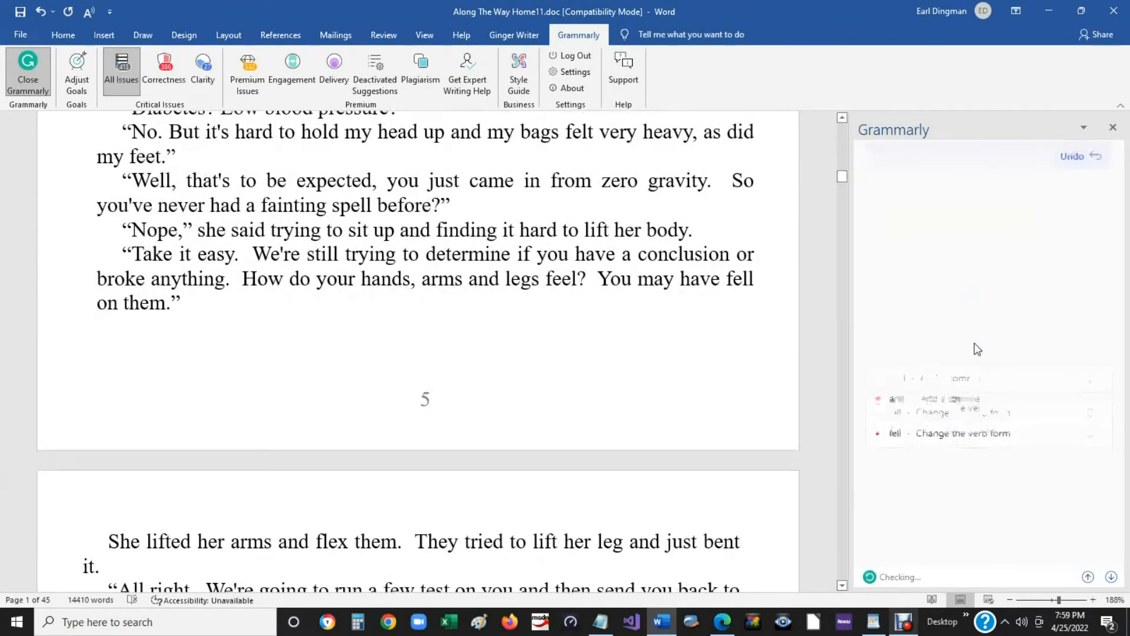
pyautogui.click(945, 223)
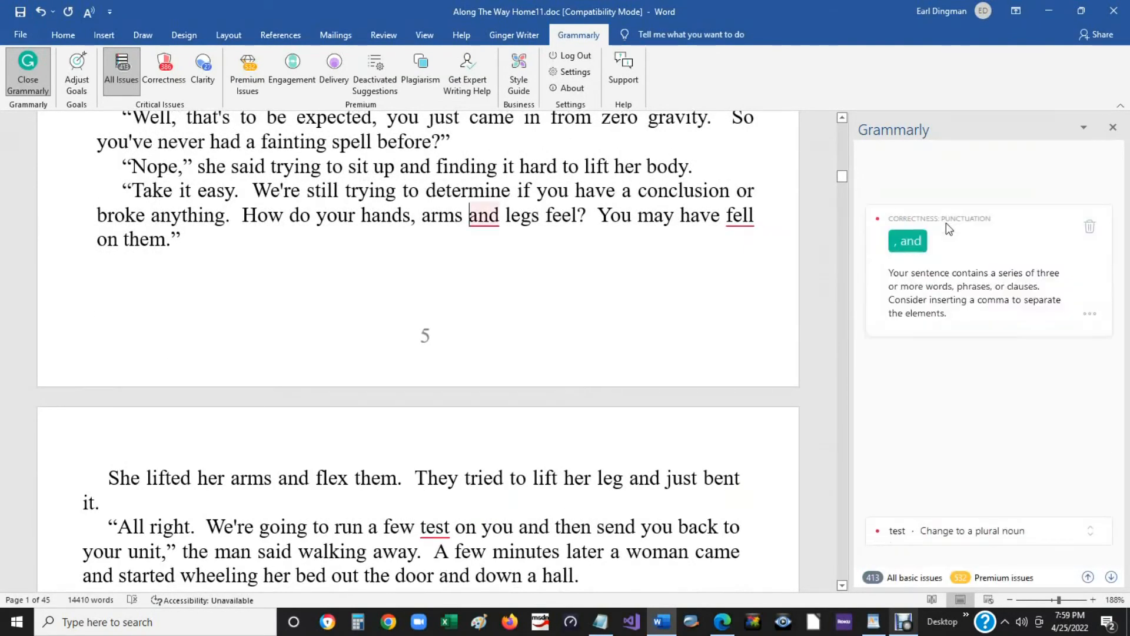
pyautogui.click(906, 245)
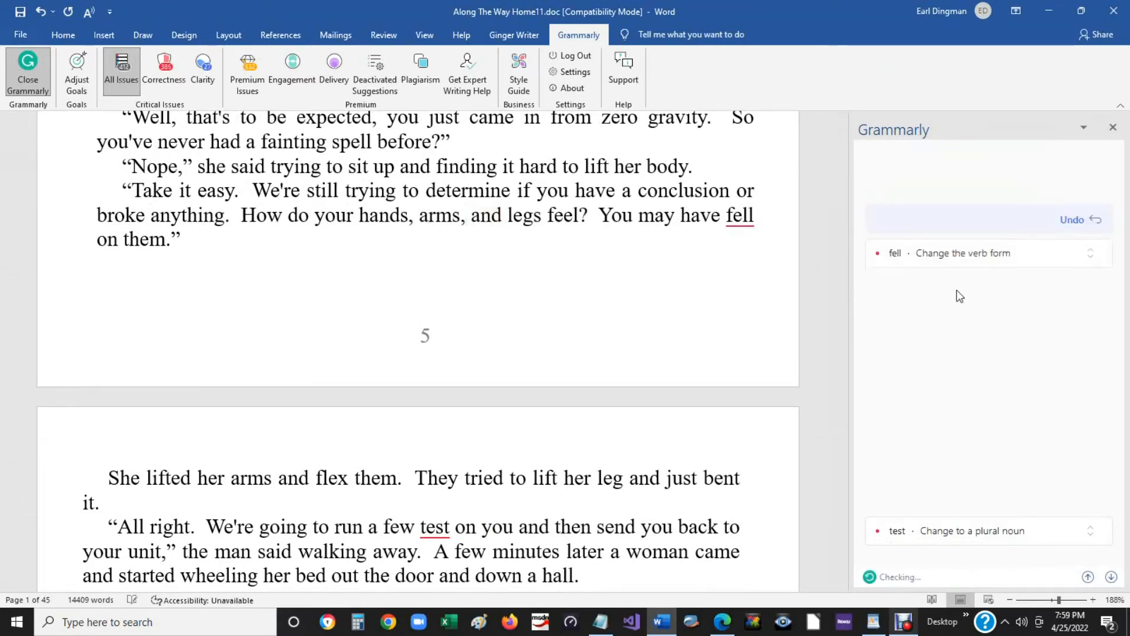
pyautogui.click(949, 255)
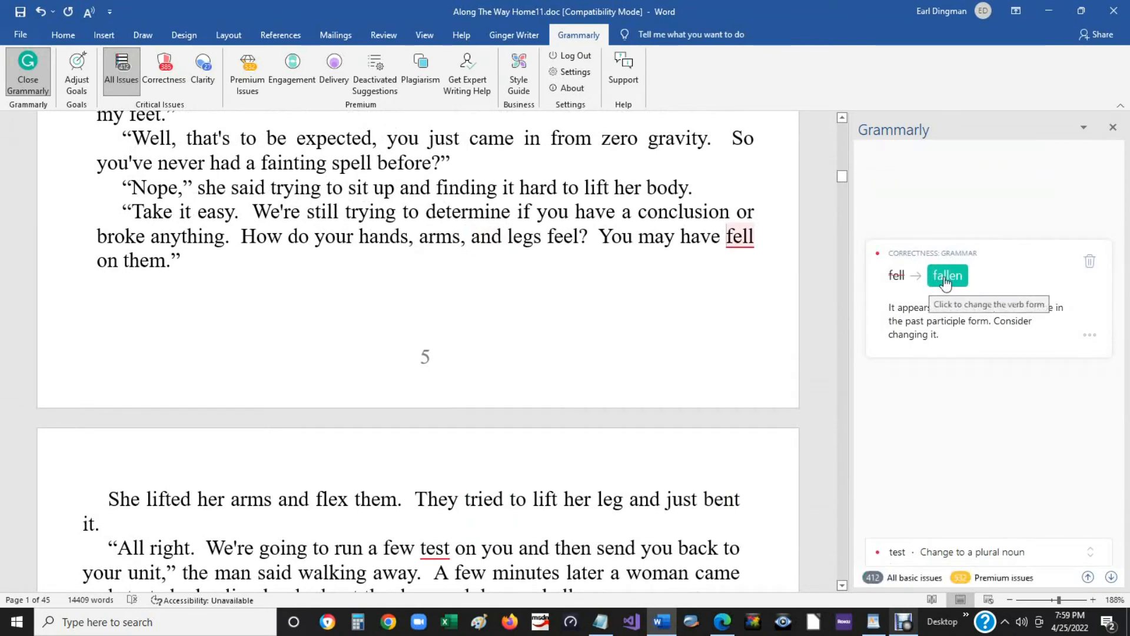
pyautogui.click(946, 276)
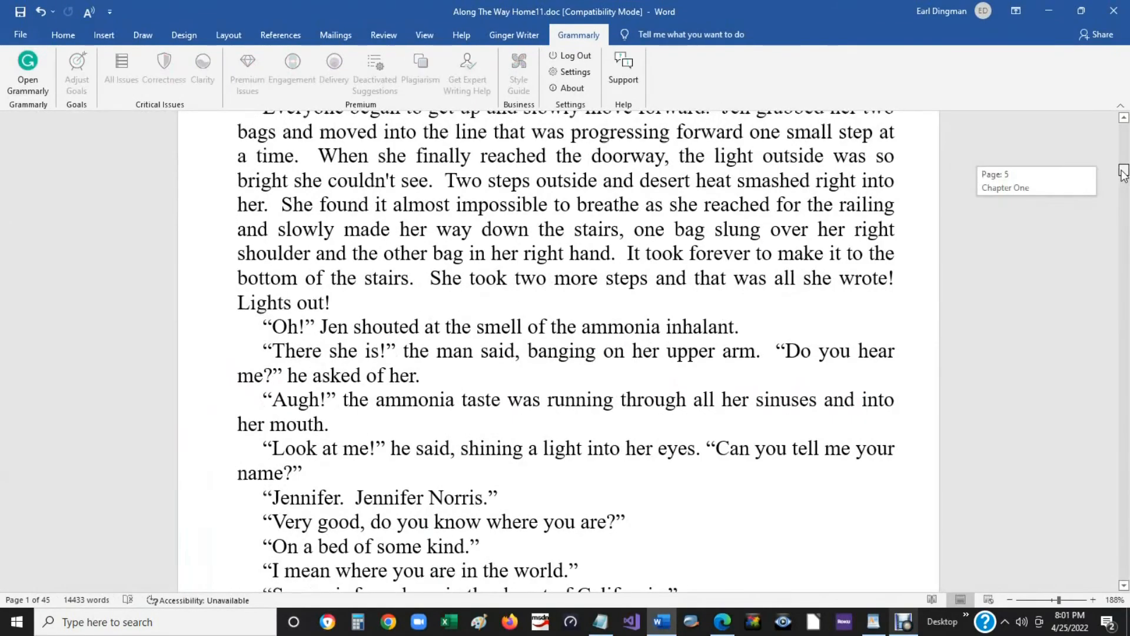
# Follow the read-aloud into the "The plane came to a stop" paragraph, stop it, and shorten "upfront" to "up".
pyautogui.moveTo(1124, 177); pyautogui.dragTo(1124, 164)
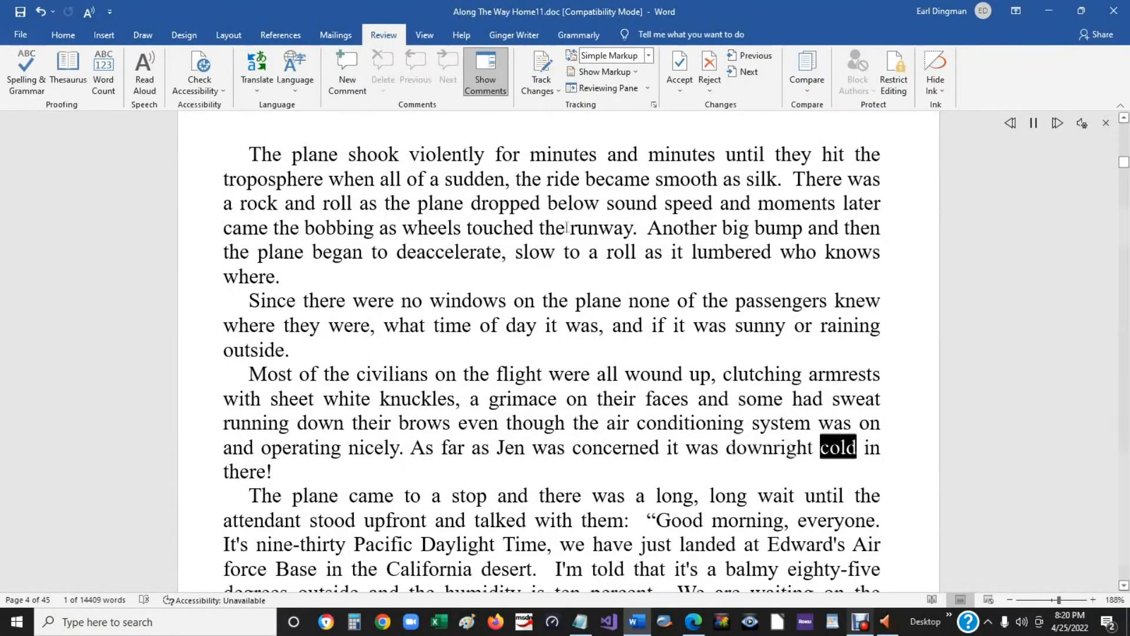
pyautogui.scroll(-5, 575, 232)
pyautogui.scroll(-4, 575, 231)
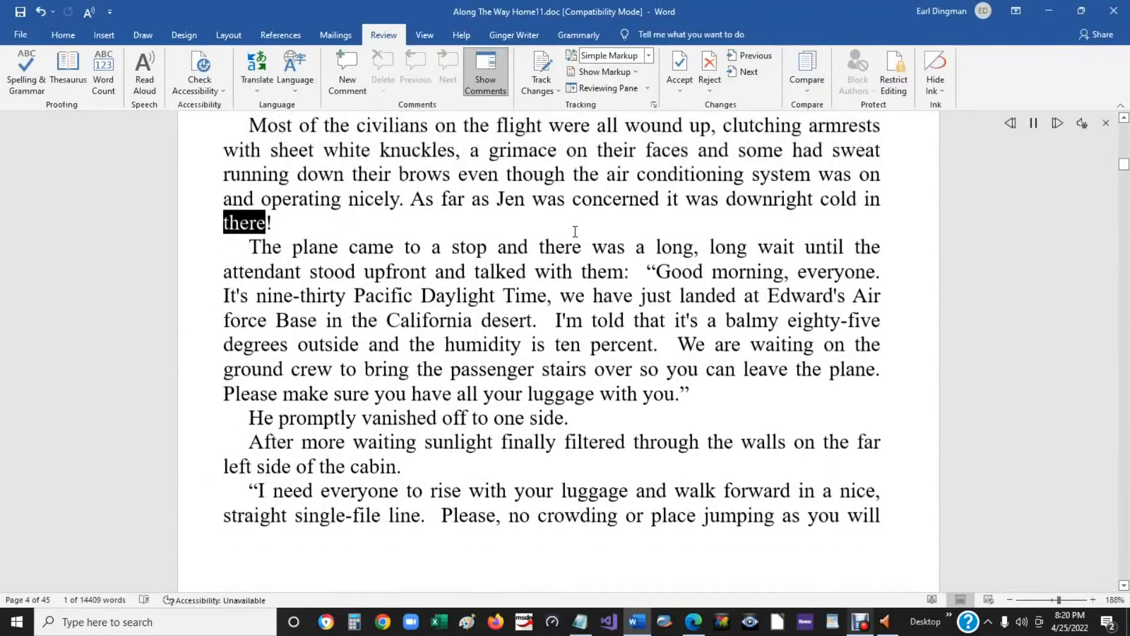
pyautogui.scroll(-1, 575, 231)
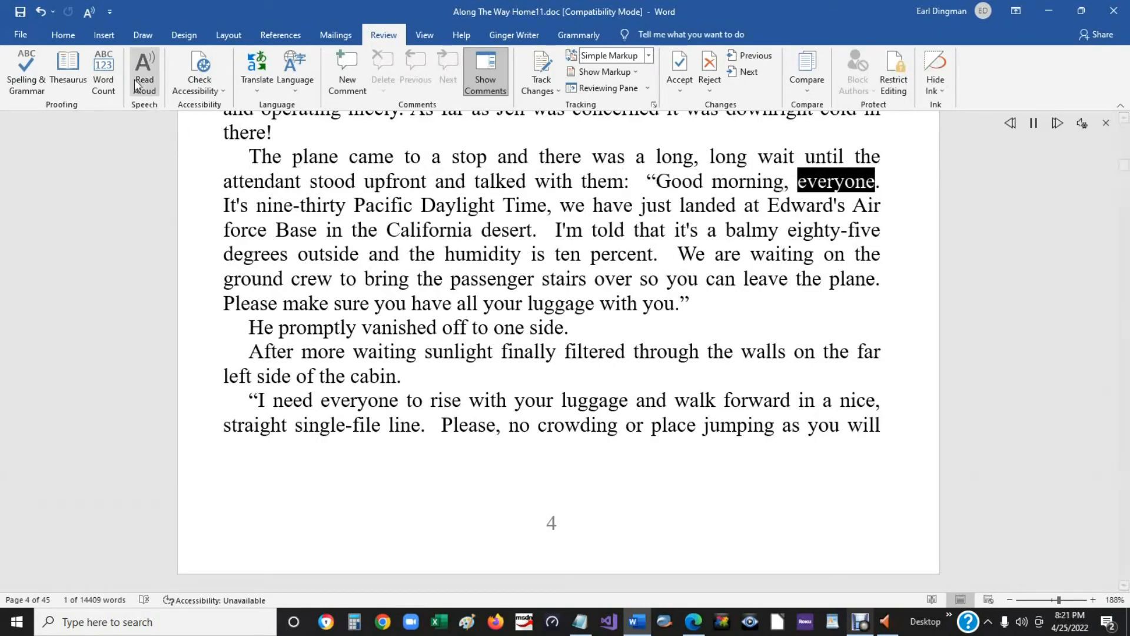
pyautogui.click(88, 13)
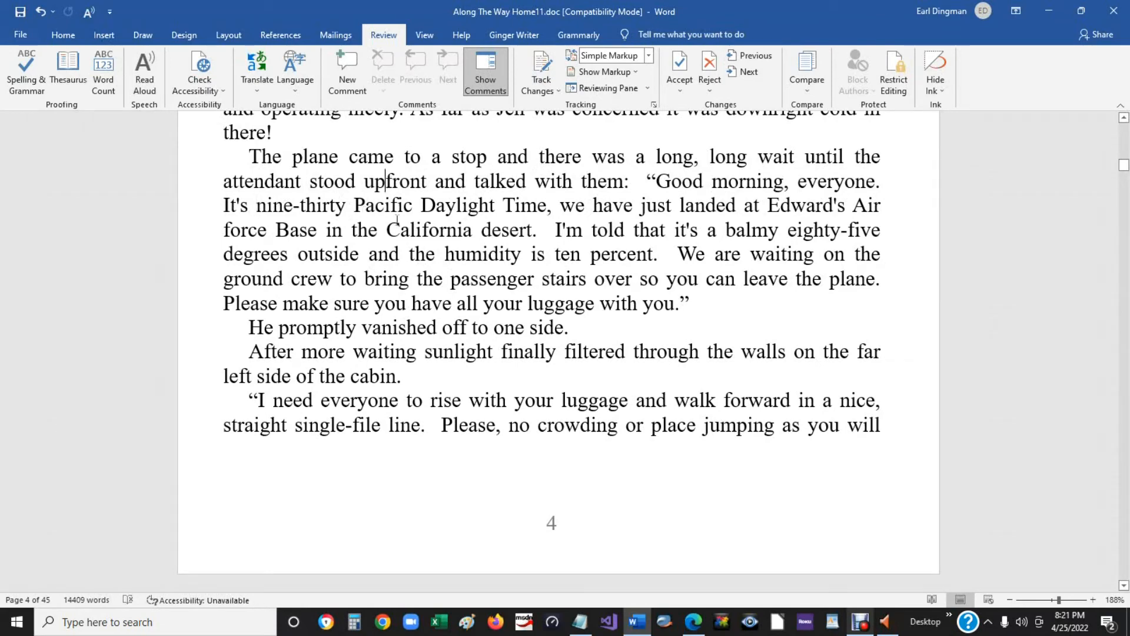
pyautogui.press('Delete')
pyautogui.press('Delete')
pyautogui.press('Delete')
pyautogui.press('Delete')
pyautogui.press('Delete')
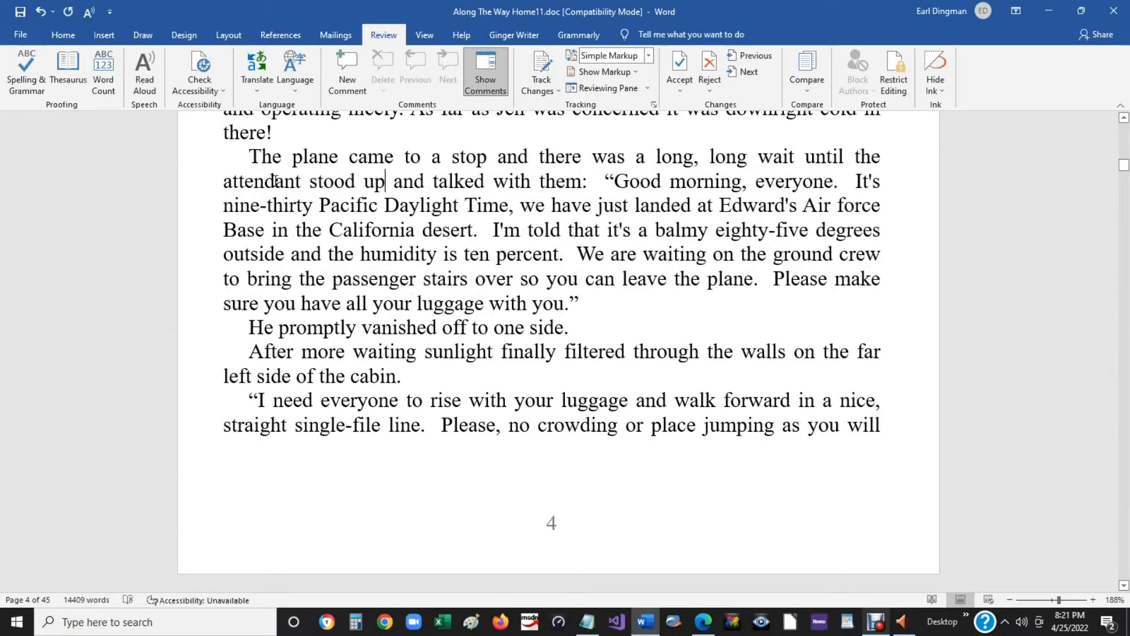
# Listen to the attendant's announcement read aloud, stop it, and remove "have" from "we have just landed".
pyautogui.click(88, 13)
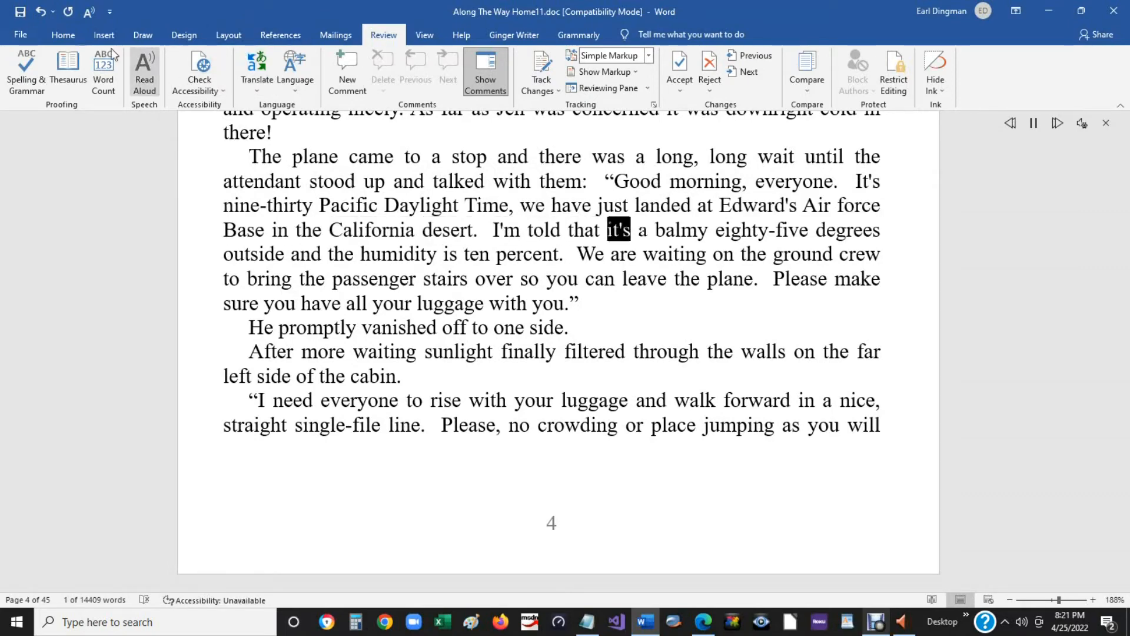
pyautogui.click(88, 11)
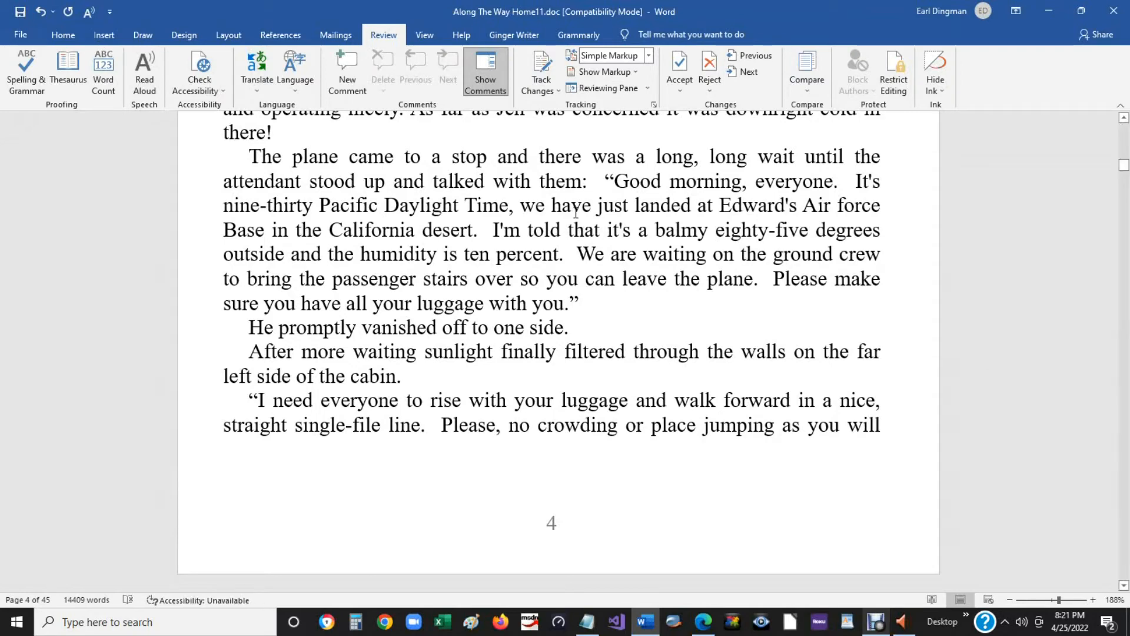
pyautogui.moveTo(595, 207); pyautogui.dragTo(552, 207)
pyautogui.press('BackSpace')
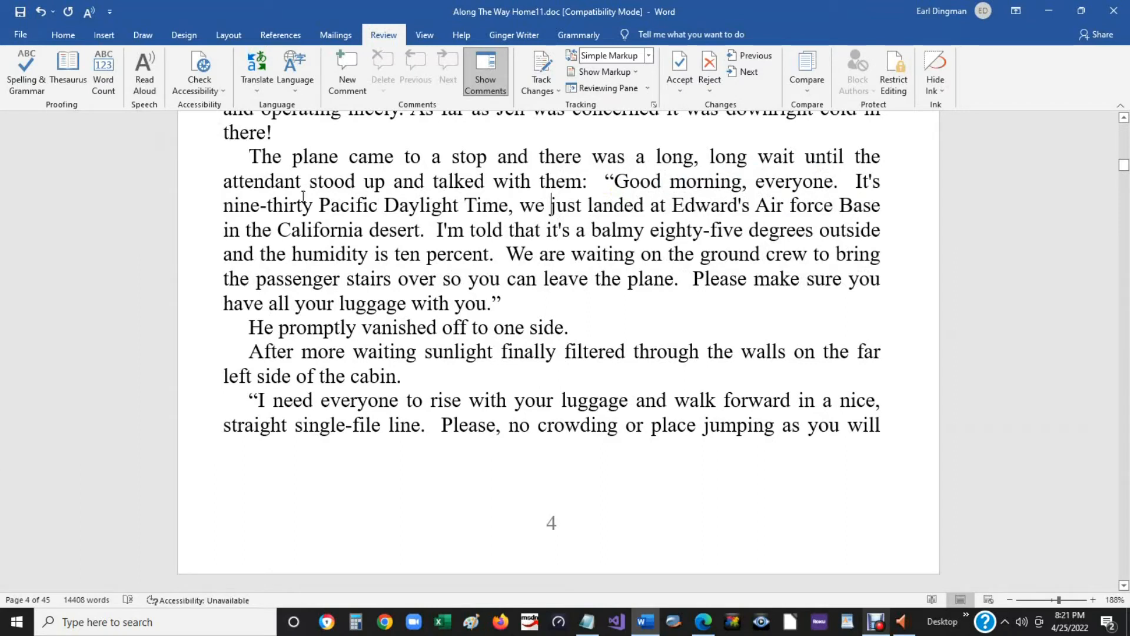
# Listen to the "The plane came to a stop" paragraph from its start and replace "talked with" with "addressed".
pyautogui.click(249, 158)
pyautogui.hotkey('ctrl', 'alt', 'space')
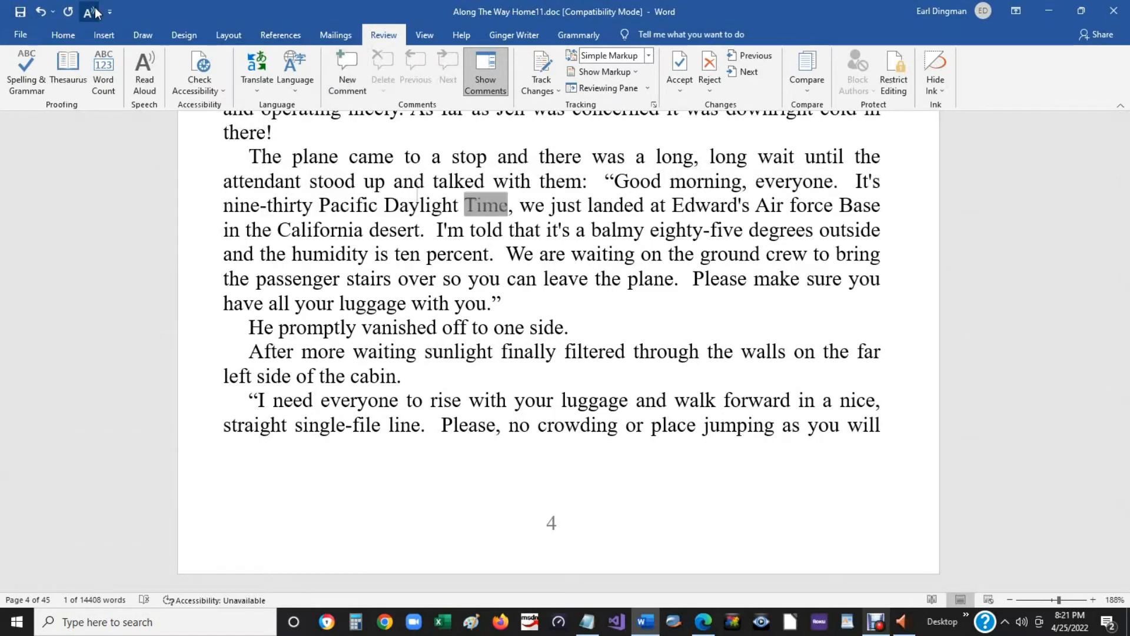
pyautogui.moveTo(540, 181); pyautogui.dragTo(428, 187)
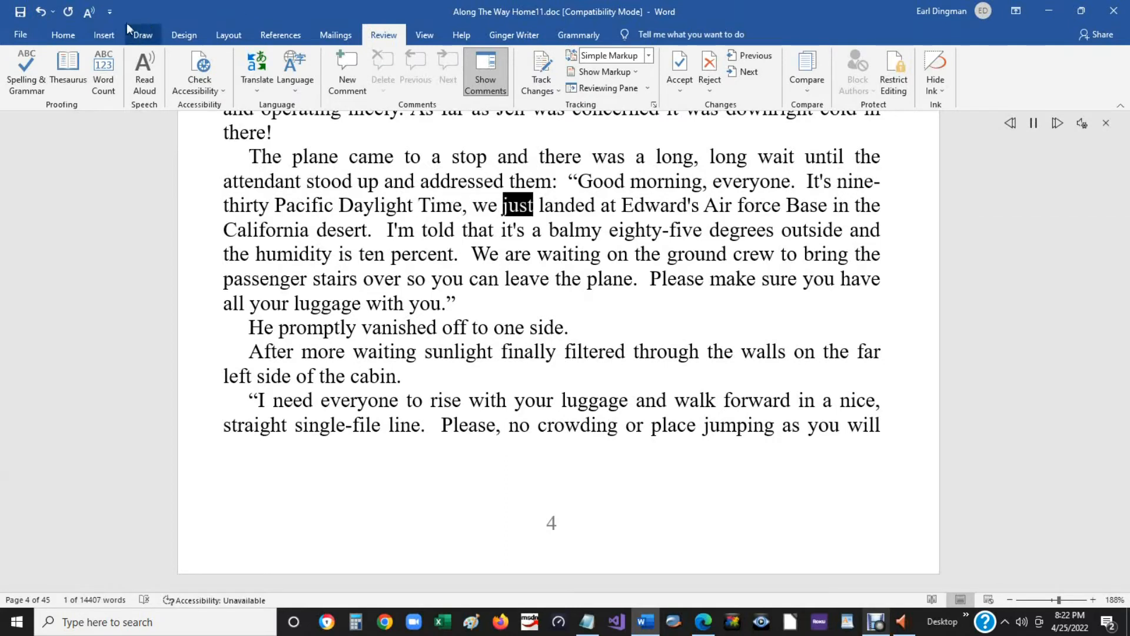
# Stop the read-aloud and delete the comma after "Good morning" in the attendant's greeting.
pyautogui.click(88, 12)
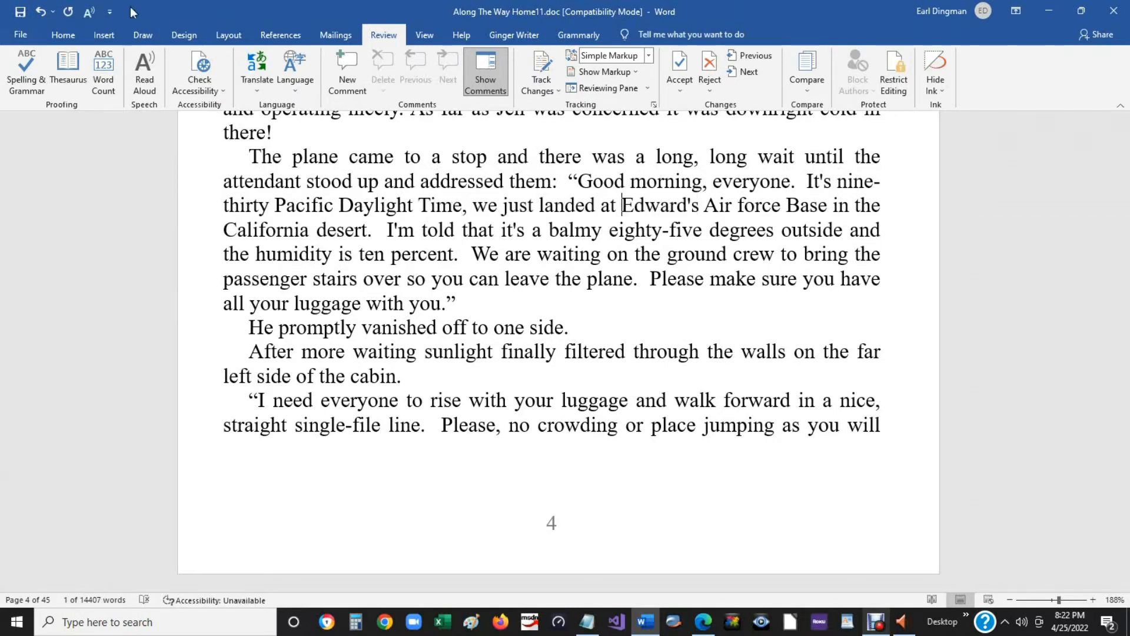
pyautogui.click(707, 182)
pyautogui.press('BackSpace')
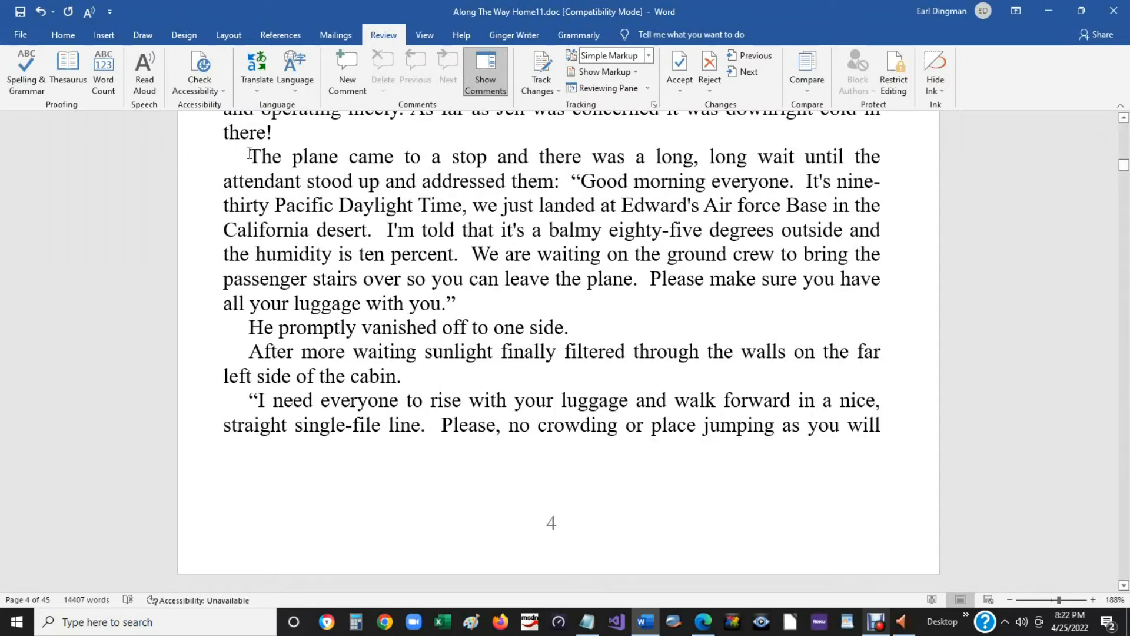
# Listen to the announcement read aloud again, stop it, and replace "leave" with "depart" before "the plane".
pyautogui.click(89, 12)
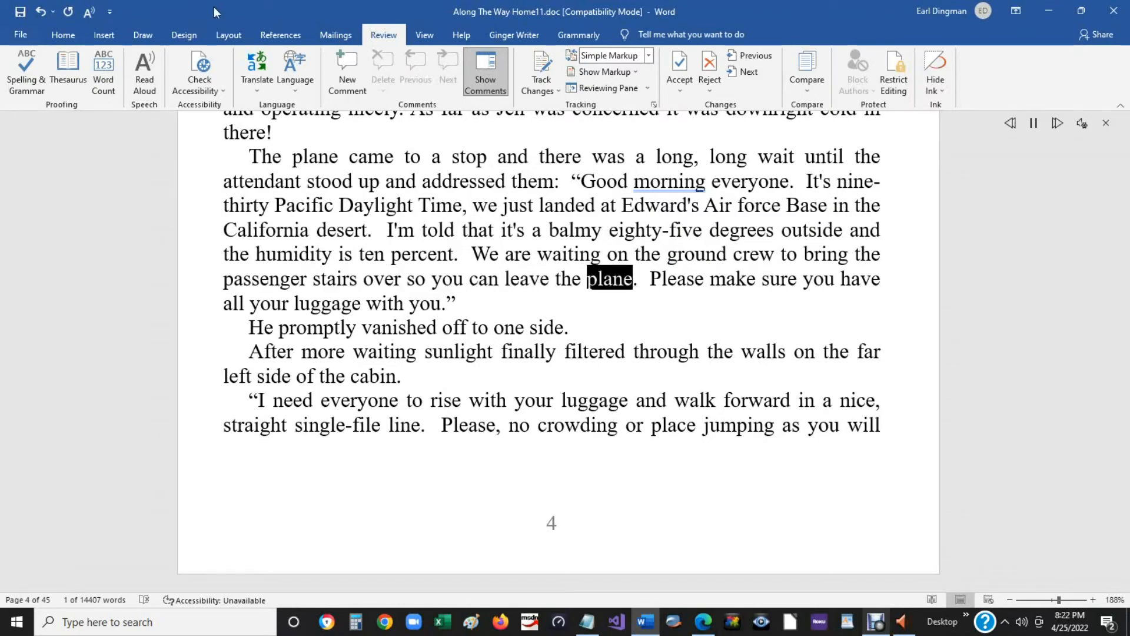
pyautogui.click(86, 14)
pyautogui.moveTo(550, 281); pyautogui.dragTo(507, 285)
pyautogui.write('depart')
# Replay the announcement aloud, stop it, and delete "passenger" before "stairs" in the sentence about the ground crew.
pyautogui.hotkey('ctrl', 'alt', 'space')
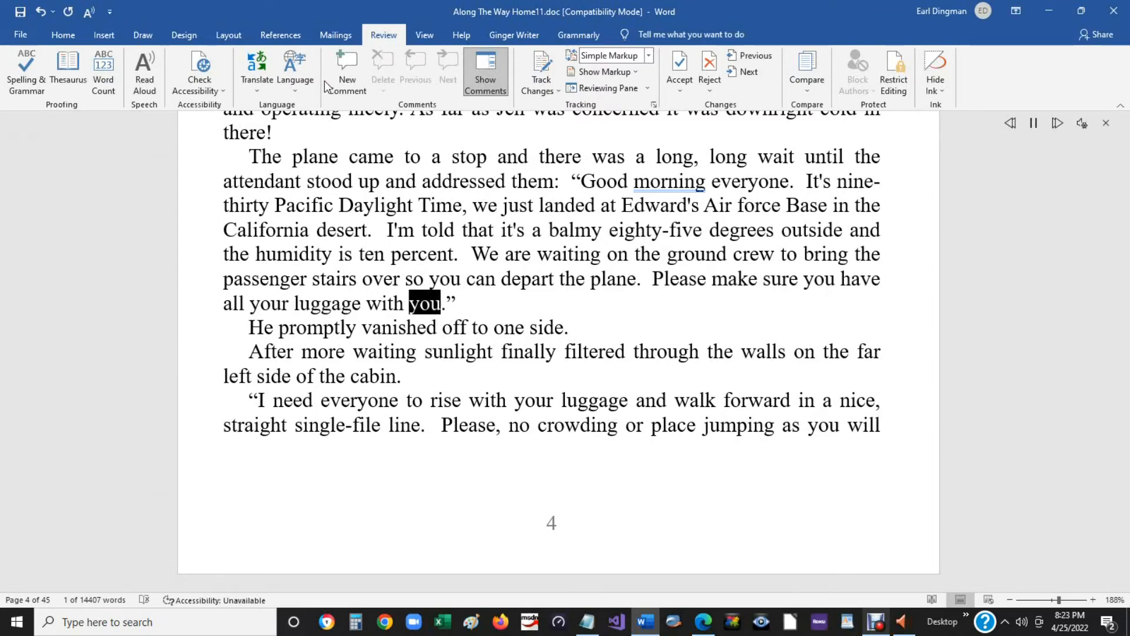
pyautogui.click(88, 12)
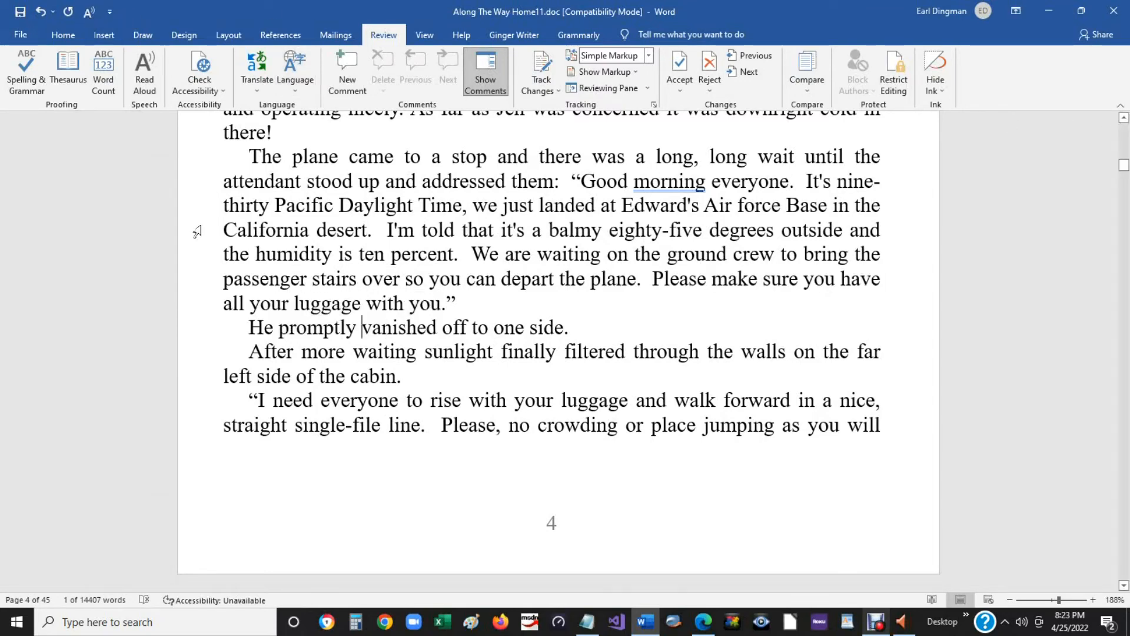
pyautogui.doubleClick(307, 277)
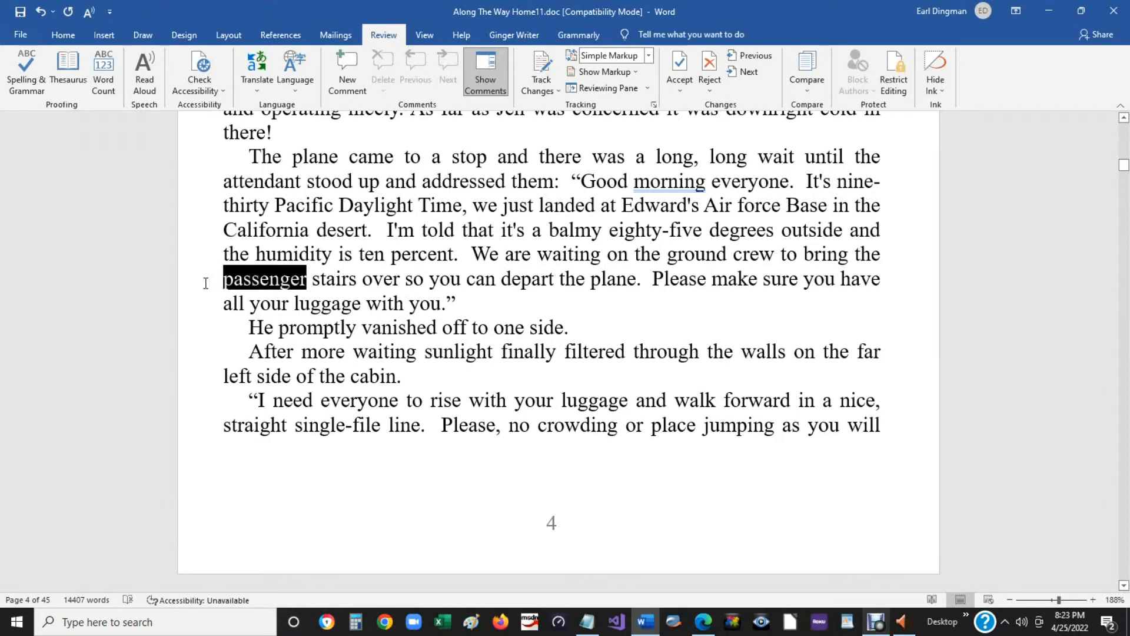
pyautogui.press('Delete')
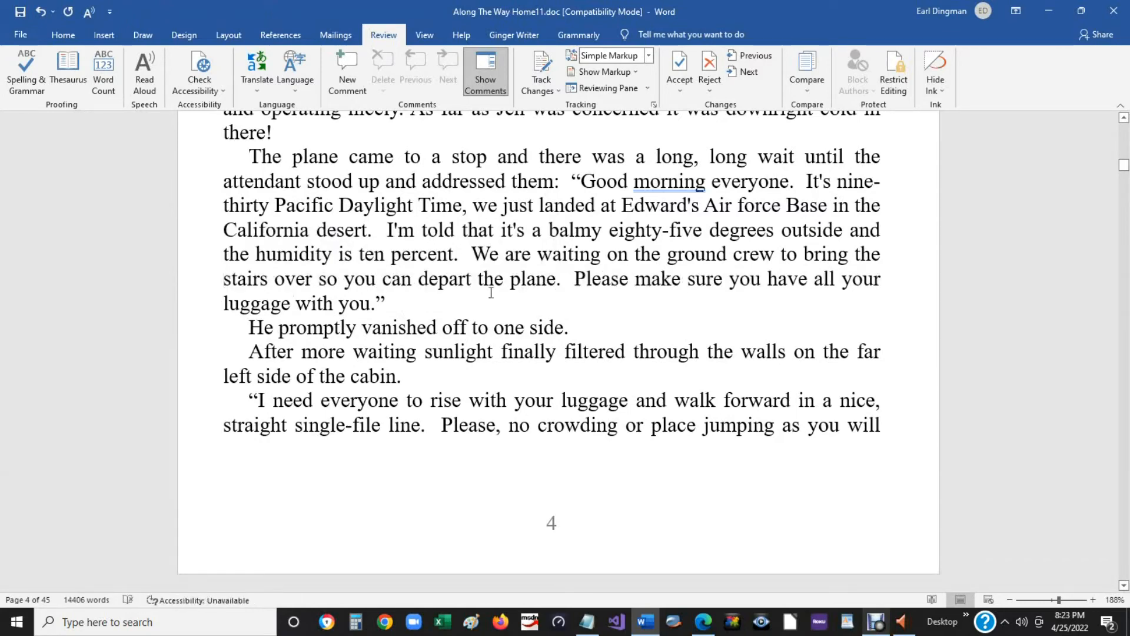
# Listen to the text through the end of page 4, then change "The attendant said" to lowercase "the" with a single space before it.
pyautogui.click(89, 12)
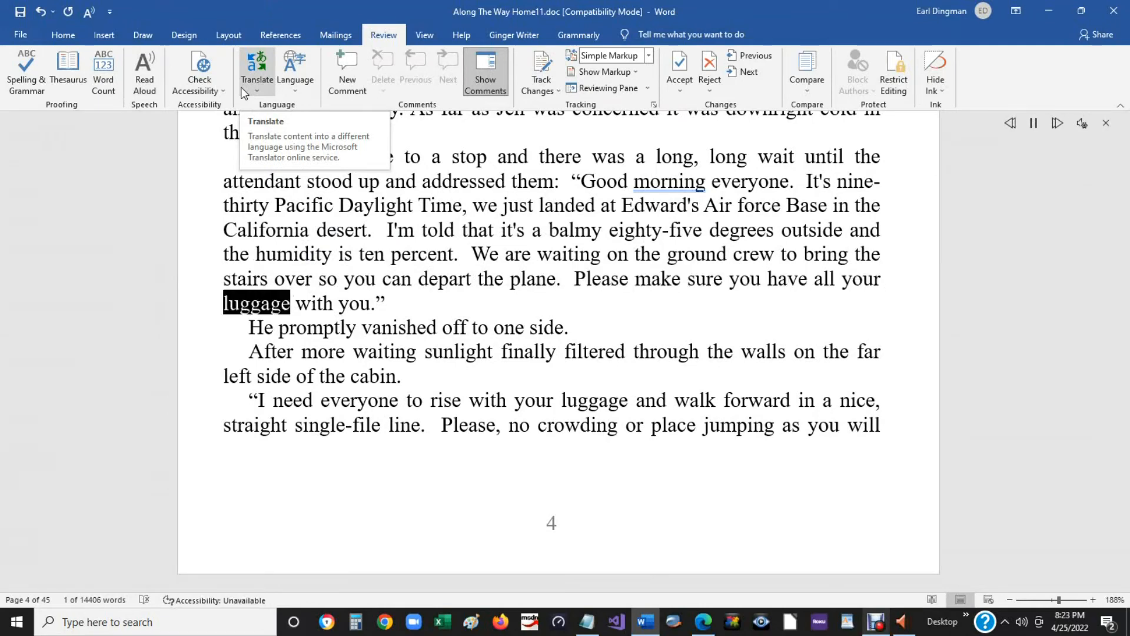
pyautogui.click(91, 12)
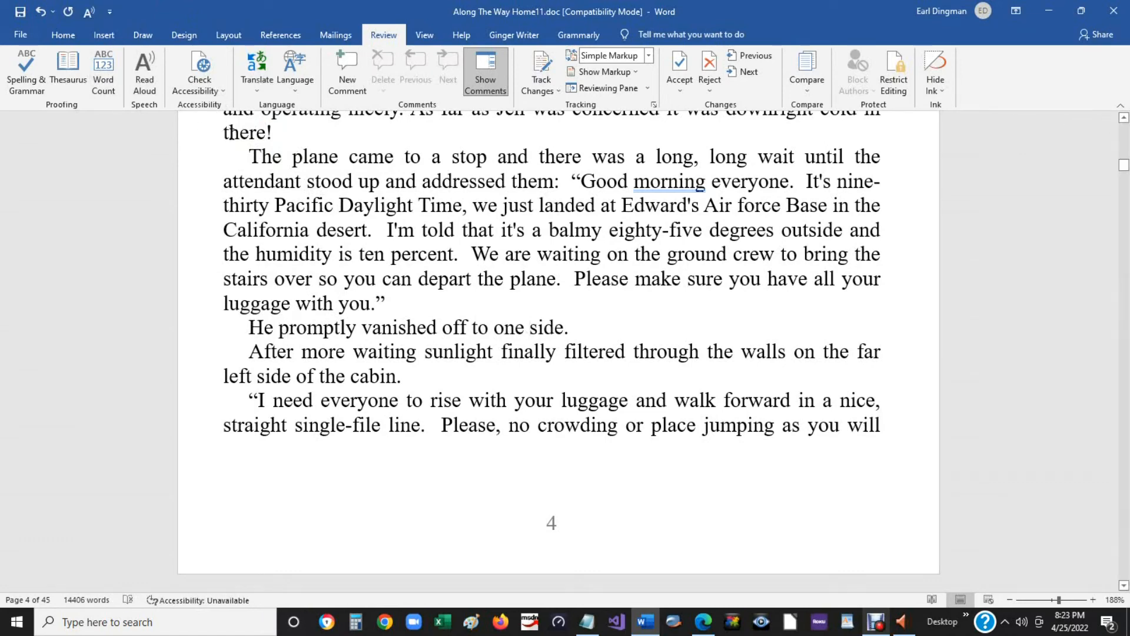
pyautogui.click(90, 11)
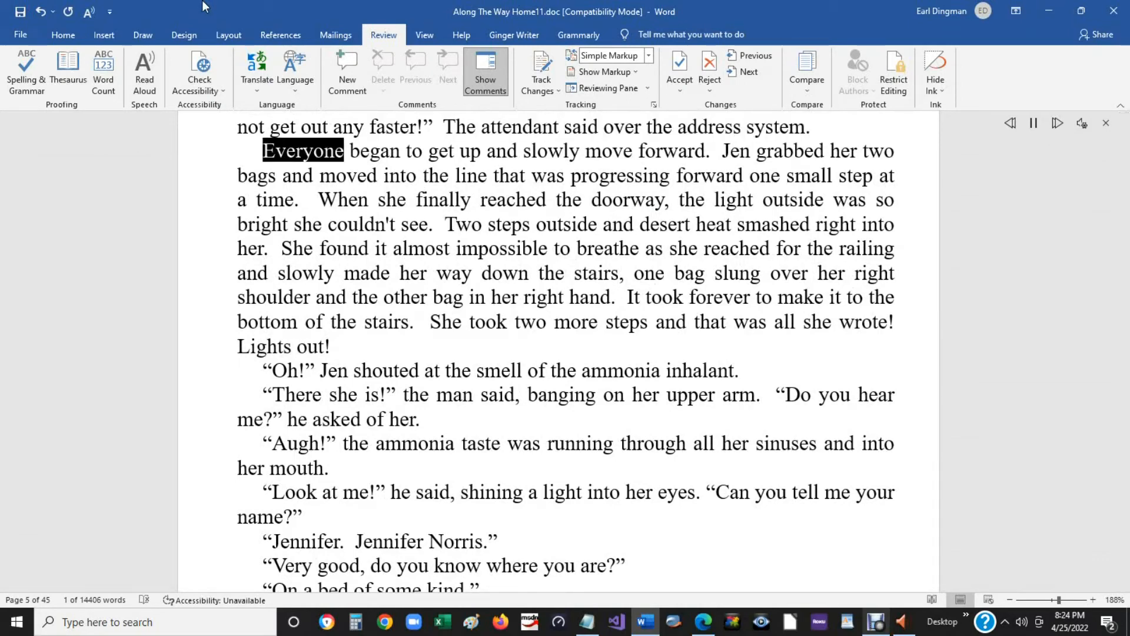
pyautogui.click(69, 13)
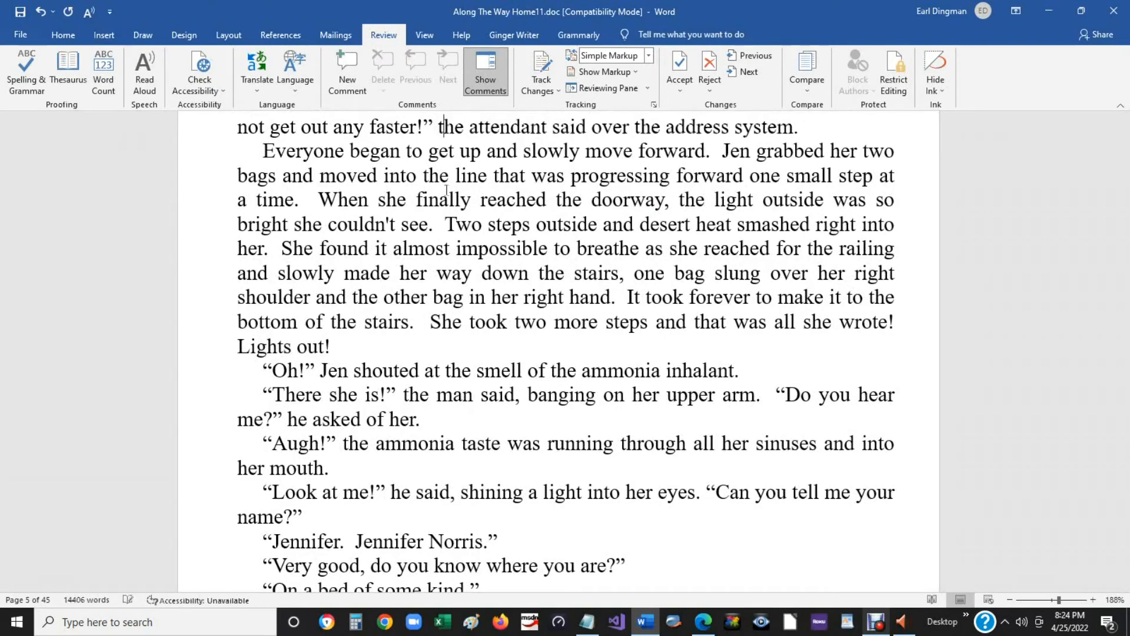
# Listen to the "Everyone began to get up" paragraph read aloud as far as the walk down the stairs, and stop the reading.
pyautogui.hotkey('ctrl', 'alt', 'space')
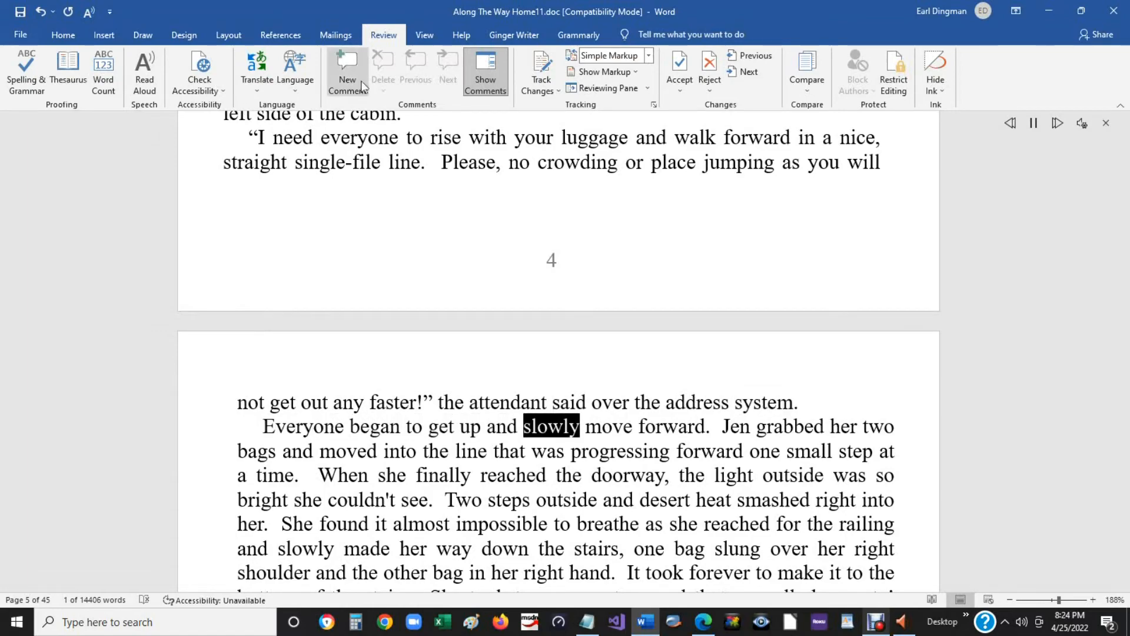
pyautogui.scroll(-3, 739, 57)
pyautogui.scroll(-1, 946, 295)
pyautogui.scroll(-3, 946, 300)
pyautogui.scroll(-1, 813, 334)
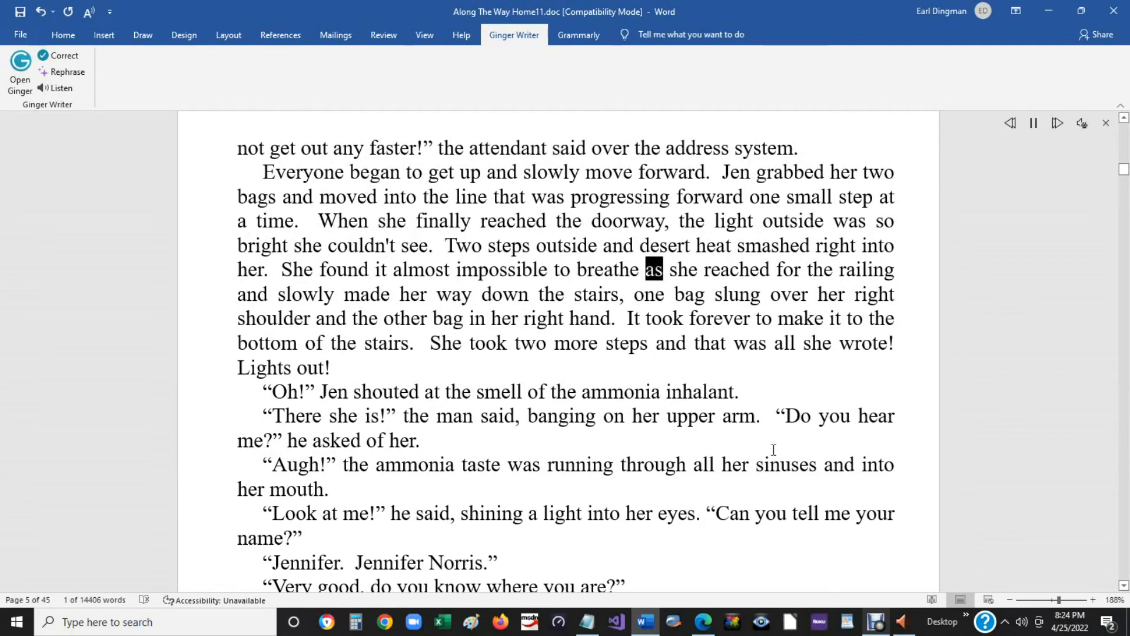
pyautogui.click(90, 15)
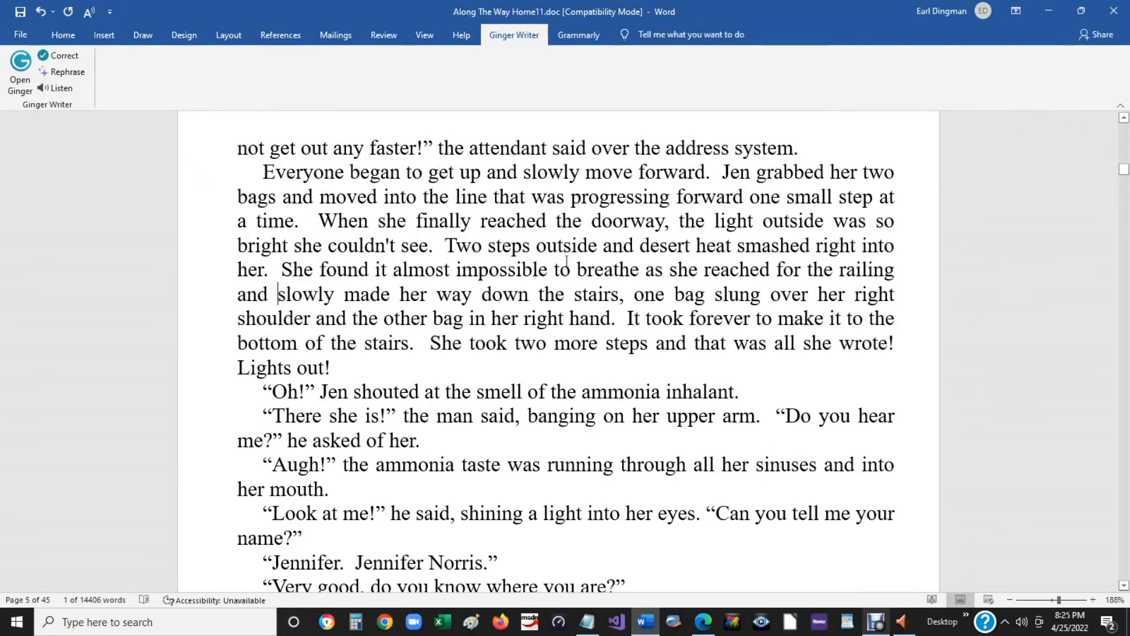
# Insert "the" before "desert heat" in the sentence about two steps outside, and resume reading the text aloud.
pyautogui.click(639, 246)
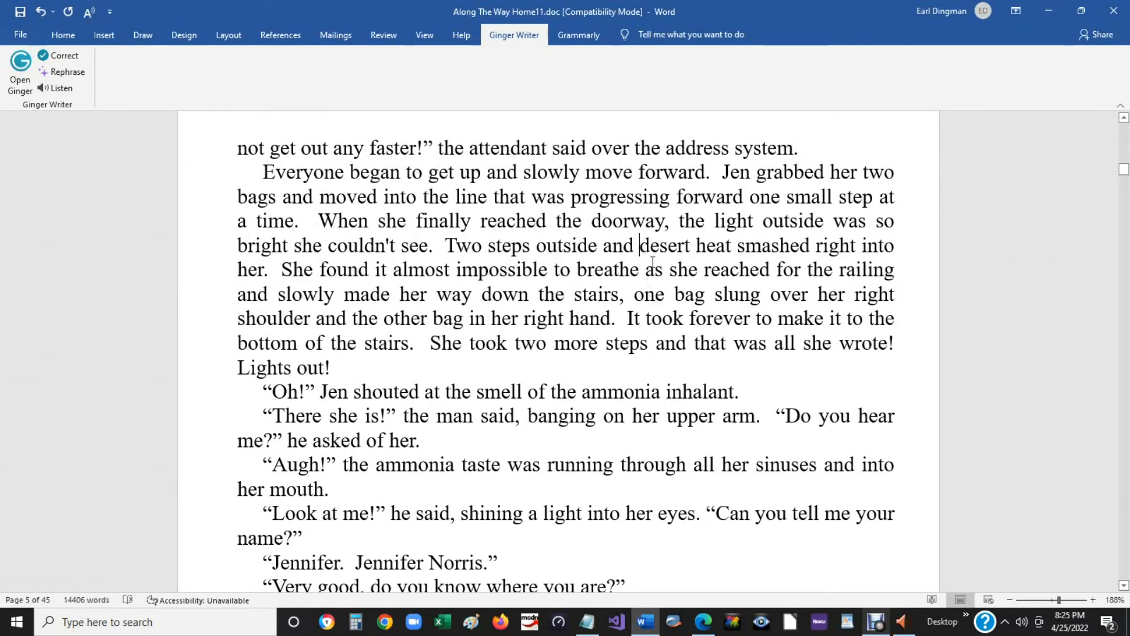
pyautogui.write('the')
pyautogui.hotkey('ctrl', 'alt', 'space')
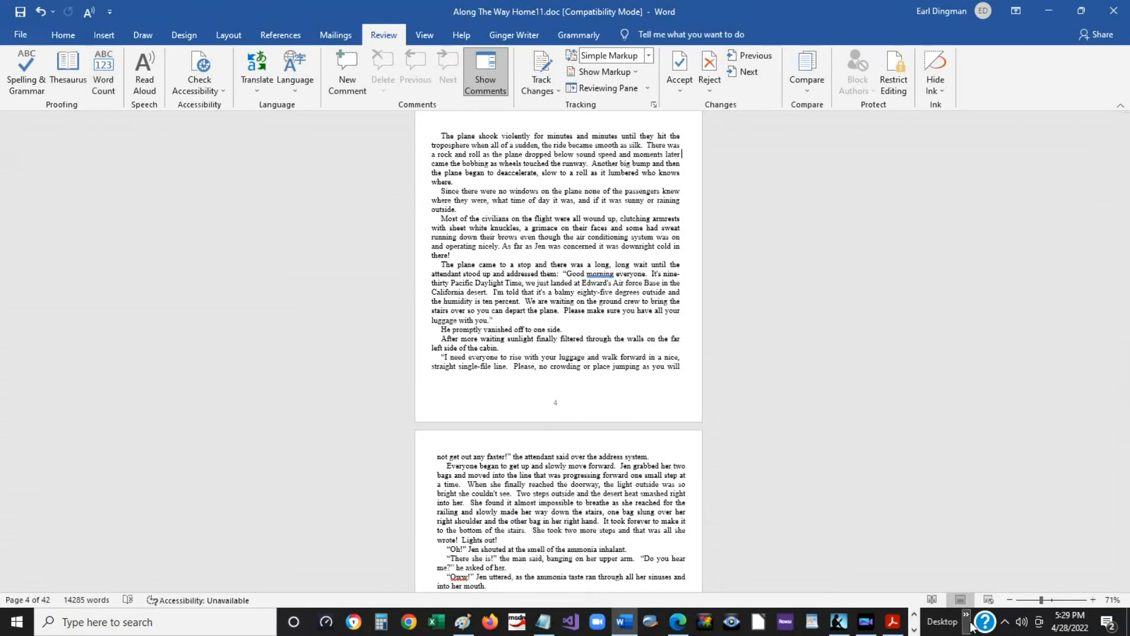
# Switch to the manuscript PDF in Acrobat Reader and show its Read Out Loud options.
pyautogui.click(901, 624)
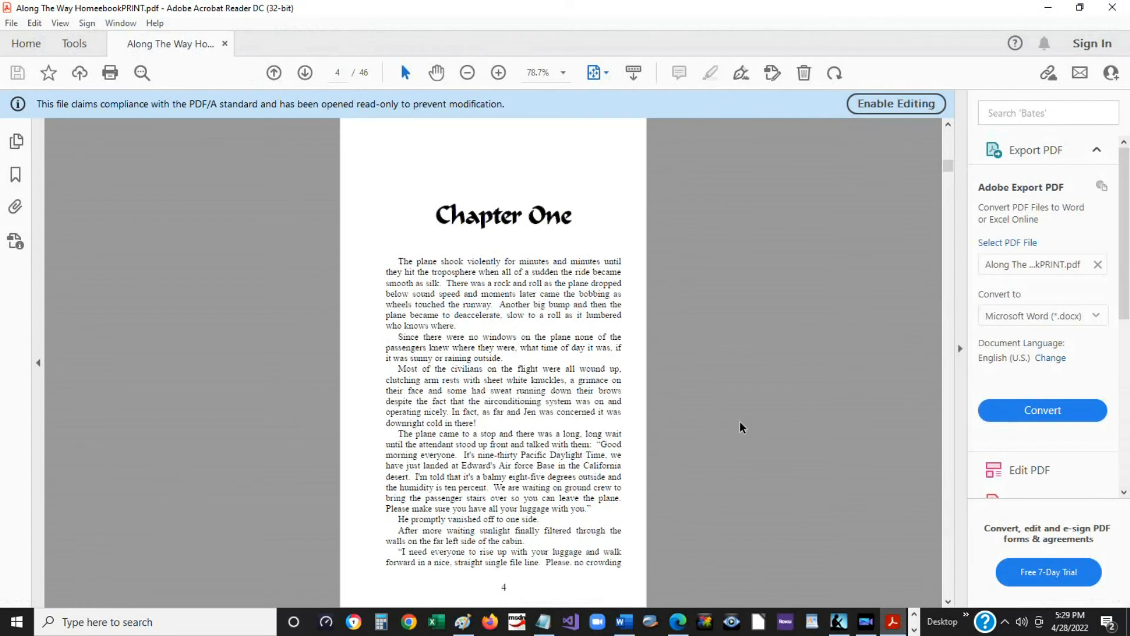
pyautogui.click(61, 25)
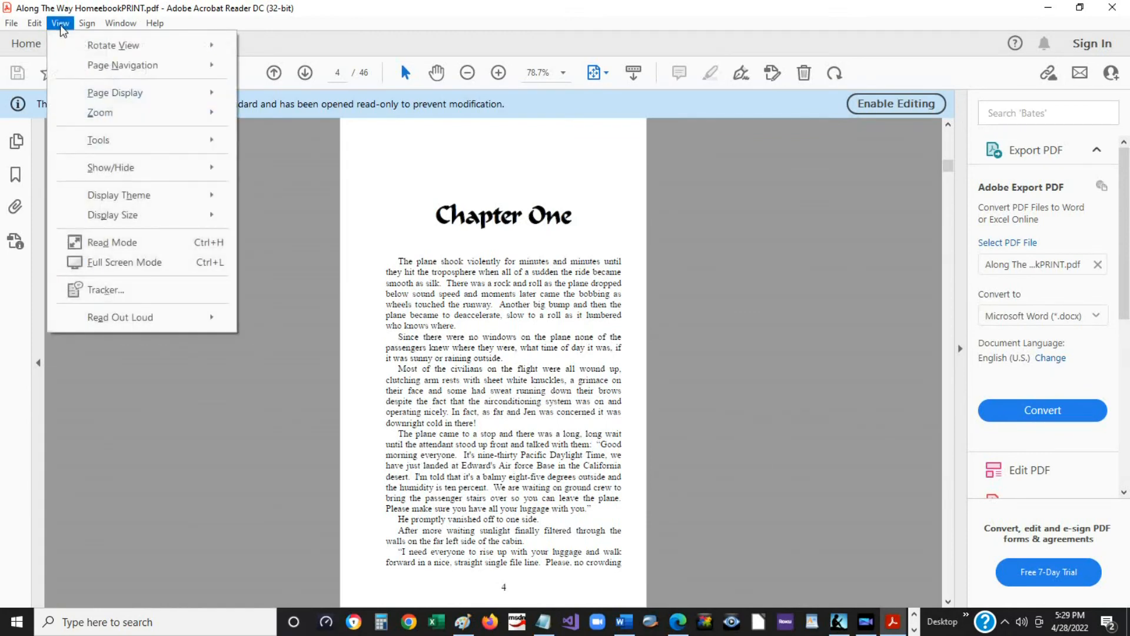
pyautogui.moveTo(113, 318)
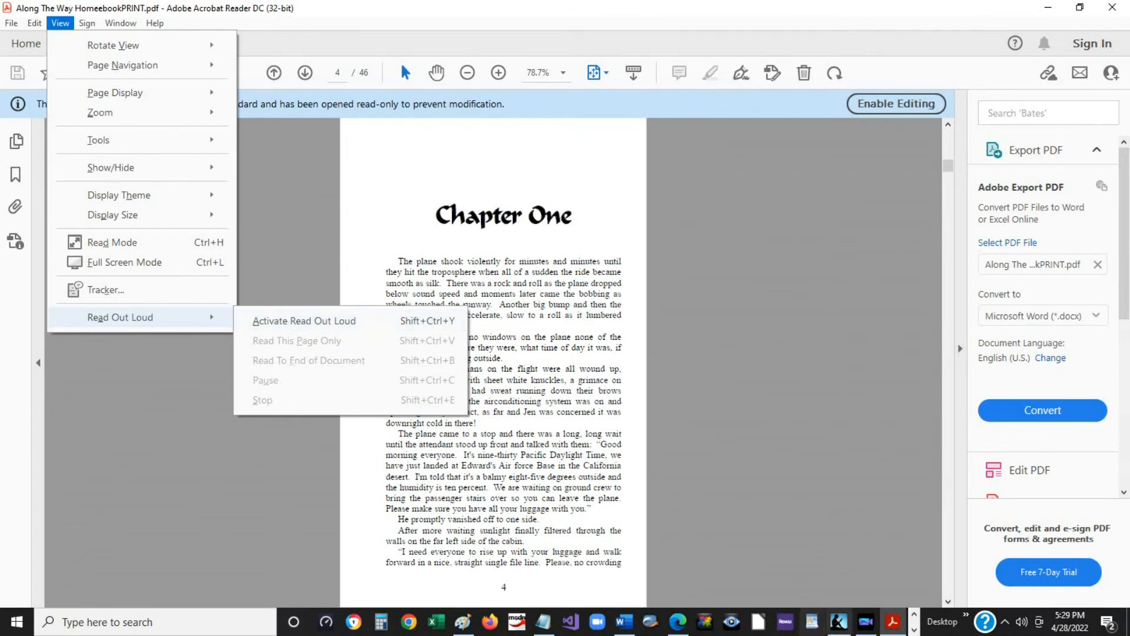
# Switch to the manuscript in LibreOffice Writer, view the PDF export options, and close them without exporting.
pyautogui.moveTo(896, 627)
pyautogui.click(914, 630)
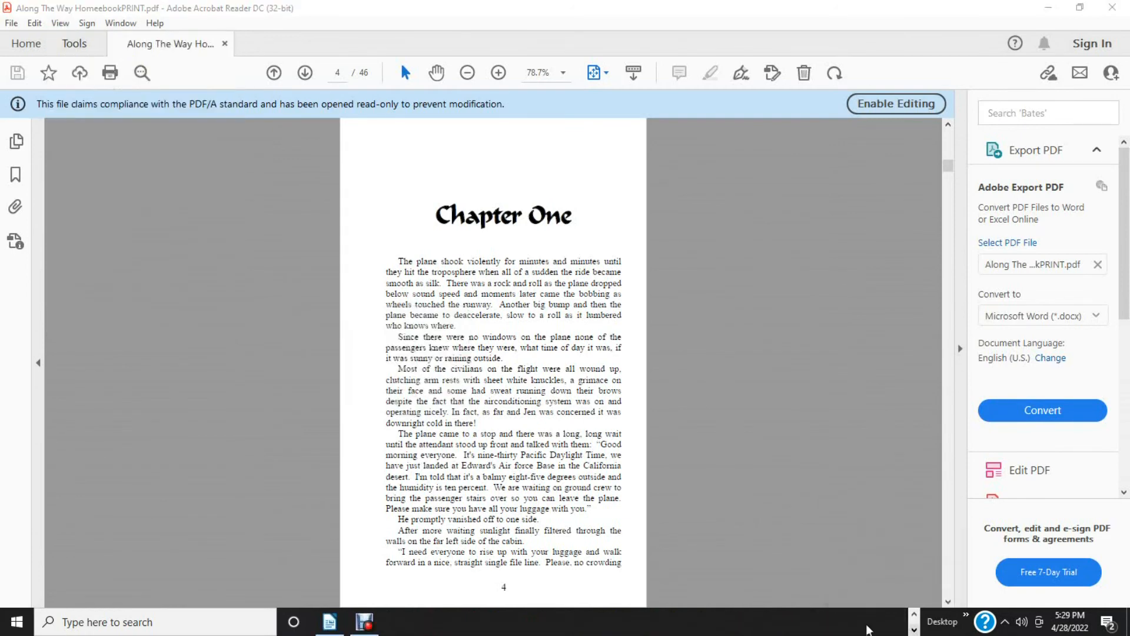
pyautogui.click(331, 624)
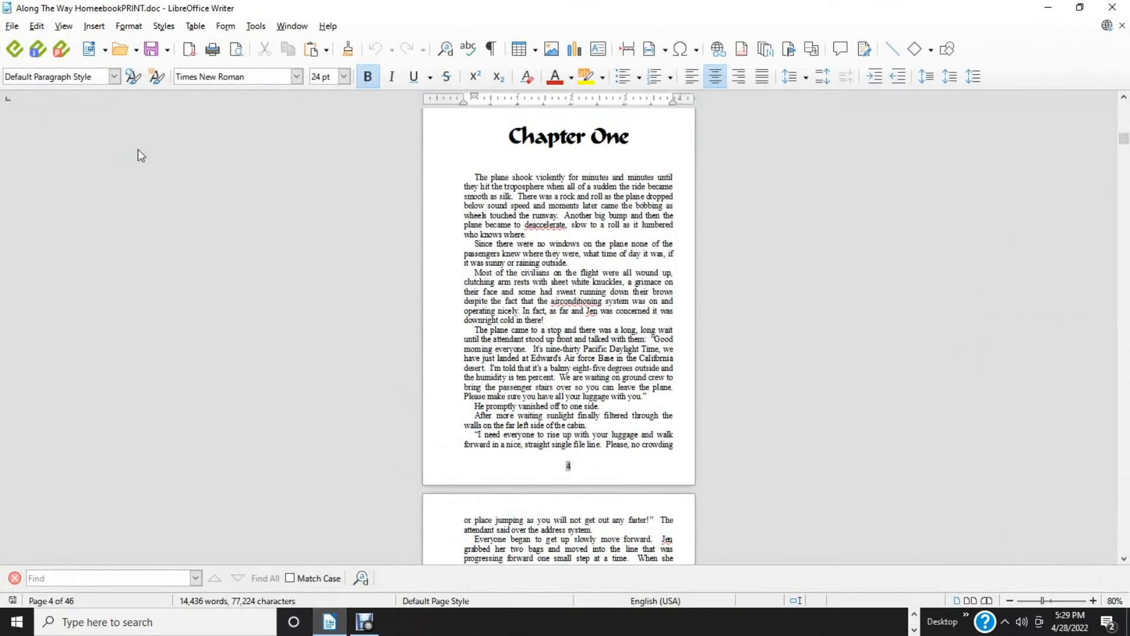
pyautogui.click(12, 27)
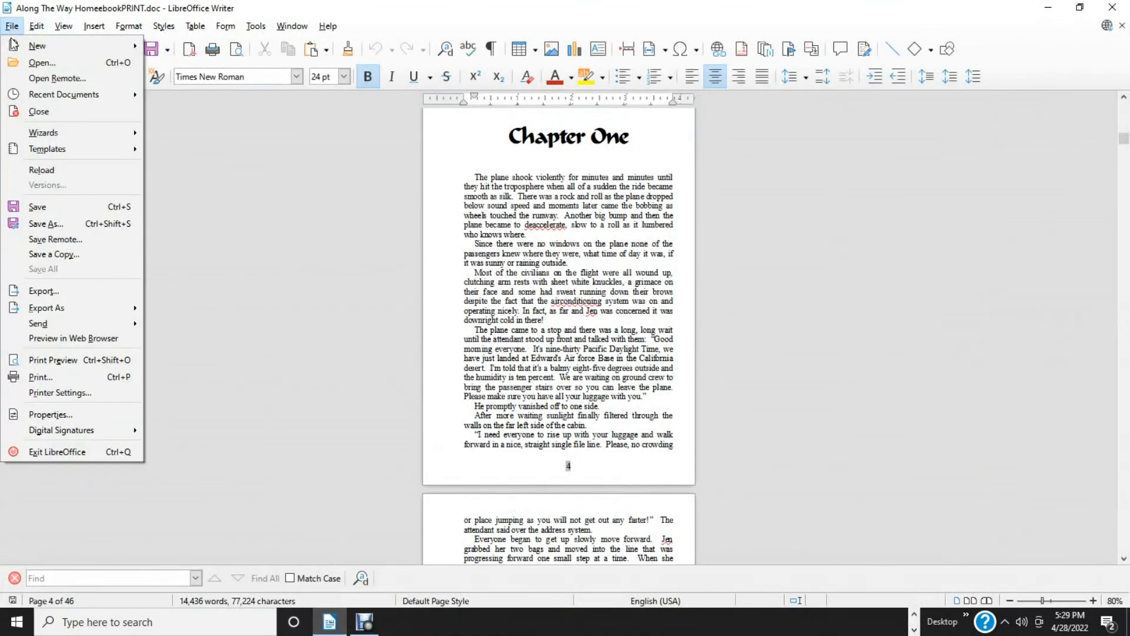
pyautogui.moveTo(64, 317)
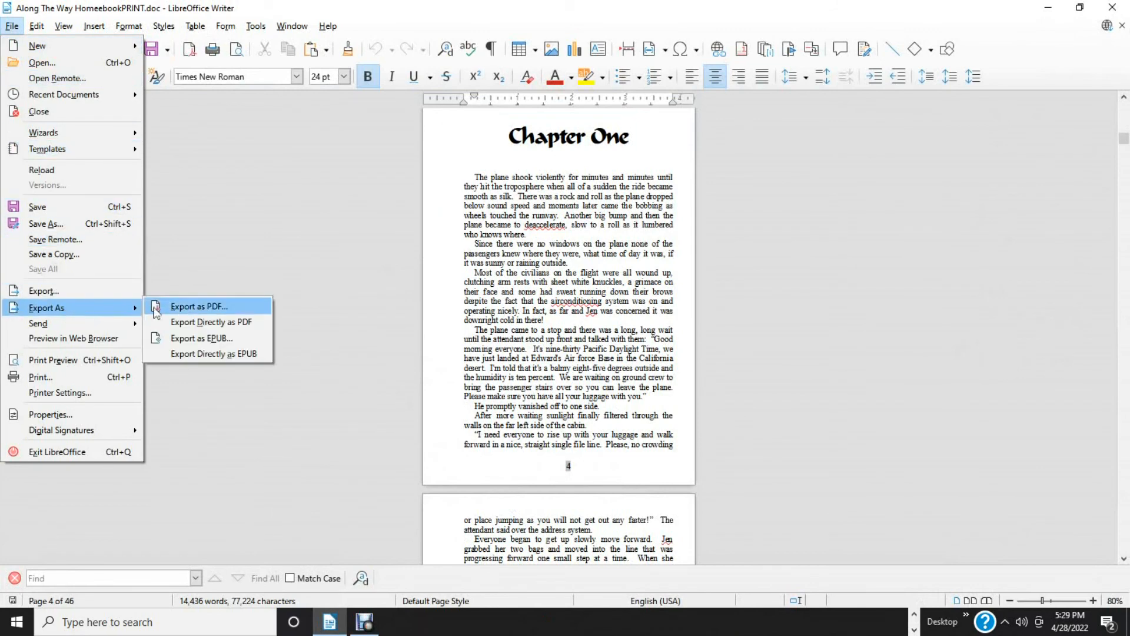
pyautogui.click(184, 307)
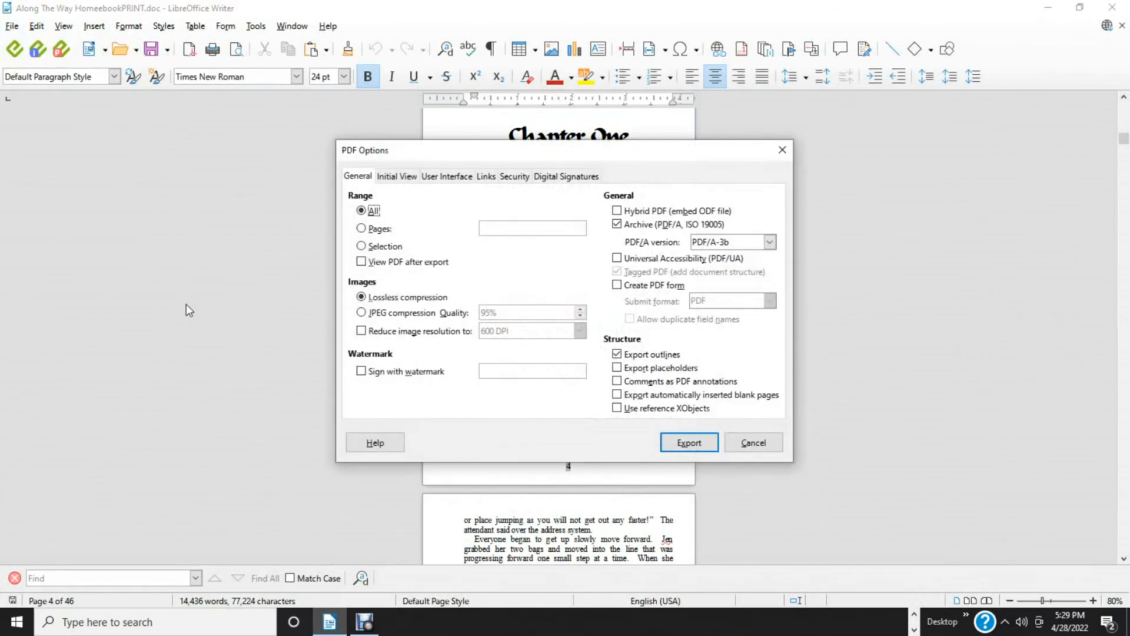
pyautogui.click(754, 444)
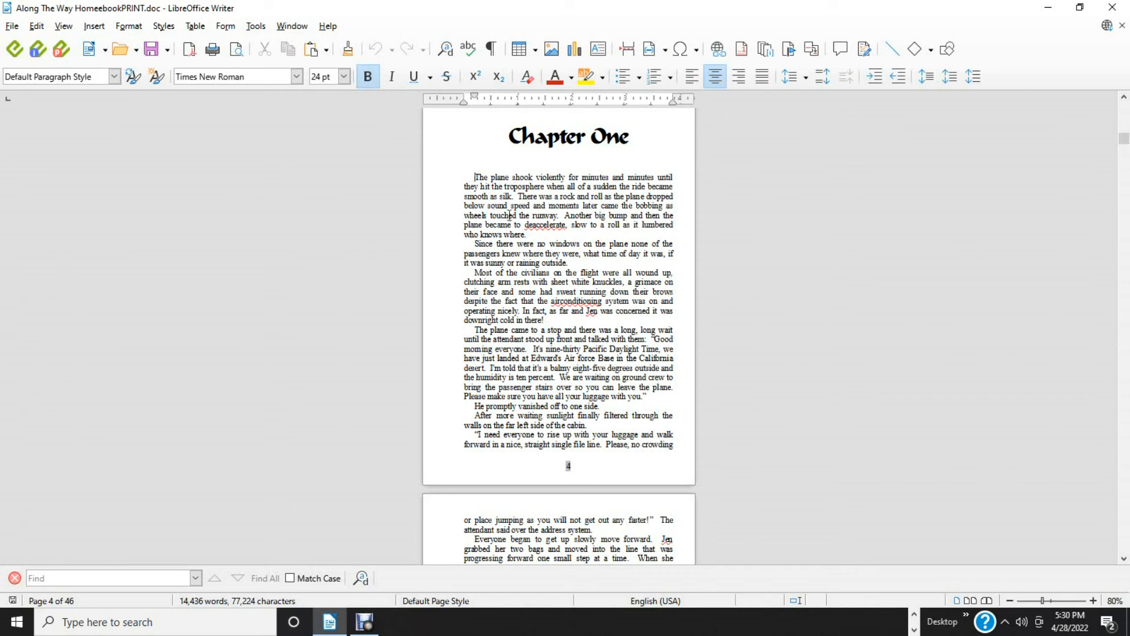
pyautogui.click(542, 231)
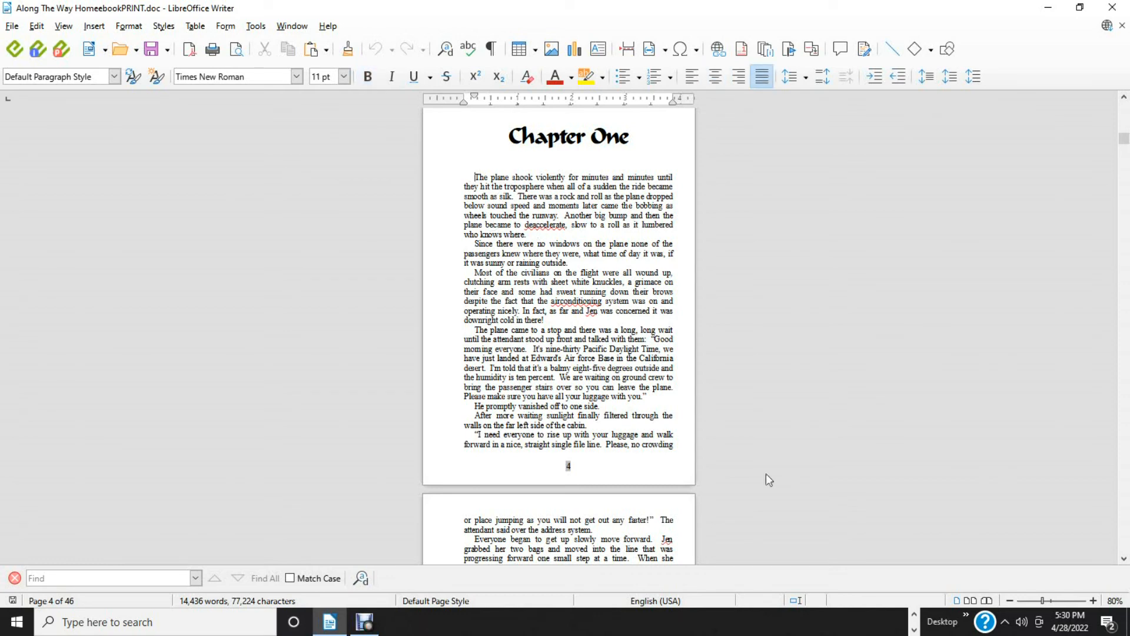
# Return to the manuscript PDF in Acrobat Reader and activate Read Out Loud.
pyautogui.click(915, 614)
pyautogui.click(891, 627)
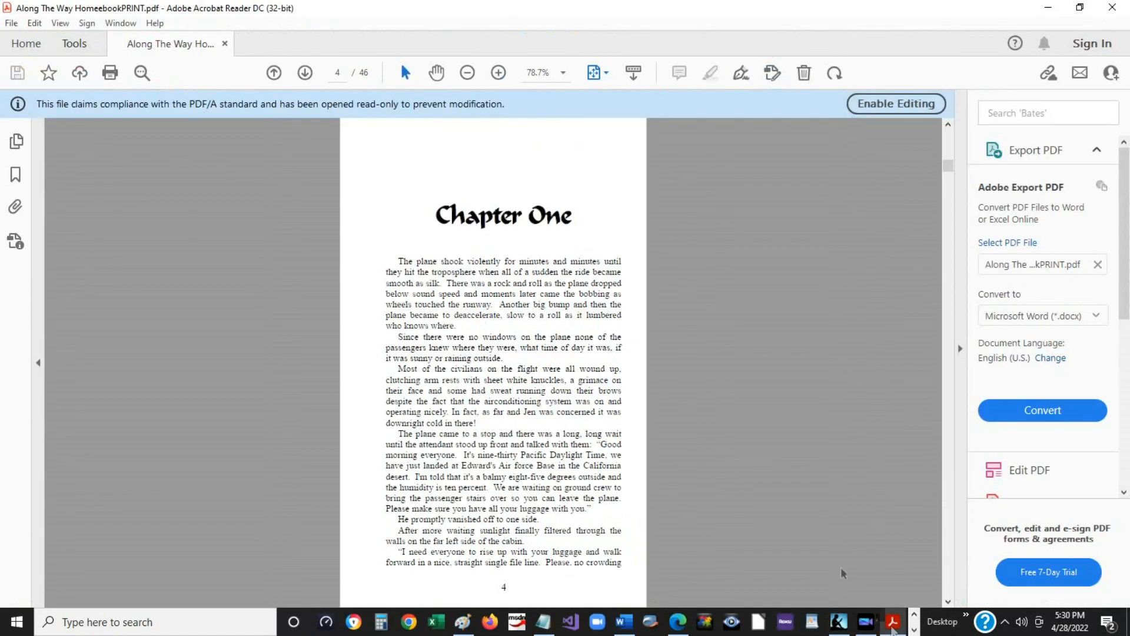
pyautogui.click(59, 23)
pyautogui.moveTo(177, 317)
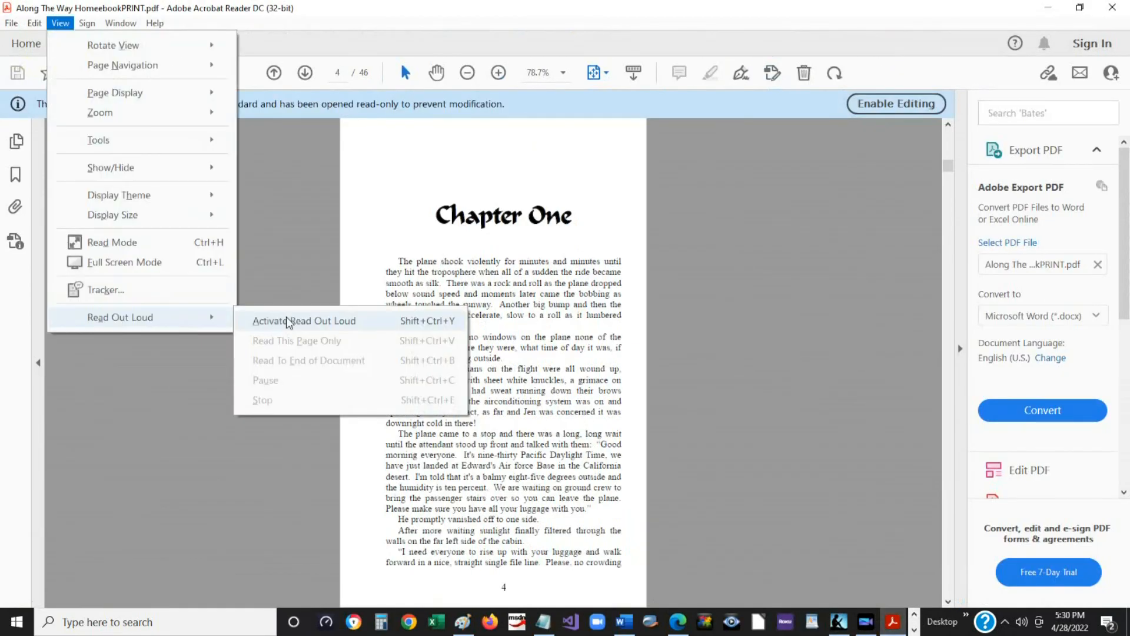
pyautogui.click(287, 322)
# Minimize the Acrobat Reader and LibreOffice Writer windows.
pyautogui.click(1045, 10)
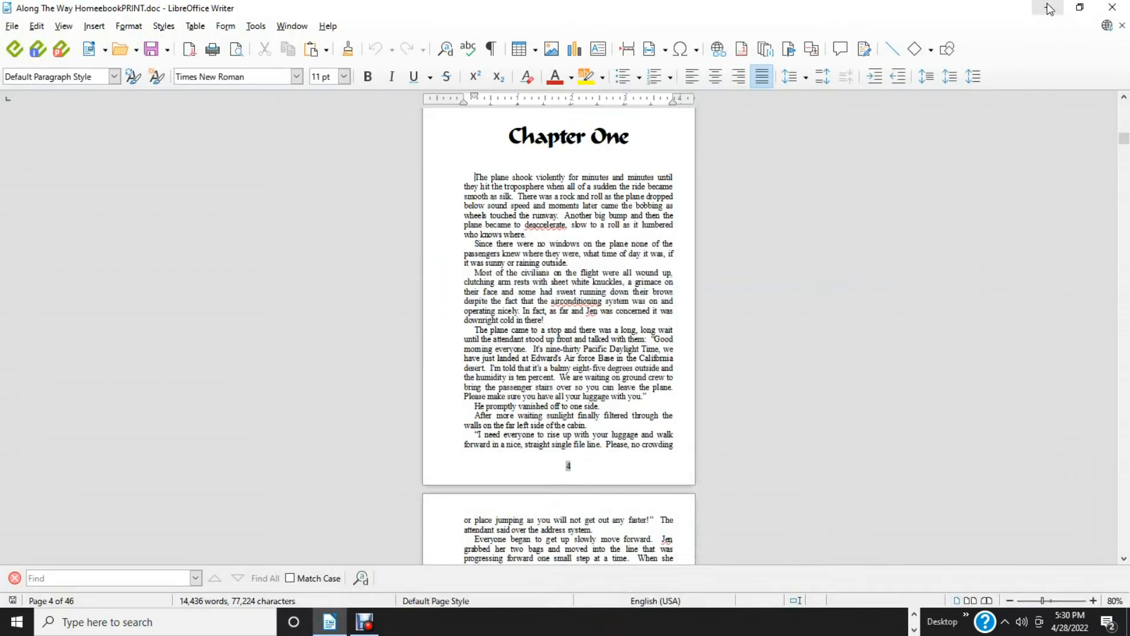
pyautogui.click(1049, 8)
pyautogui.click(1050, 9)
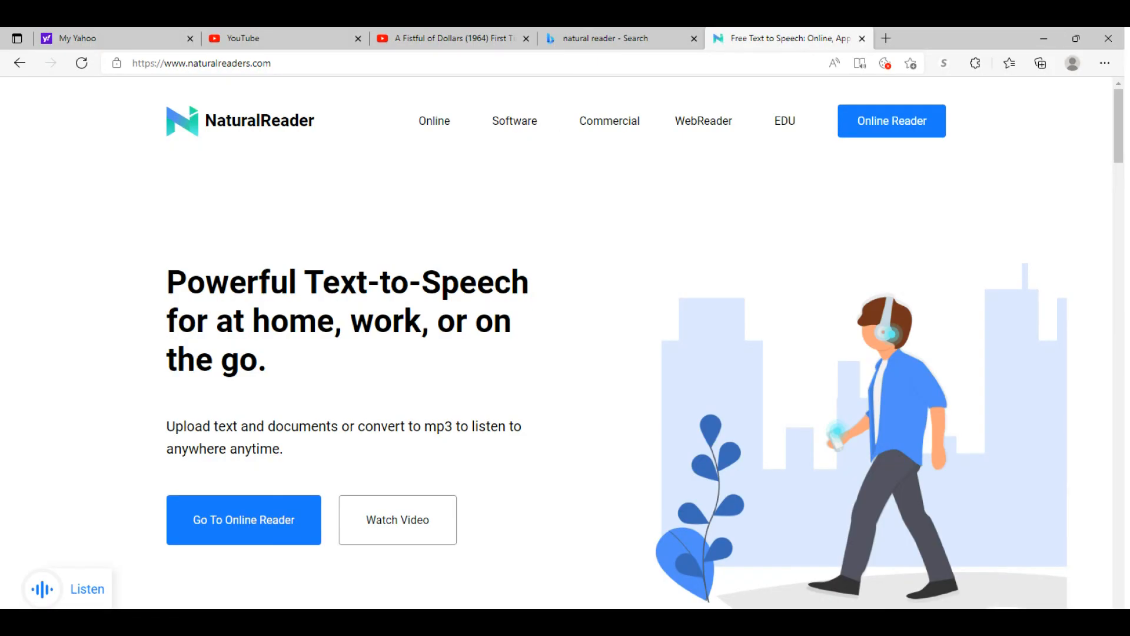